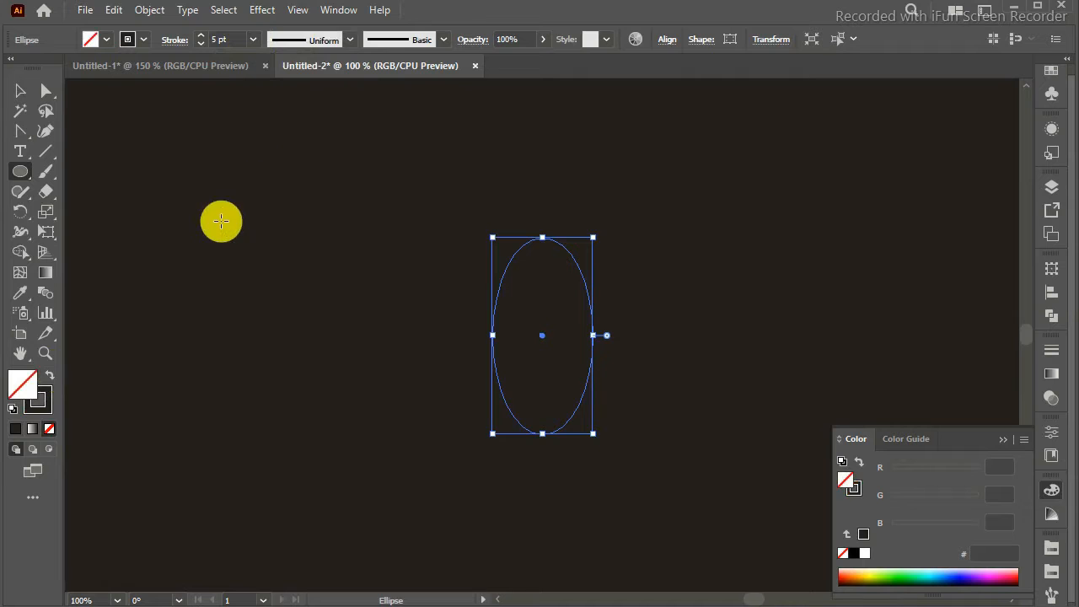
Set the ellipse's stroke to near-white (fcfcfc) with a weight of 2 pt.
double_click(49, 395)
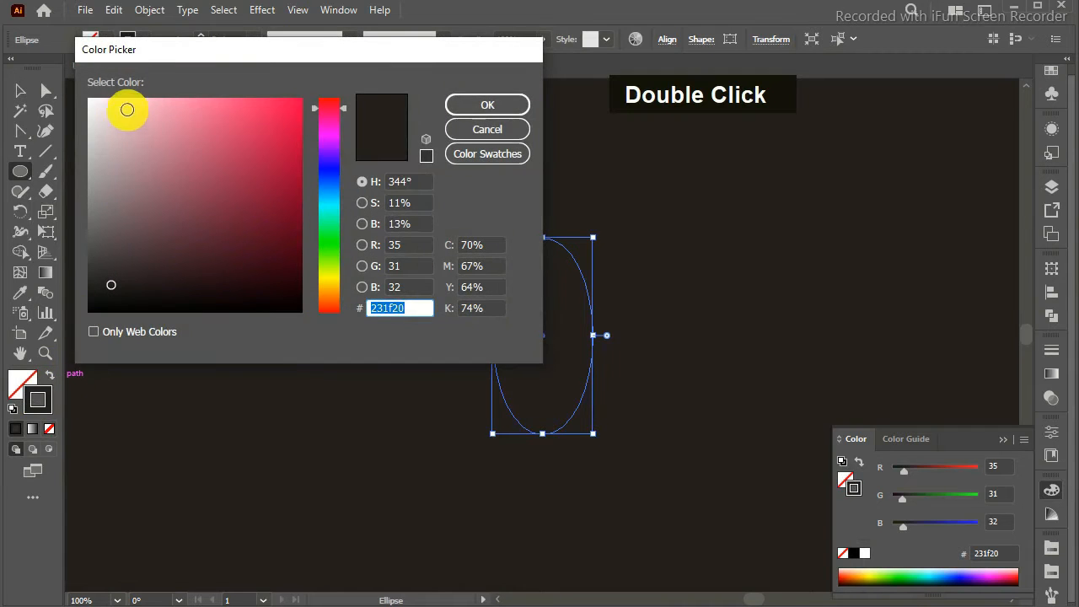
click(88, 100)
click(499, 103)
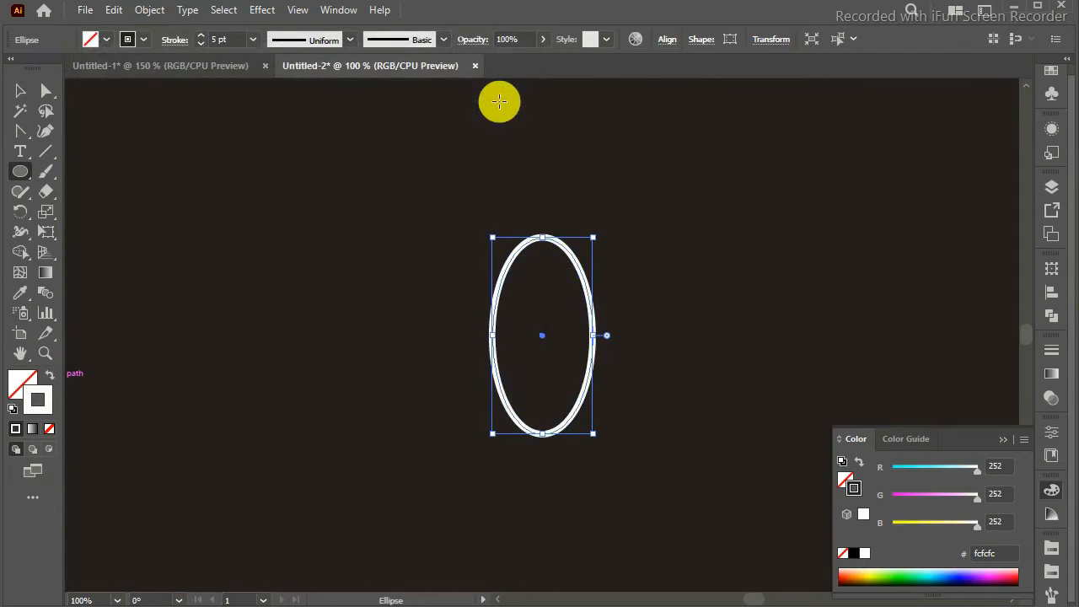
click(252, 40)
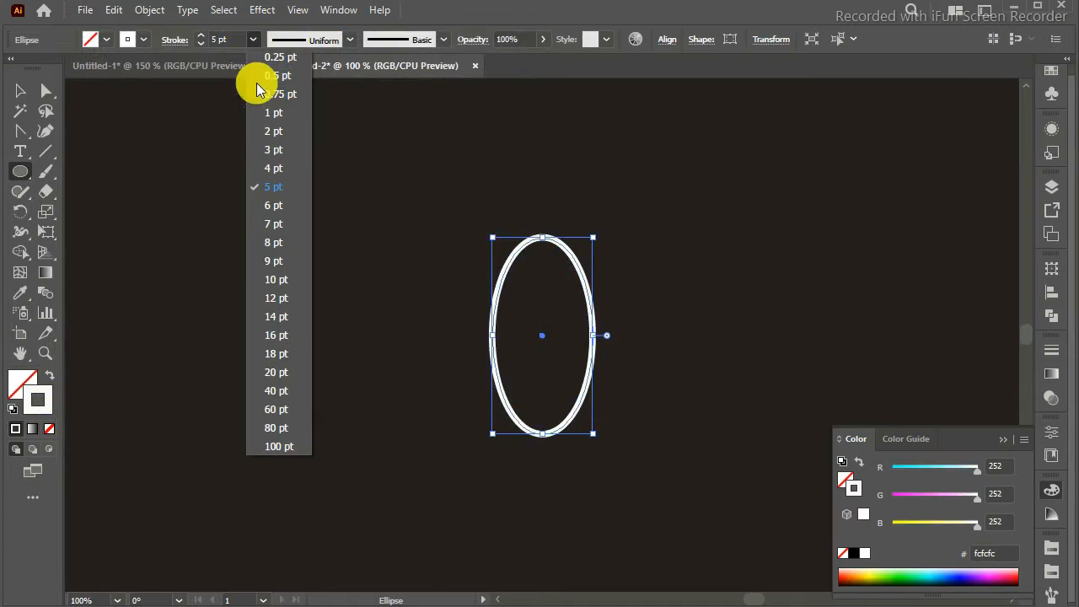
click(267, 129)
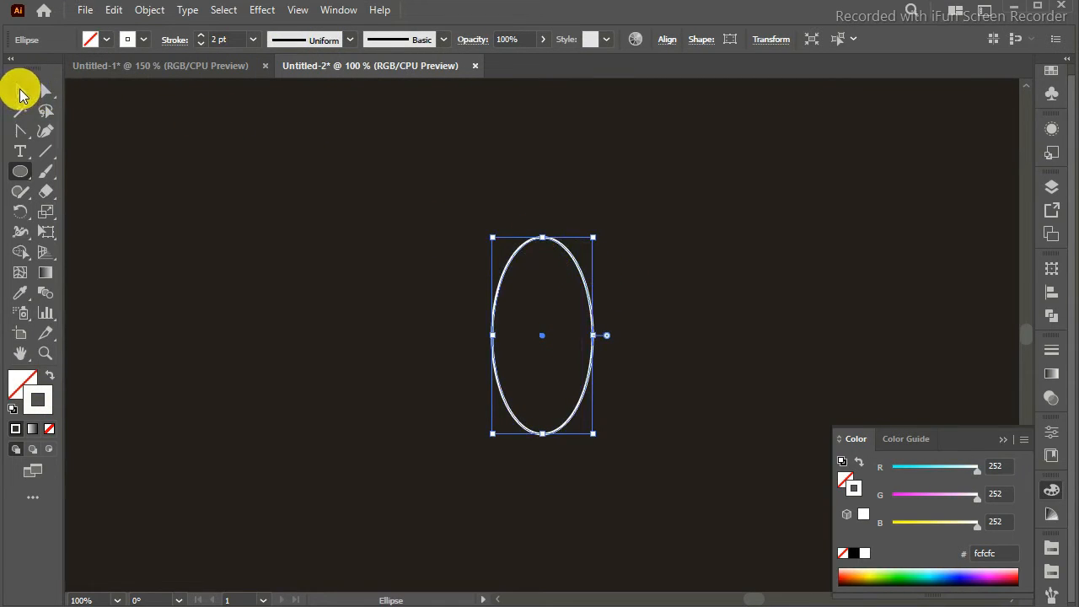
Bulge the ellipse's upper-right curve by lengthening the top anchor's right handle and pulling the right anchor's upper handle outward.
click(20, 110)
click(20, 128)
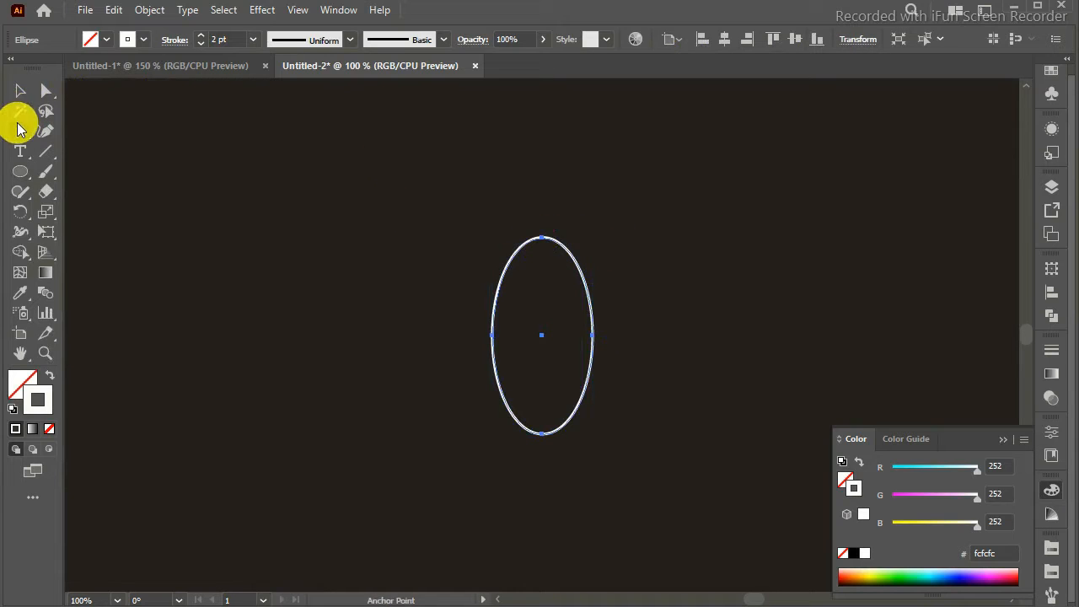
key(ctrl+z)
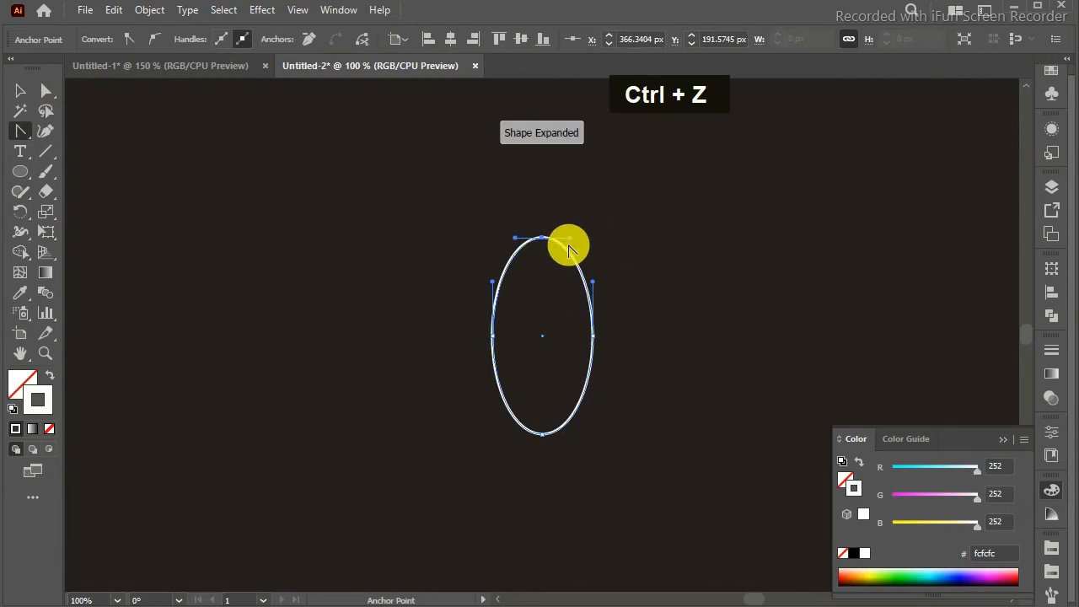
drag(581, 237, 581, 238)
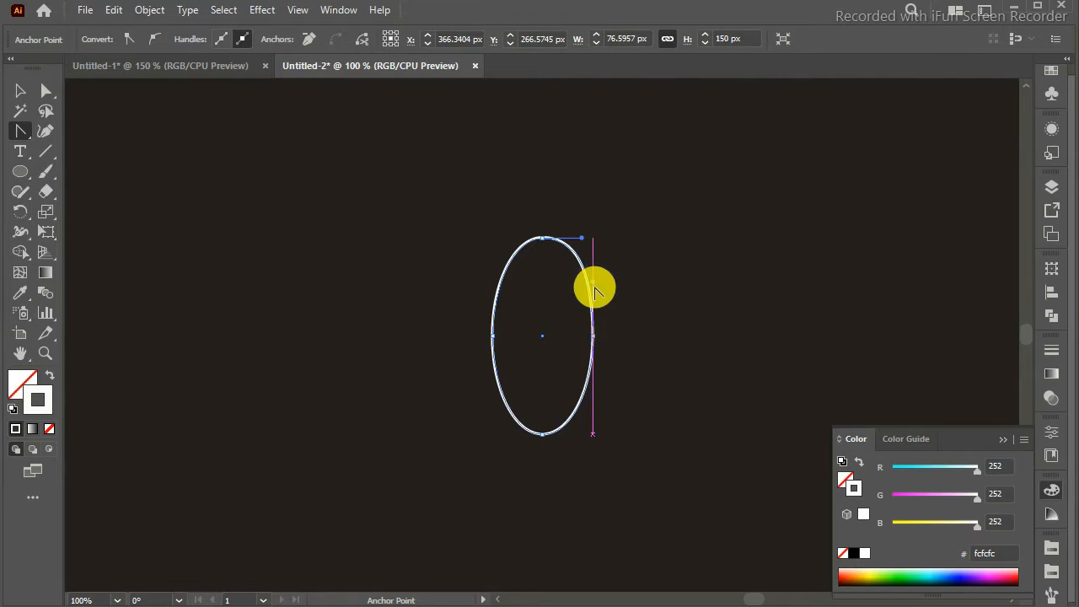
drag(594, 290, 611, 271)
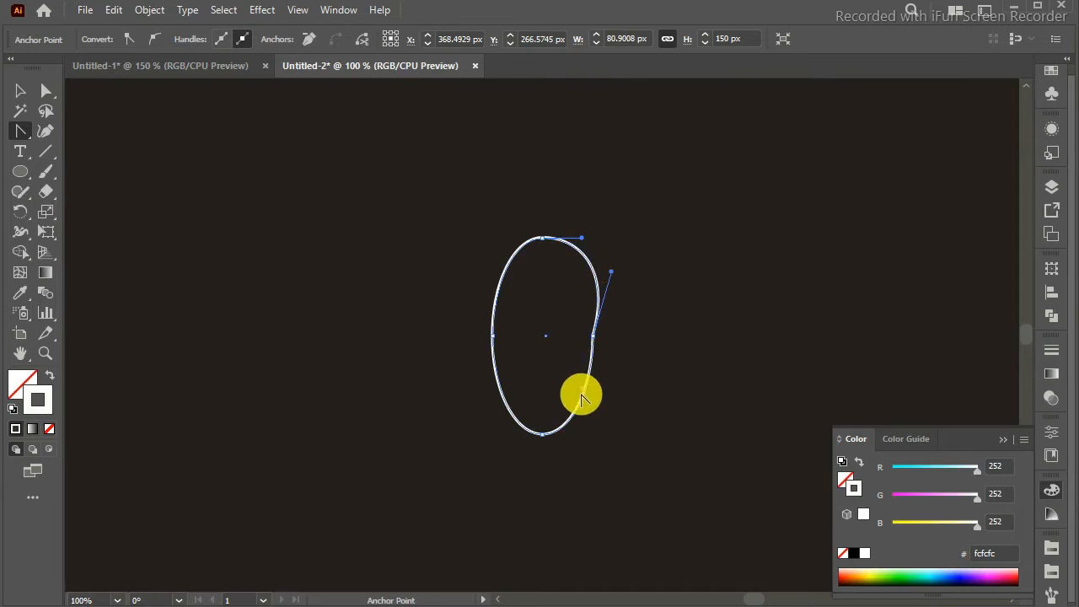
Bend the right anchor's lower handle inward to pinch the lower-right side, and push the two upper-right handles slightly further out.
click(593, 337)
key(ctrl+z)
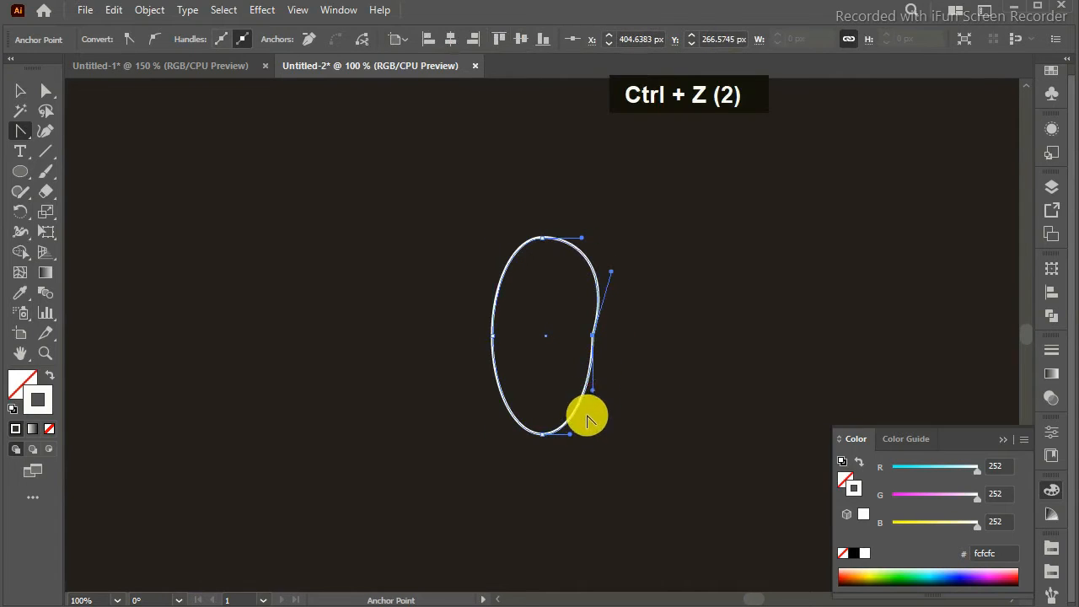
drag(594, 396, 563, 383)
click(594, 338)
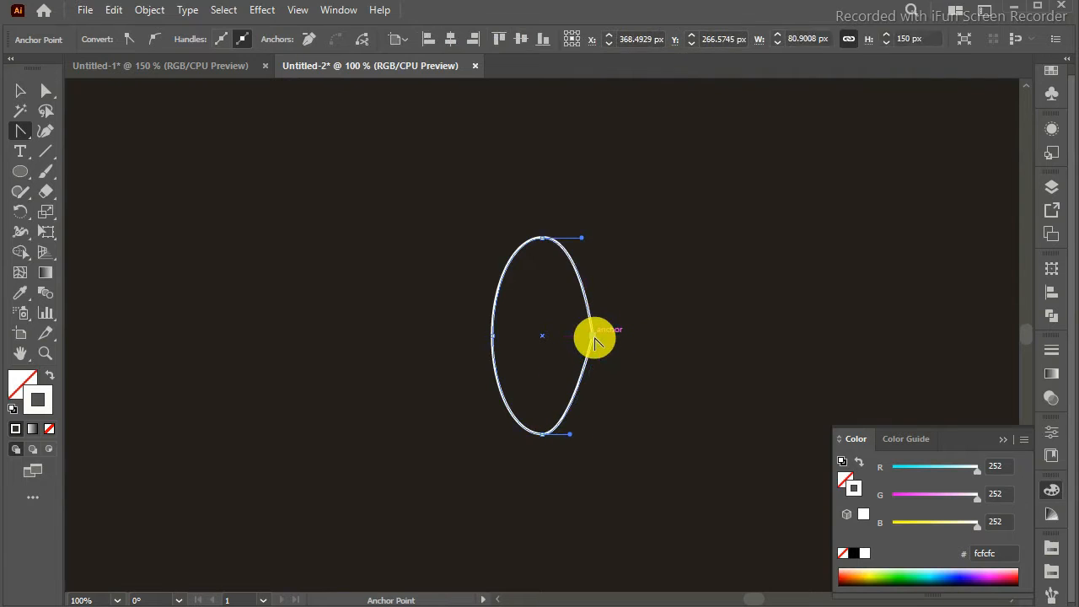
key(ctrl+z)
mouse_move(614, 275)
mouse_down()
mouse_move(631, 275)
mouse_move(623, 270)
mouse_up()
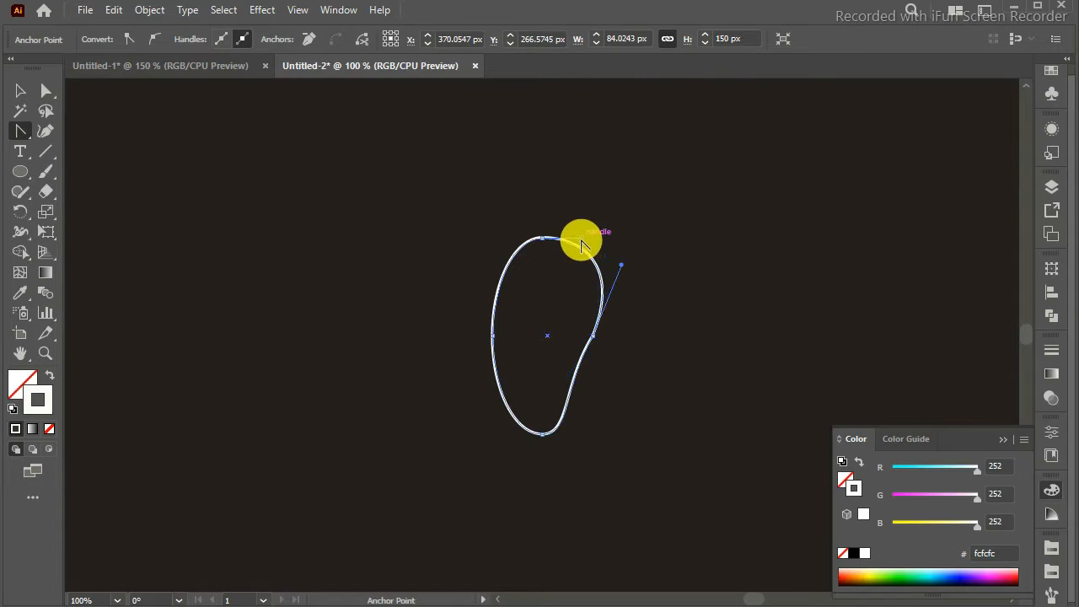
drag(583, 236, 581, 233)
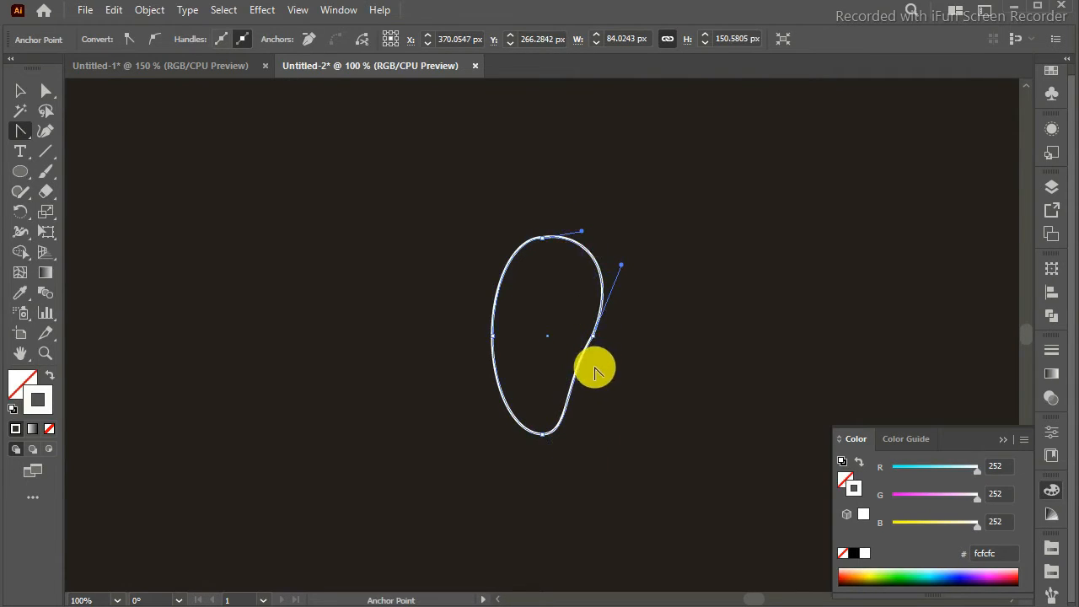
click(20, 91)
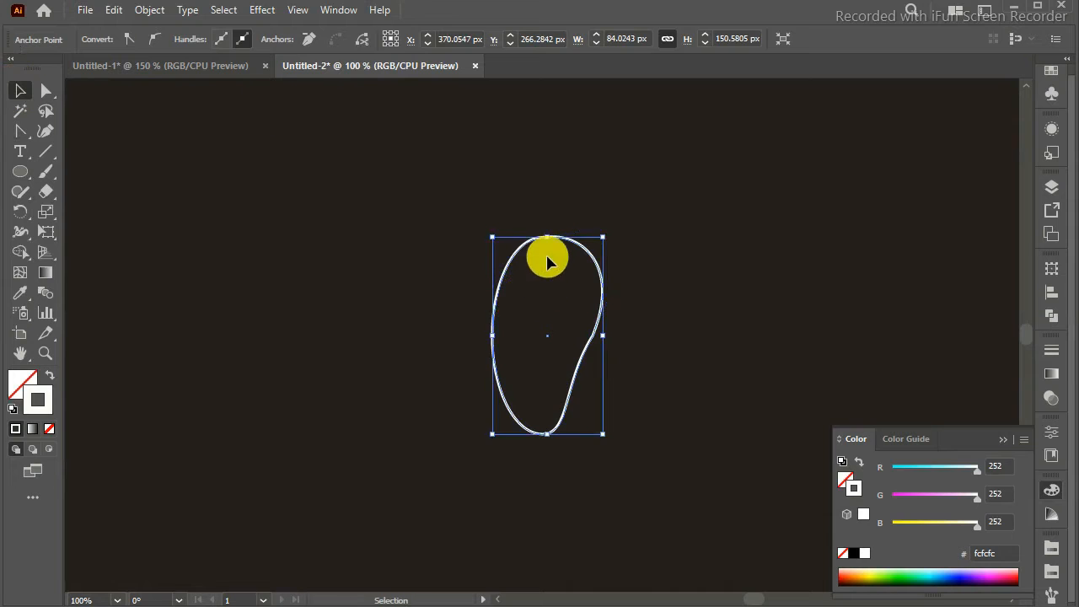
drag(547, 236, 534, 282)
key(ctrl+z)
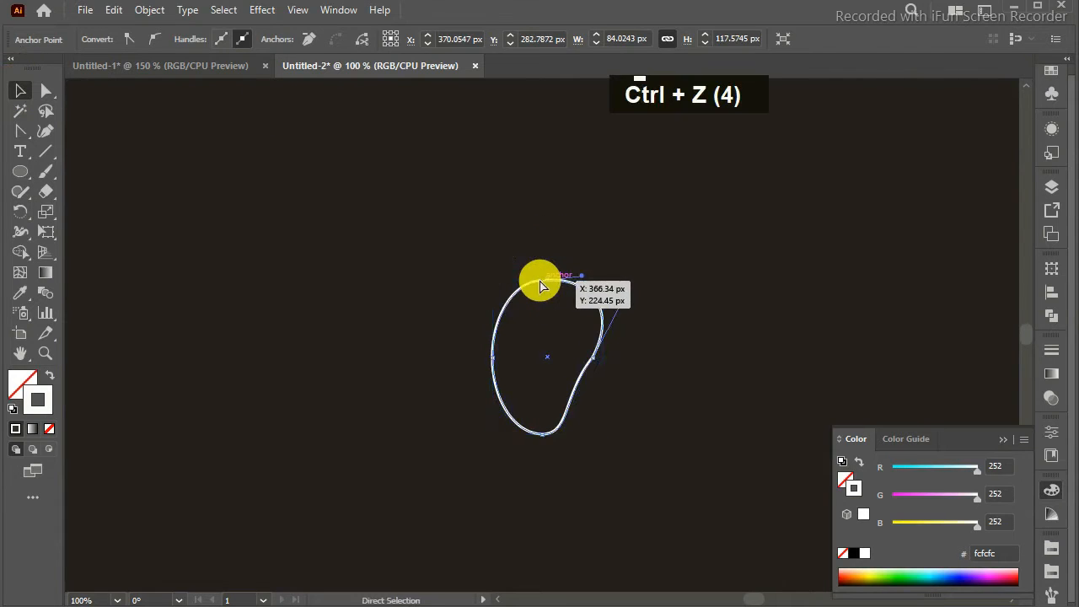
Widen the upper-left curve with the top anchor's left handle and refine the lower handle of the right anchor.
click(20, 130)
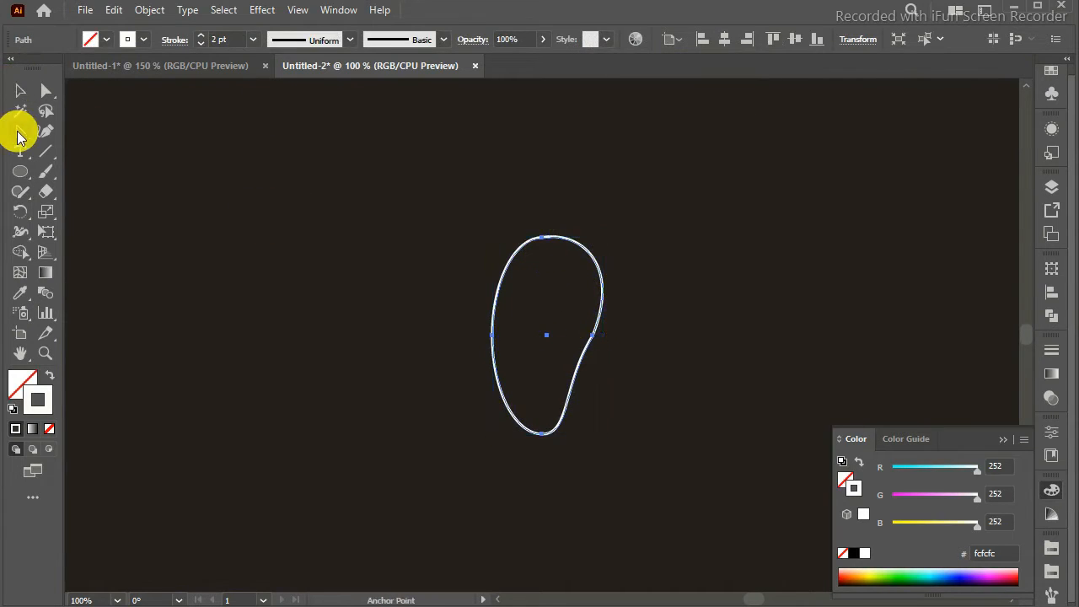
click(542, 243)
key(ctrl+z)
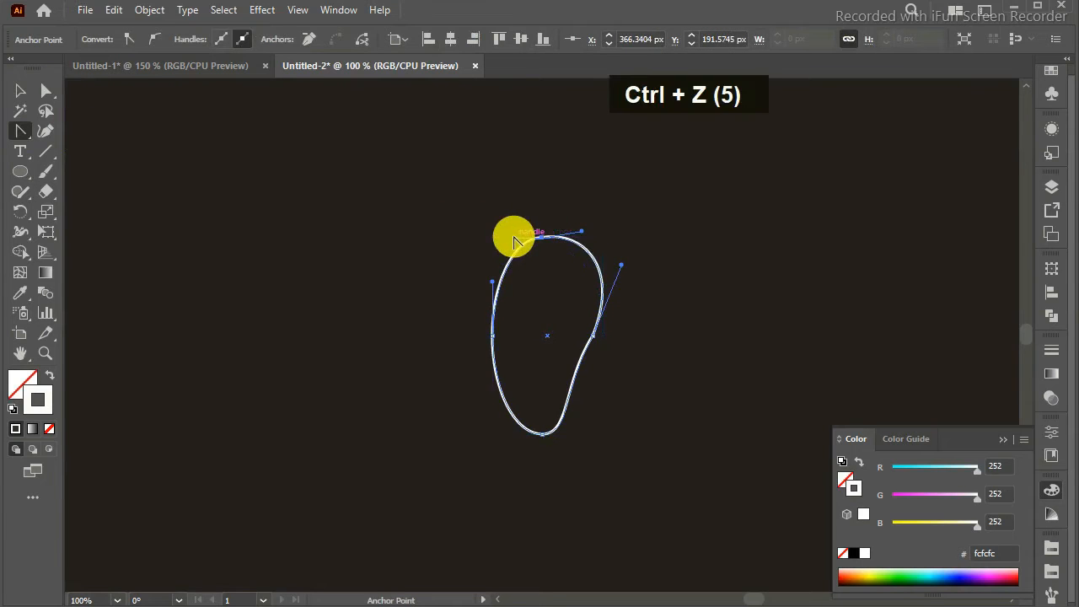
click(500, 233)
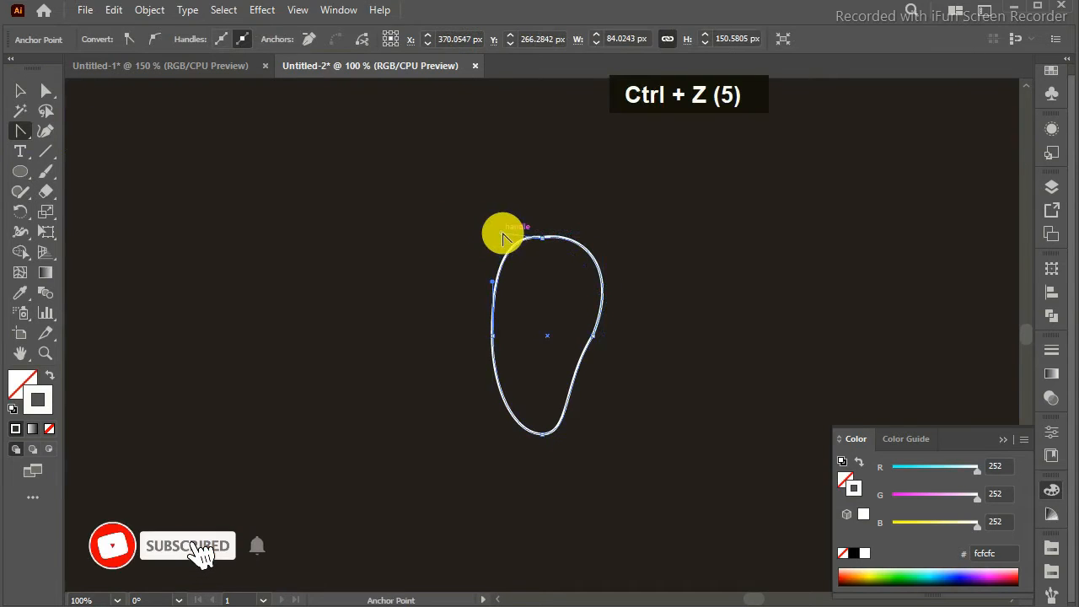
click(590, 337)
key(ctrl+z)
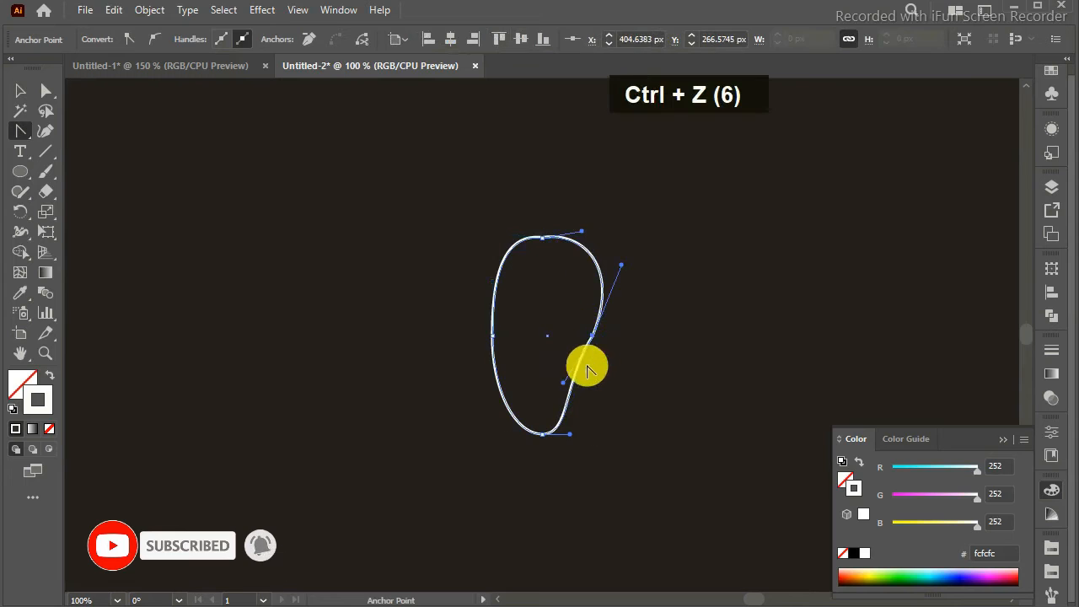
click(552, 386)
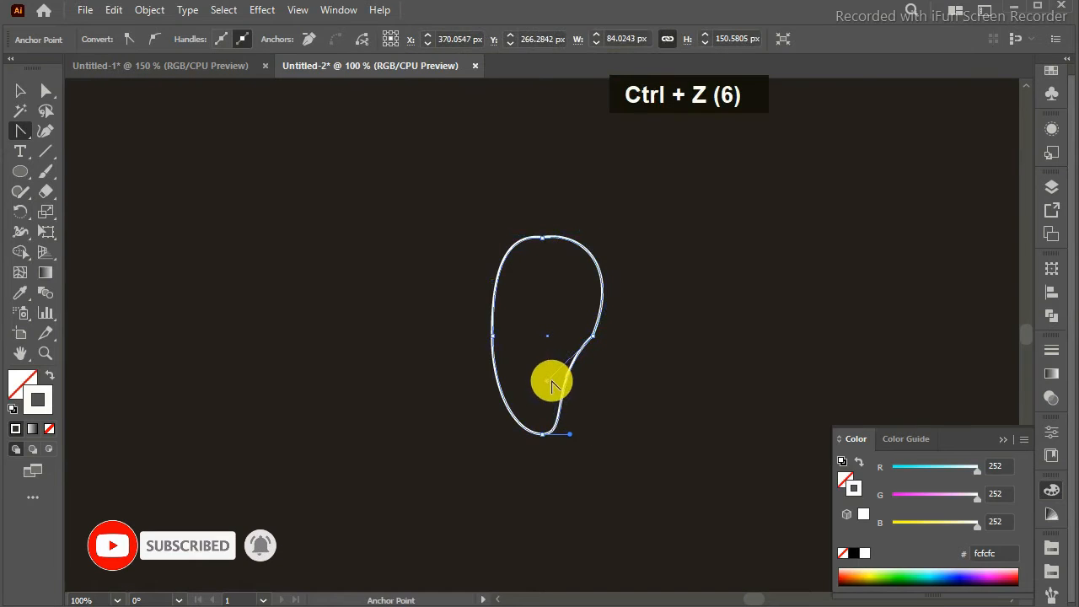
drag(549, 381, 558, 384)
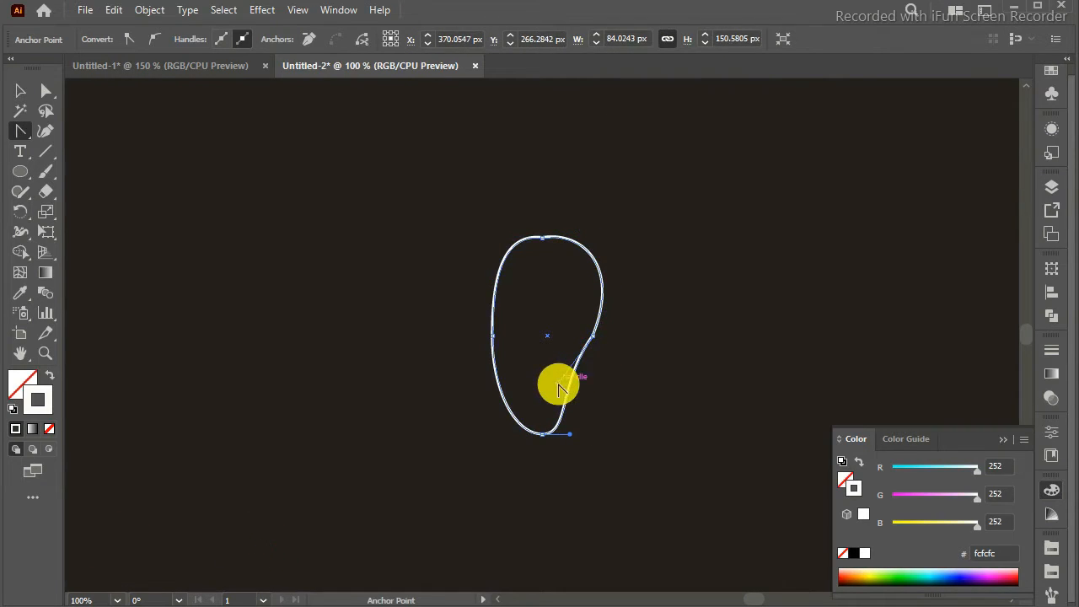
Scale the shape down proportionally about its centre and shorten it slightly from its lower edge.
click(20, 90)
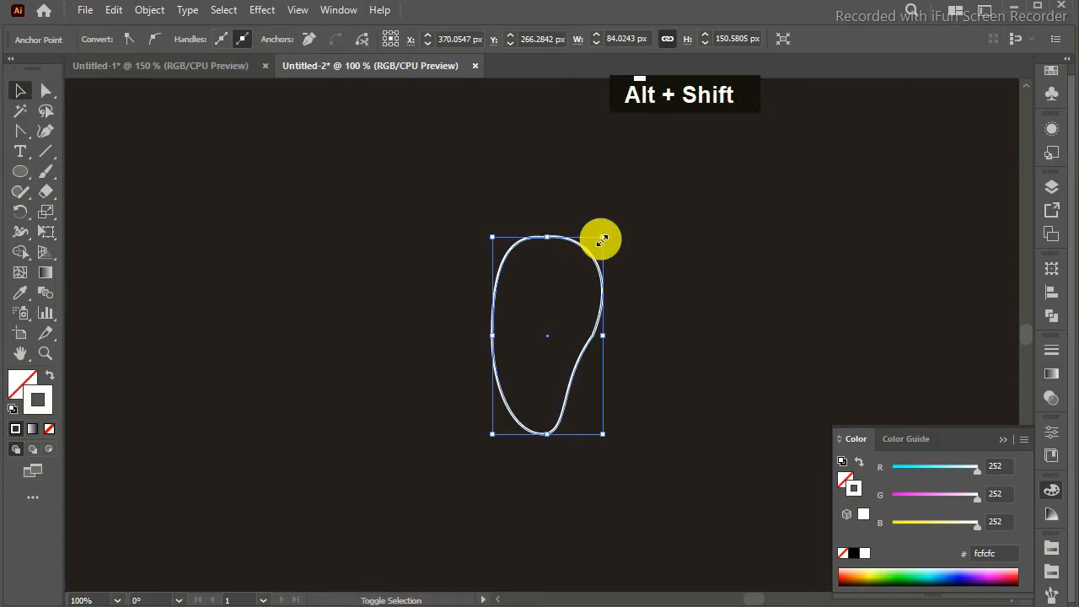
drag(599, 236, 591, 252)
click(696, 361)
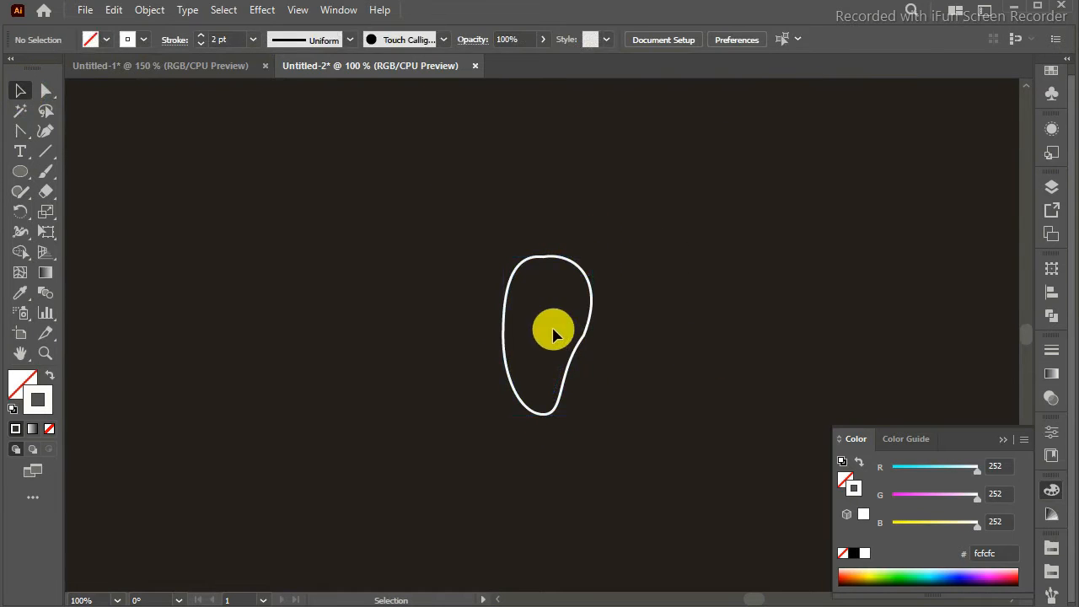
click(566, 257)
drag(549, 416, 549, 402)
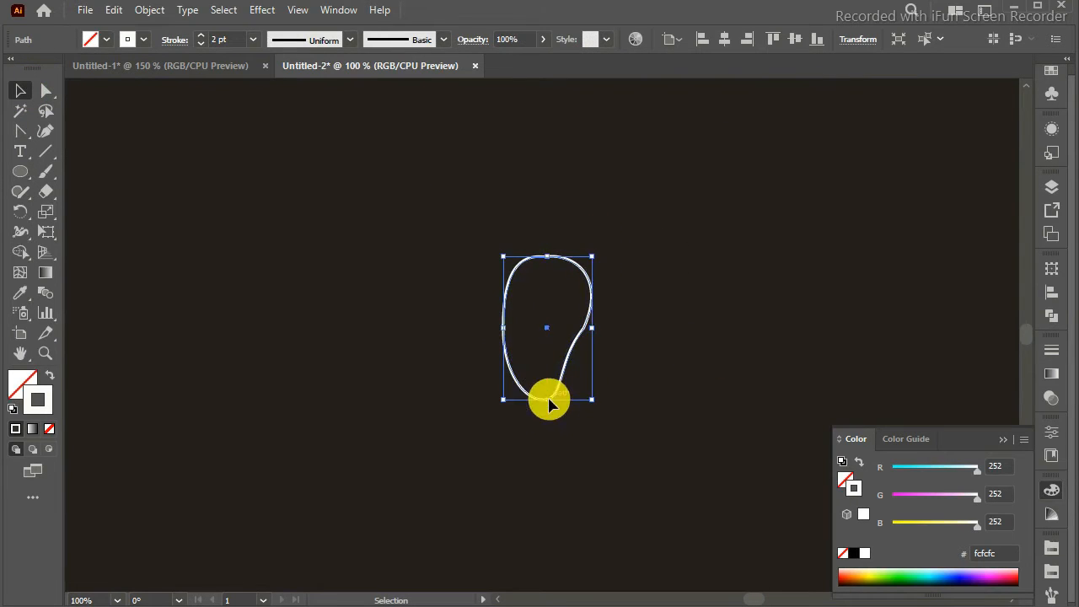
Smooth the outline at the kink on the right side and along the top of the shape using the Smooth tool.
key(ctrl+equal)
key(ctrl+equal)
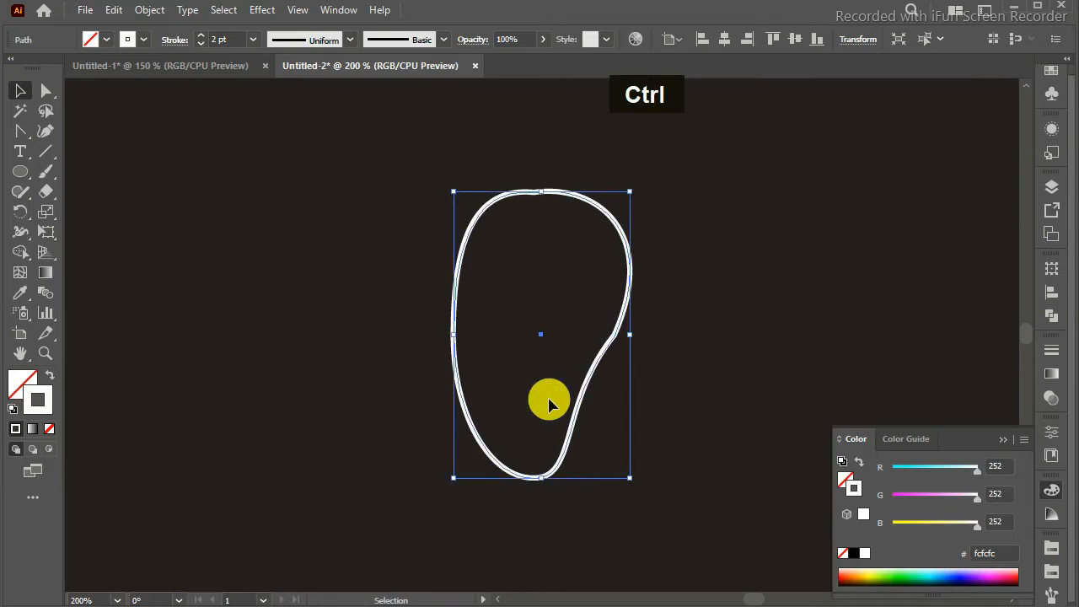
click(755, 207)
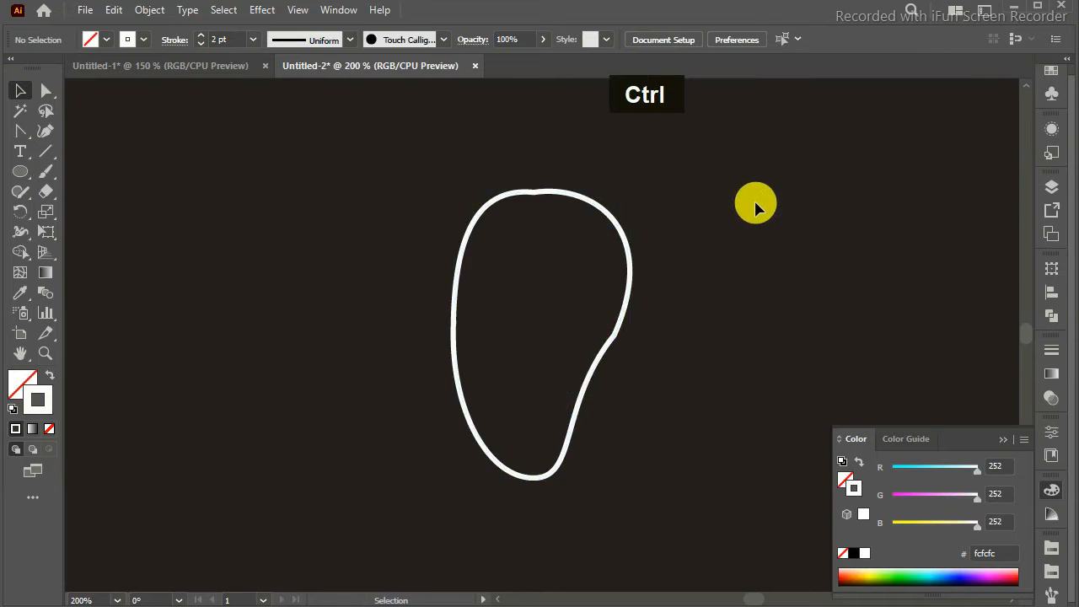
click(626, 253)
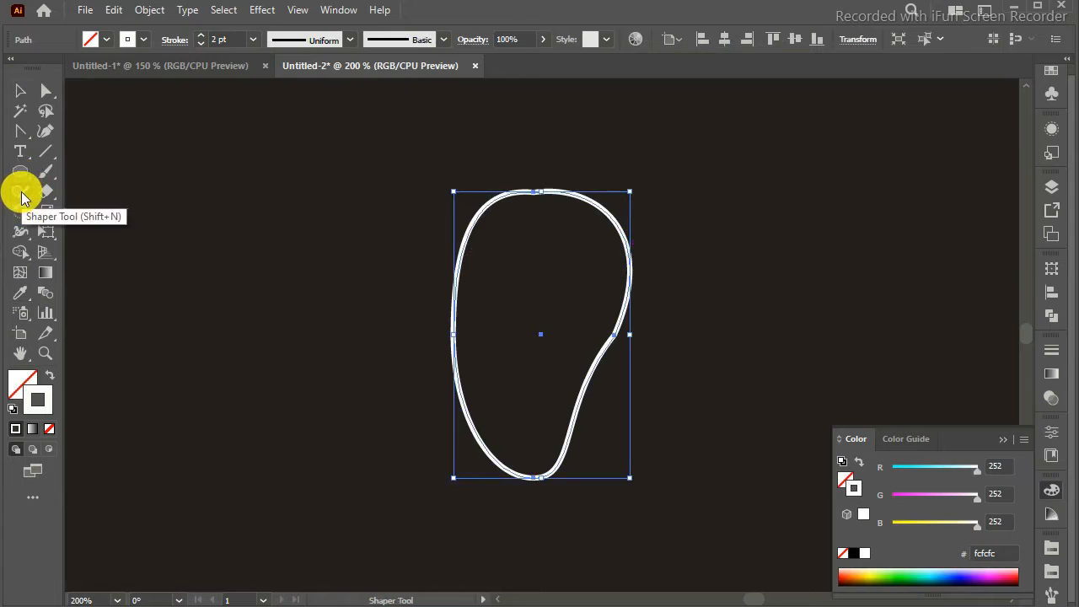
drag(22, 194, 72, 233)
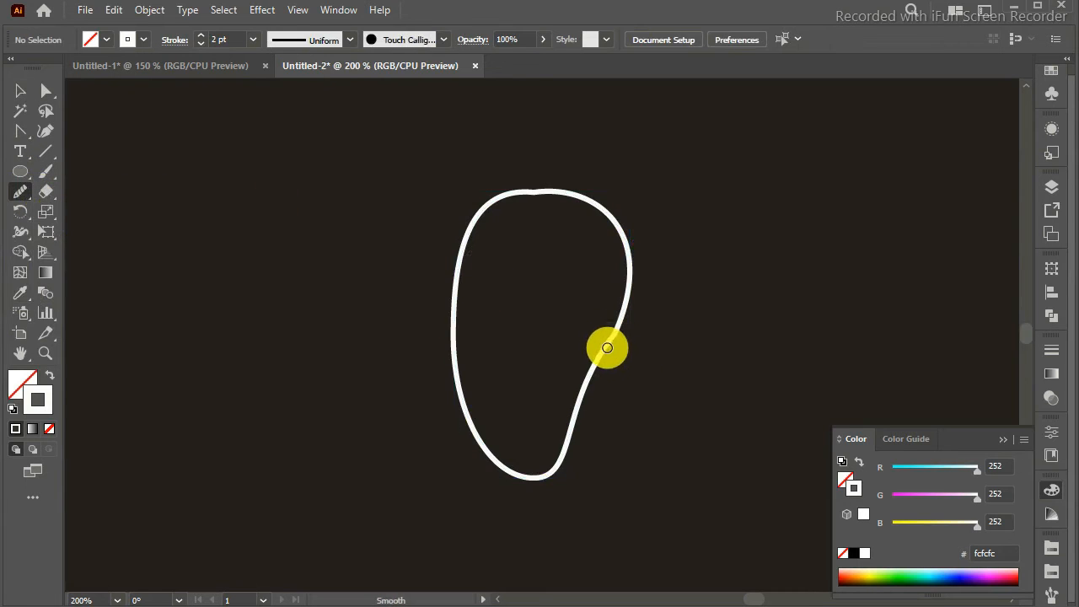
drag(620, 325, 609, 347)
ctrl+click(611, 341)
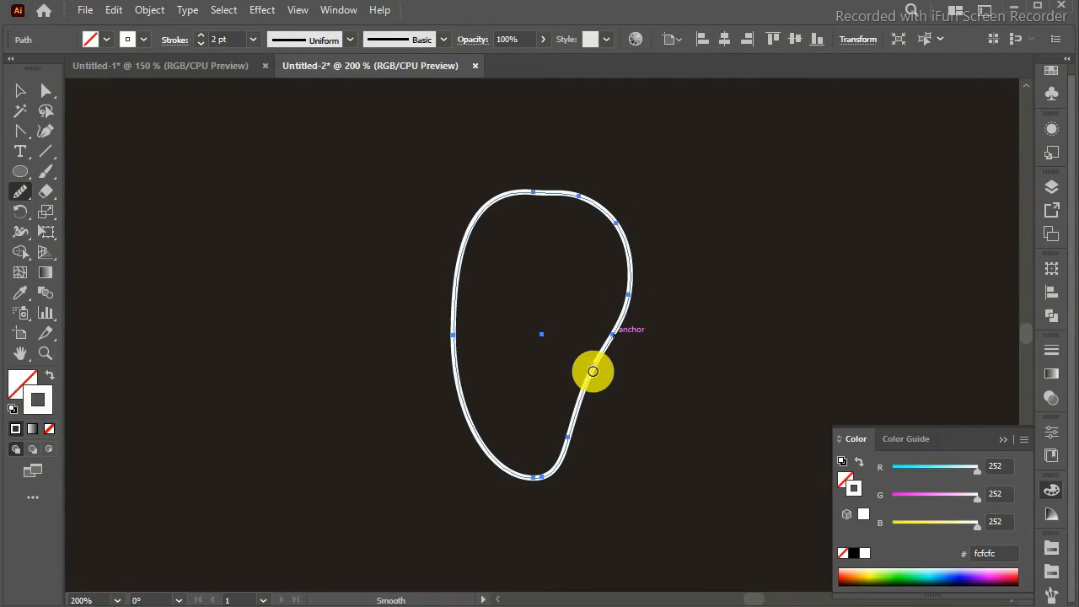
mouse_move(505, 193)
mouse_down()
mouse_move(571, 184)
mouse_move(536, 191)
mouse_move(567, 193)
mouse_up()
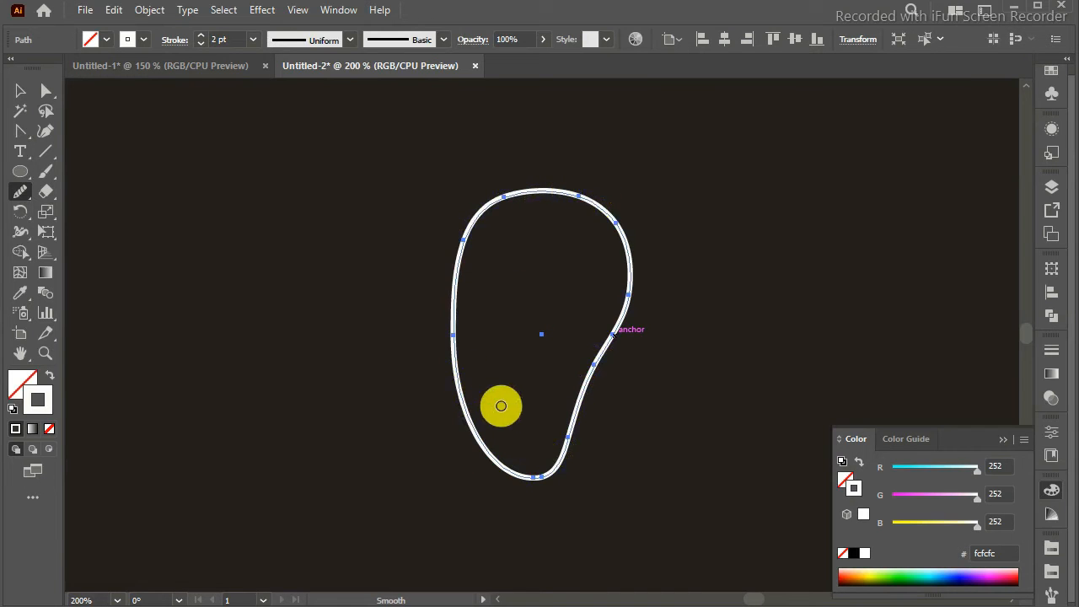
click(18, 90)
click(194, 335)
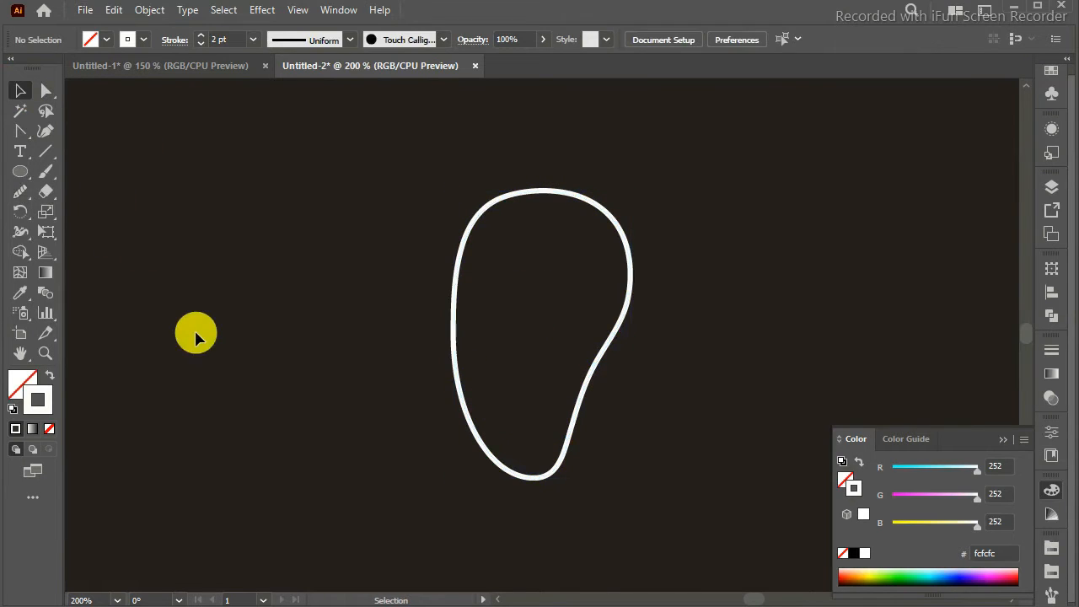
Swap the shape's fill and stroke so it has a solid white fill and no outline.
click(611, 219)
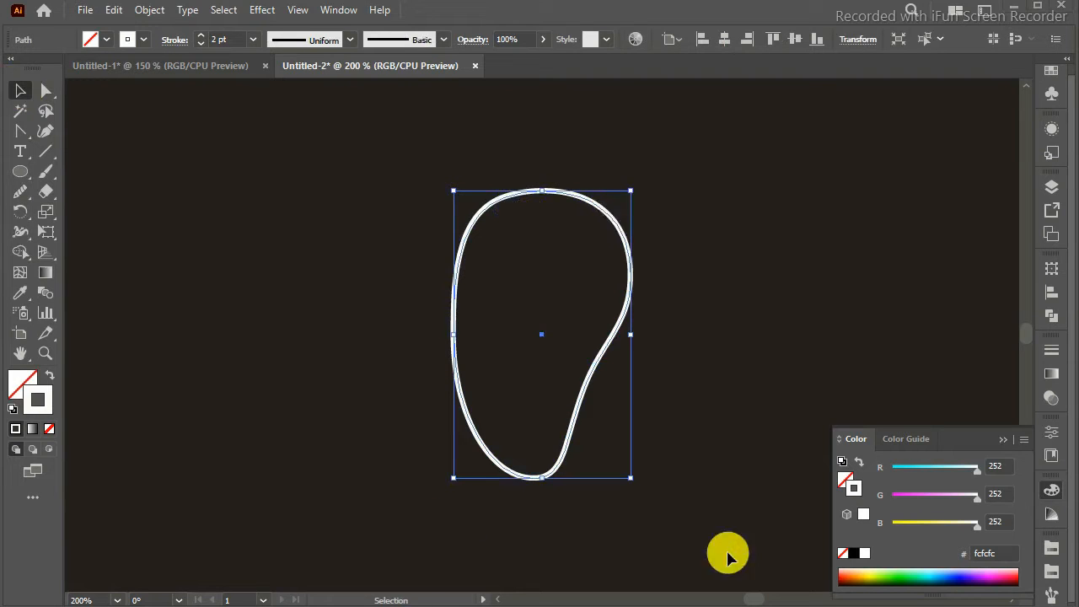
click(707, 320)
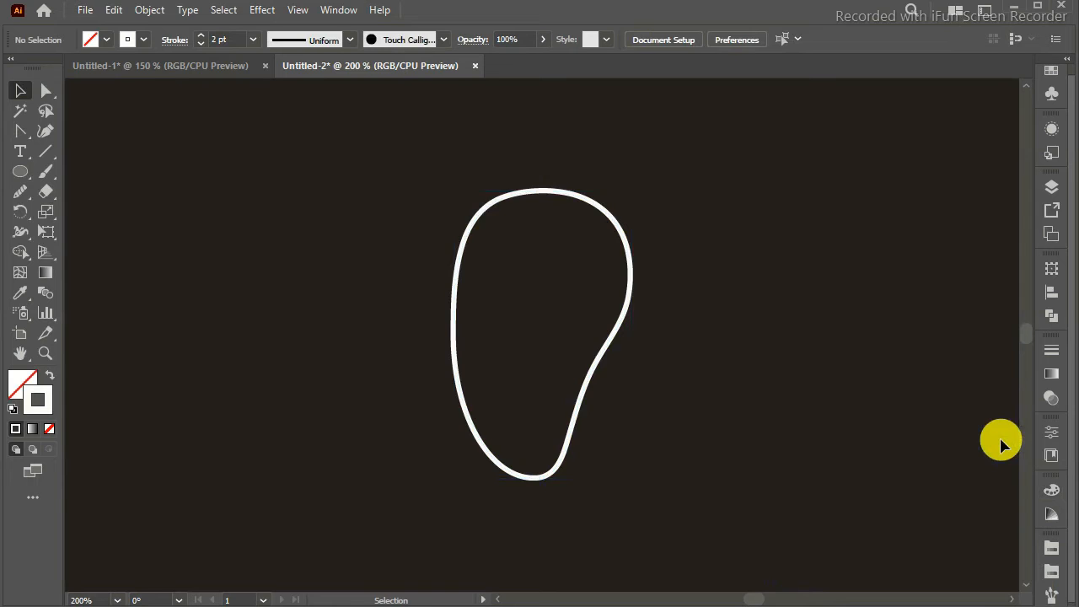
click(622, 241)
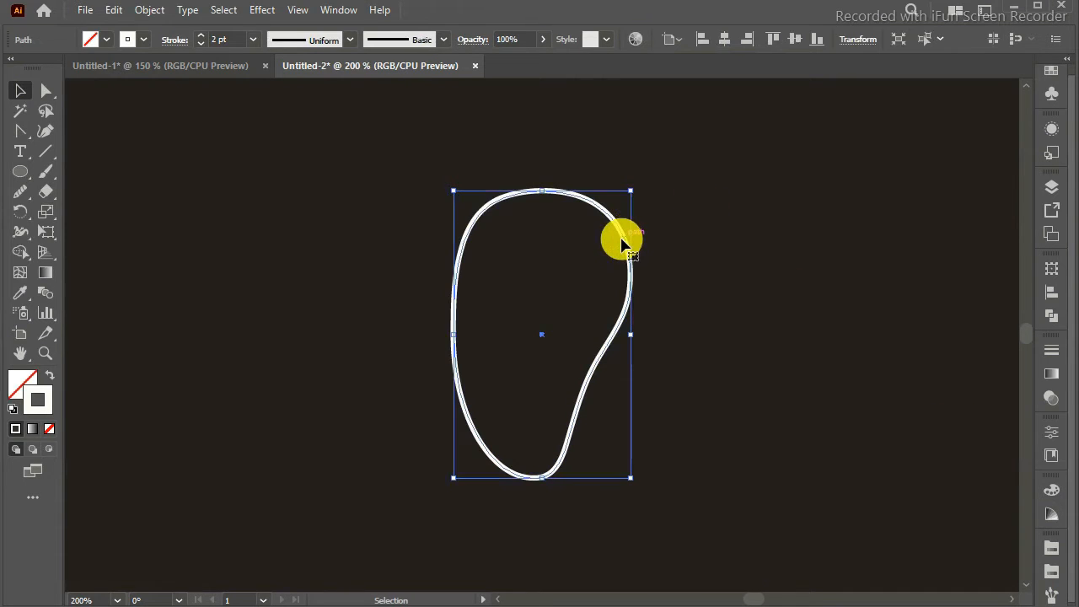
click(47, 377)
click(214, 426)
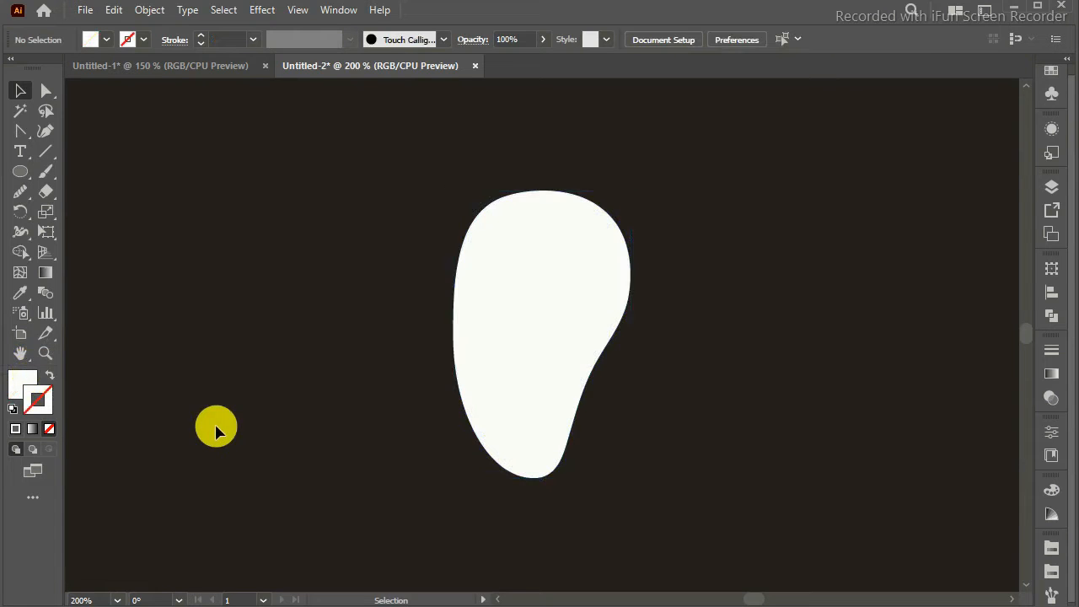
Paste a copy of the white shape, place it at the upper left of the original, and reselect the original.
click(522, 259)
key(ctrl+c)
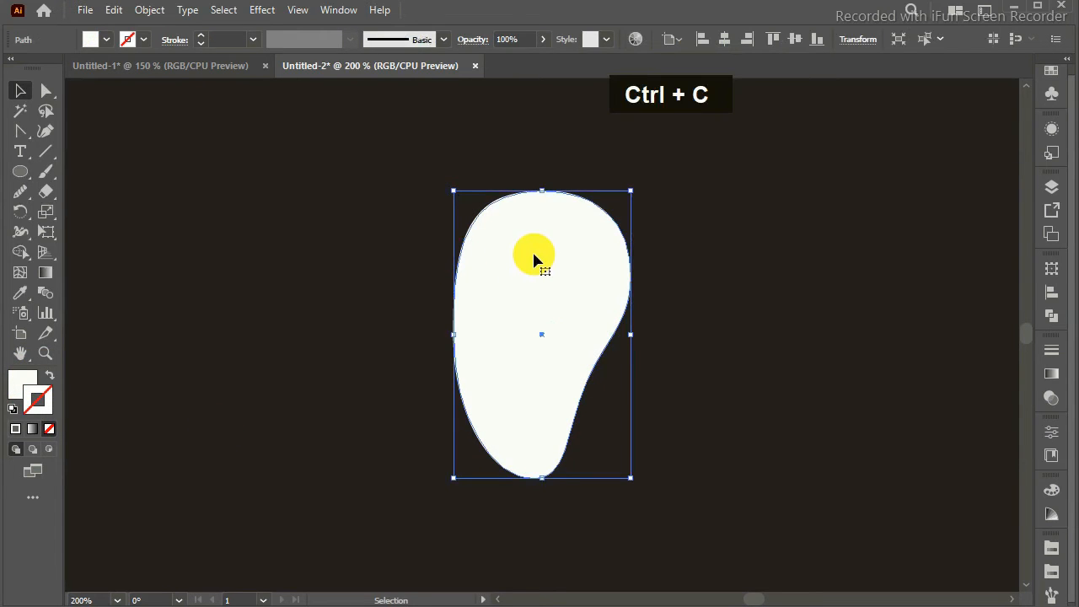
key(ctrl+v)
drag(534, 253, 173, 124)
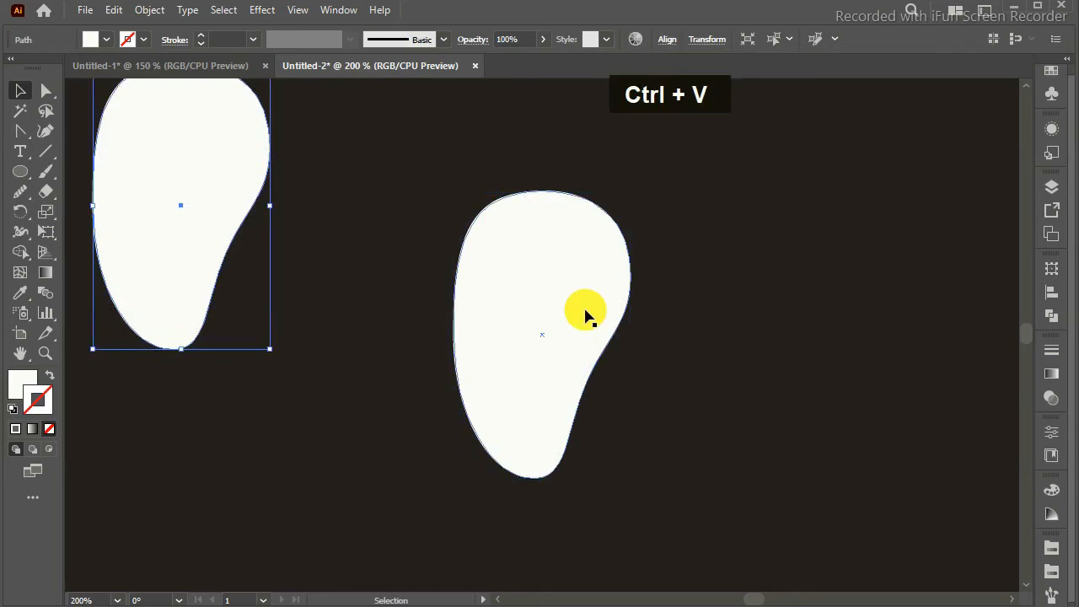
click(588, 316)
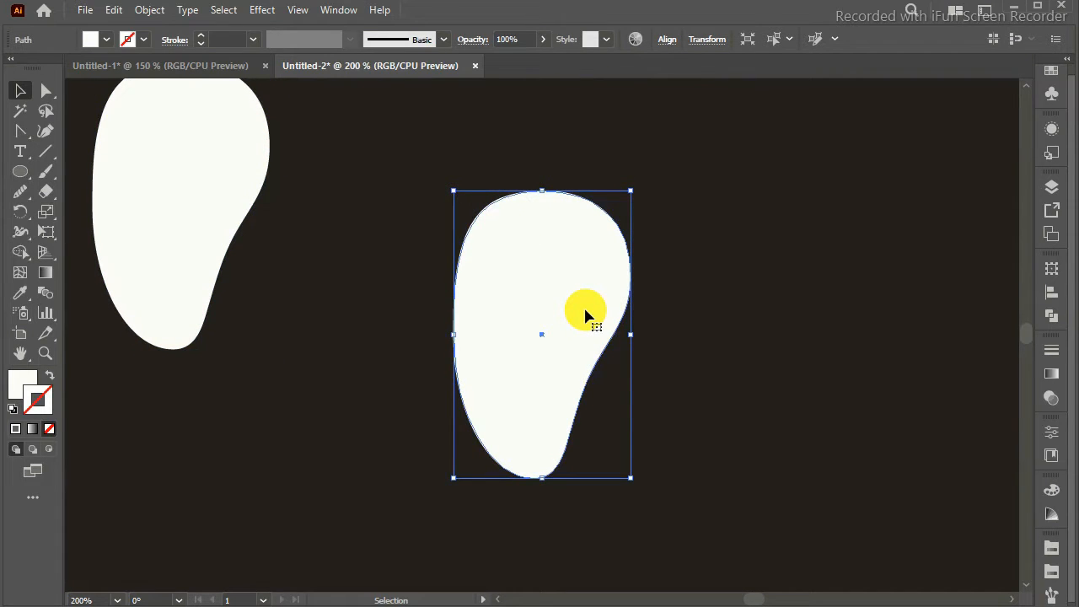
click(396, 258)
click(544, 342)
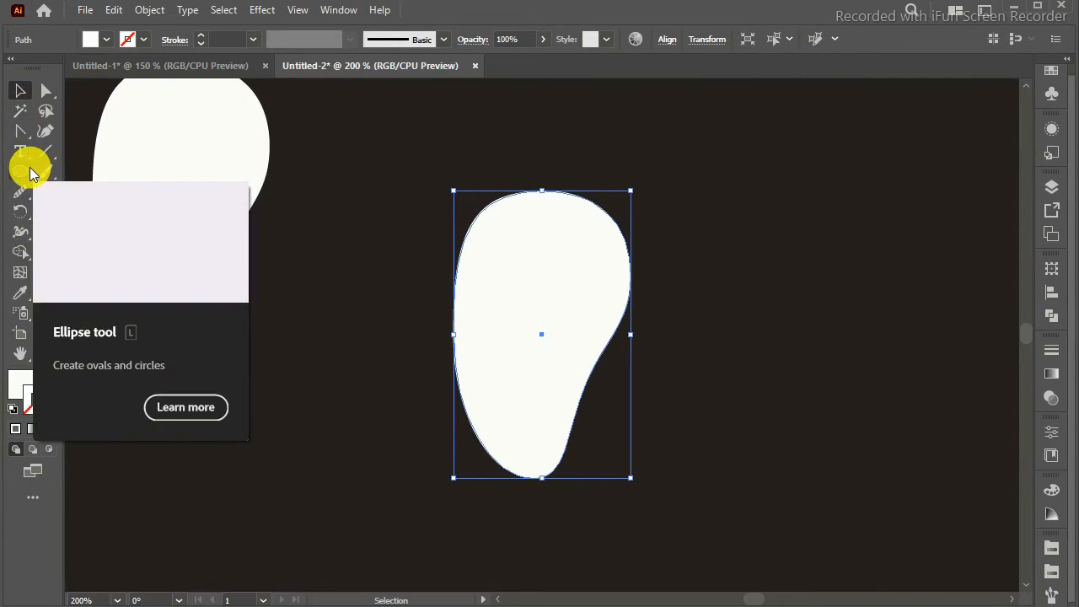
Draw a thin horizontal rectangle across the upper left edge of the central white shape and nudge it into position.
drag(20, 171, 58, 169)
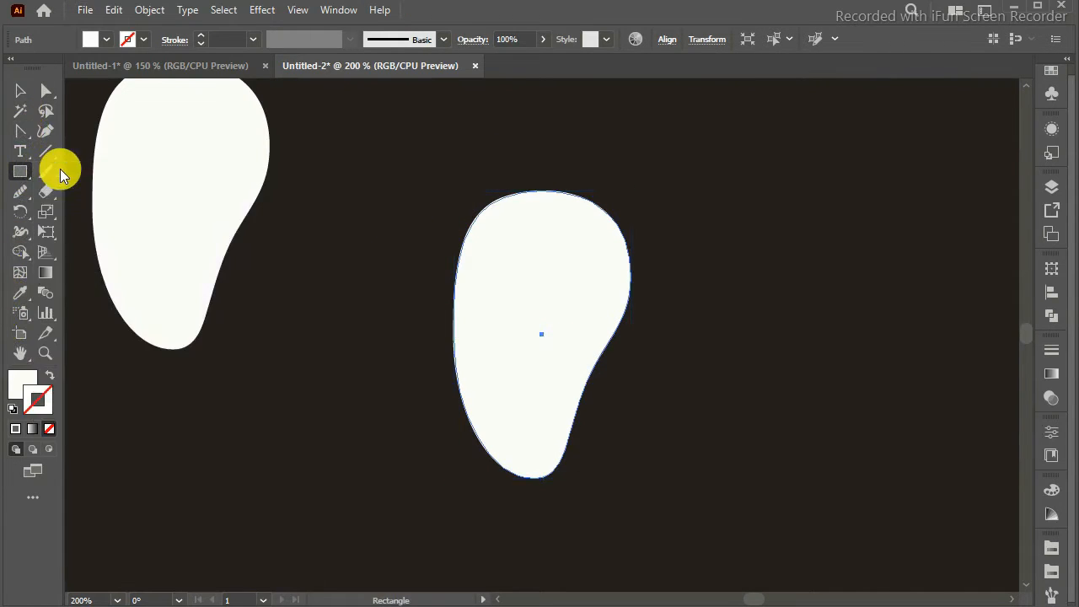
drag(421, 236, 496, 251)
key(Down)
key(Down)
key(Down)
key(Down)
key(Up)
key(Right)
key(Right)
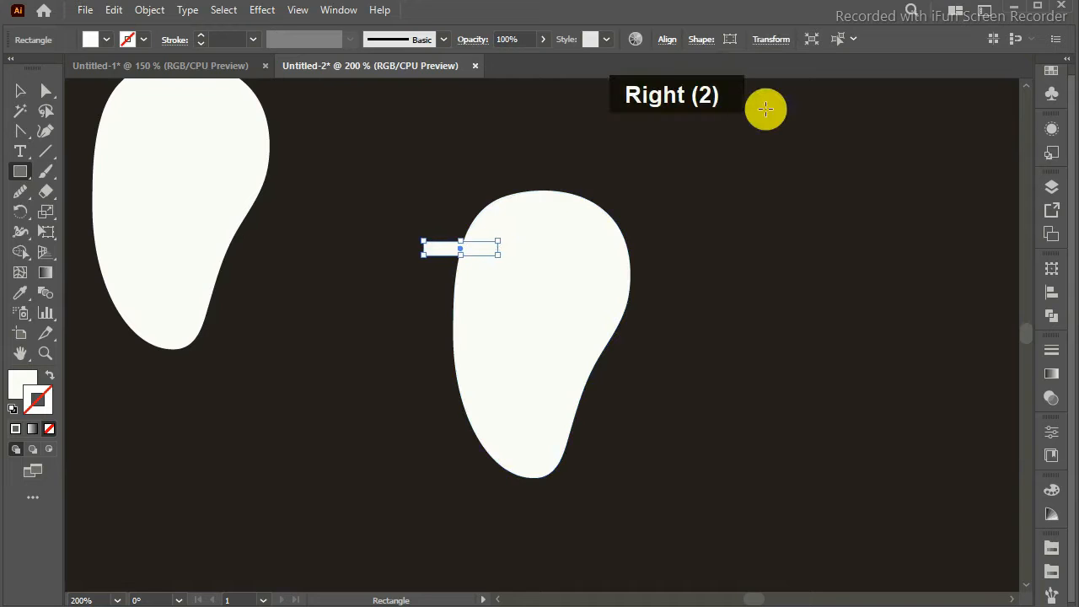
key(Left)
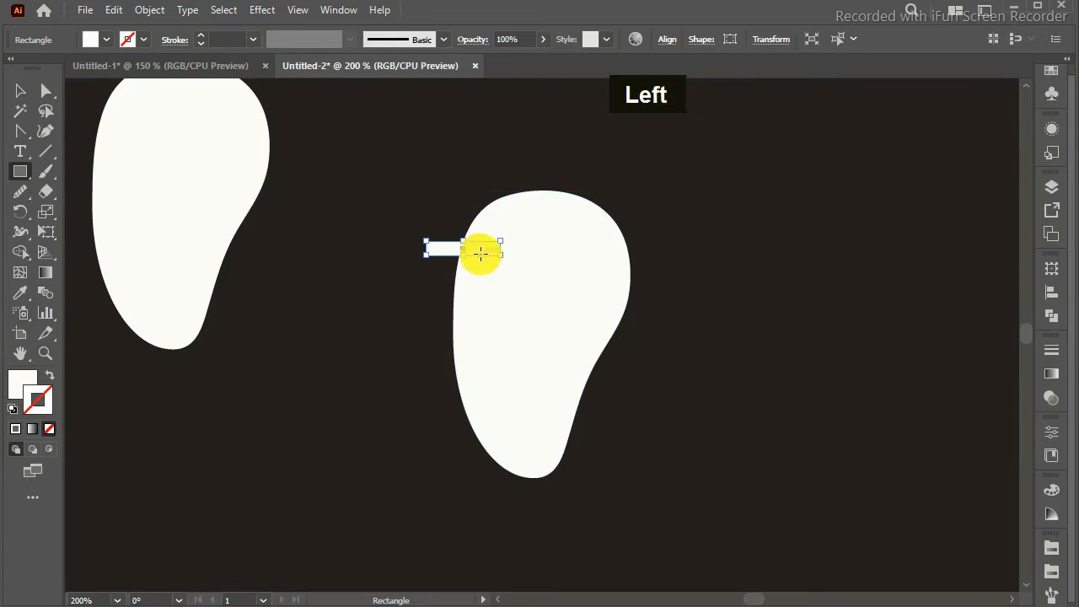
Fill the rectangle with purple #4810c4 and make it slightly taller from its lower edge.
double_click(50, 381)
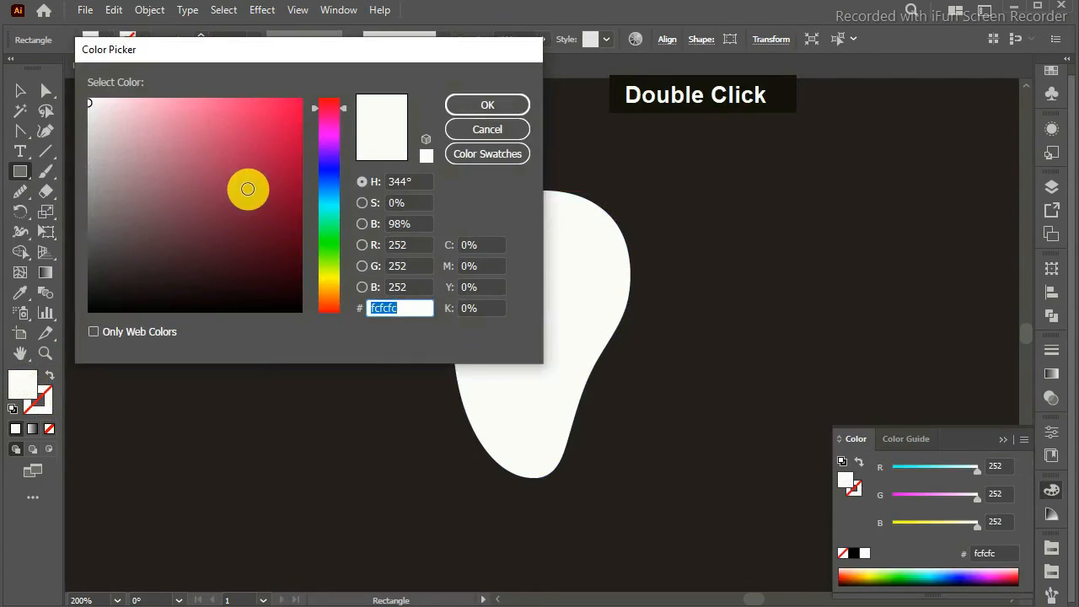
click(289, 182)
click(333, 157)
click(284, 146)
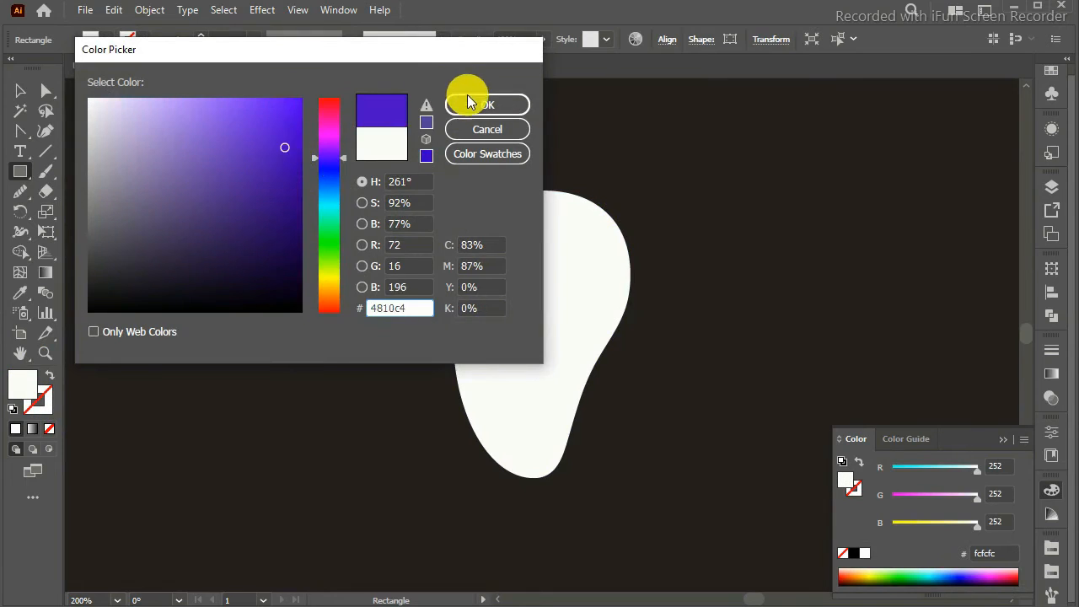
click(472, 102)
drag(465, 259, 463, 259)
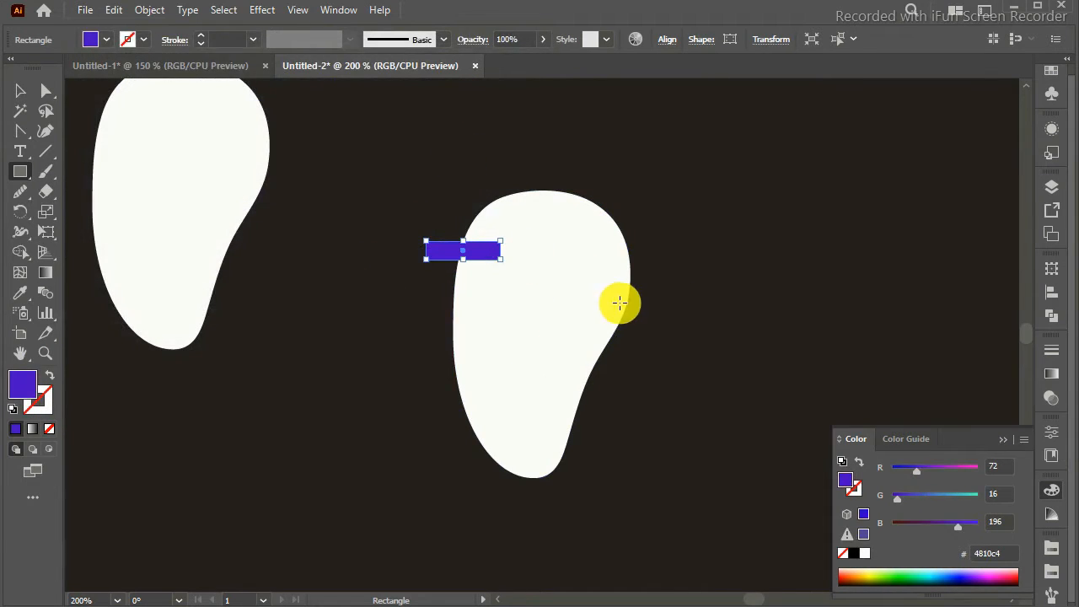
Duplicate the purple bar three times down the left edge of the white shape, spacing the copies roughly evenly.
click(21, 90)
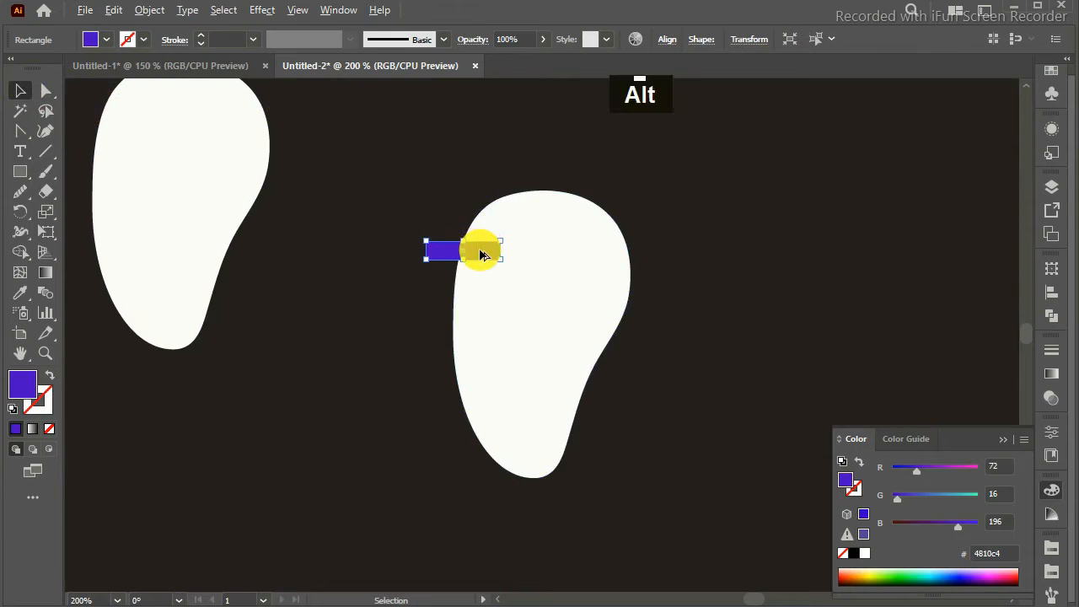
drag(480, 251, 479, 316)
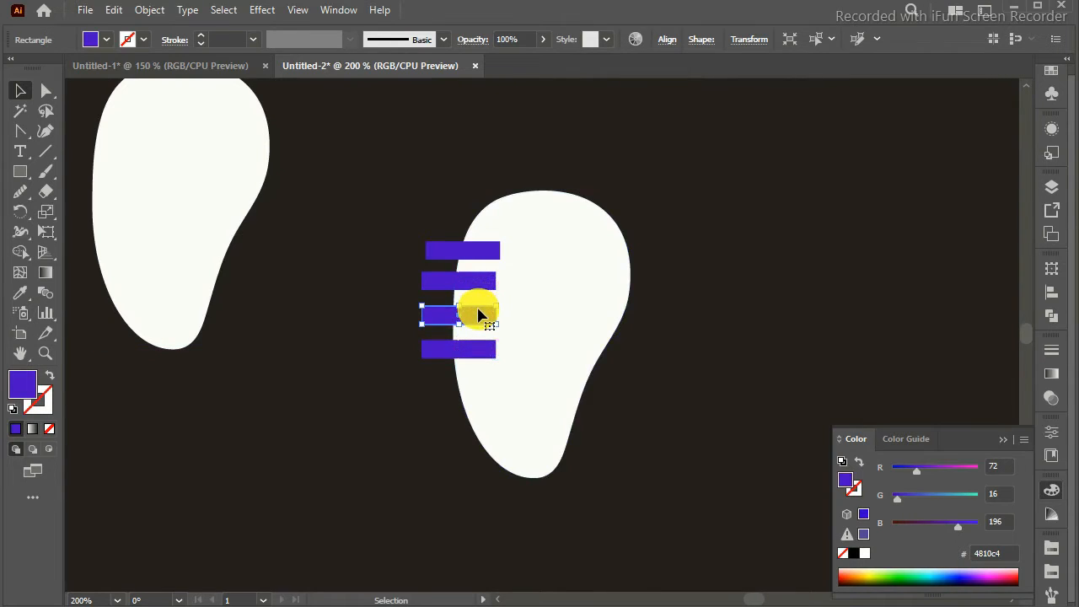
click(684, 359)
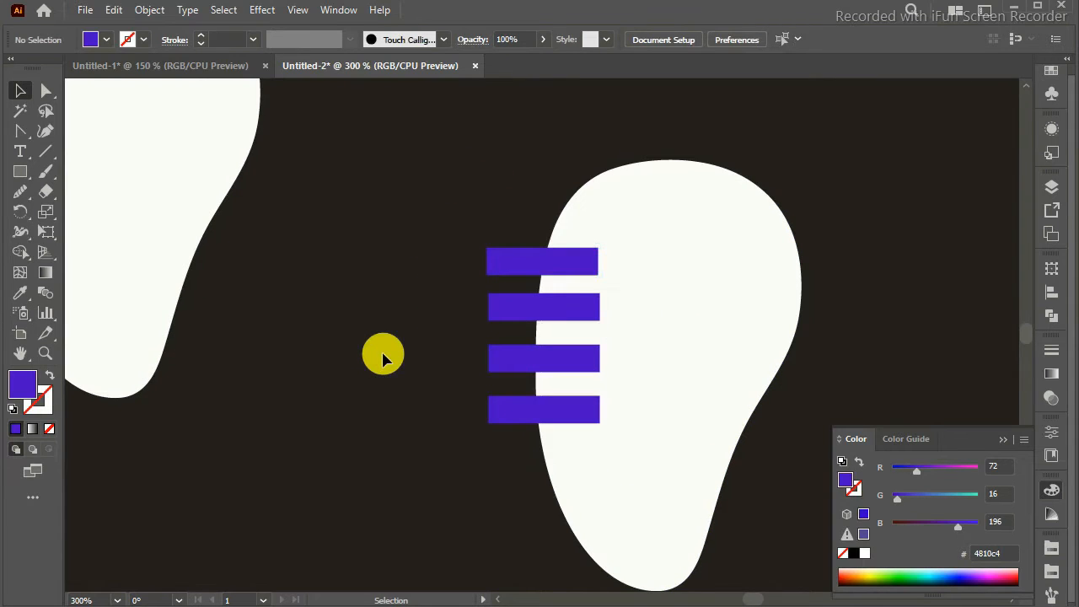
Draw an open hook-shaped path with the Pen tool over the shape's right edge, with a purple stroke and no fill.
click(20, 132)
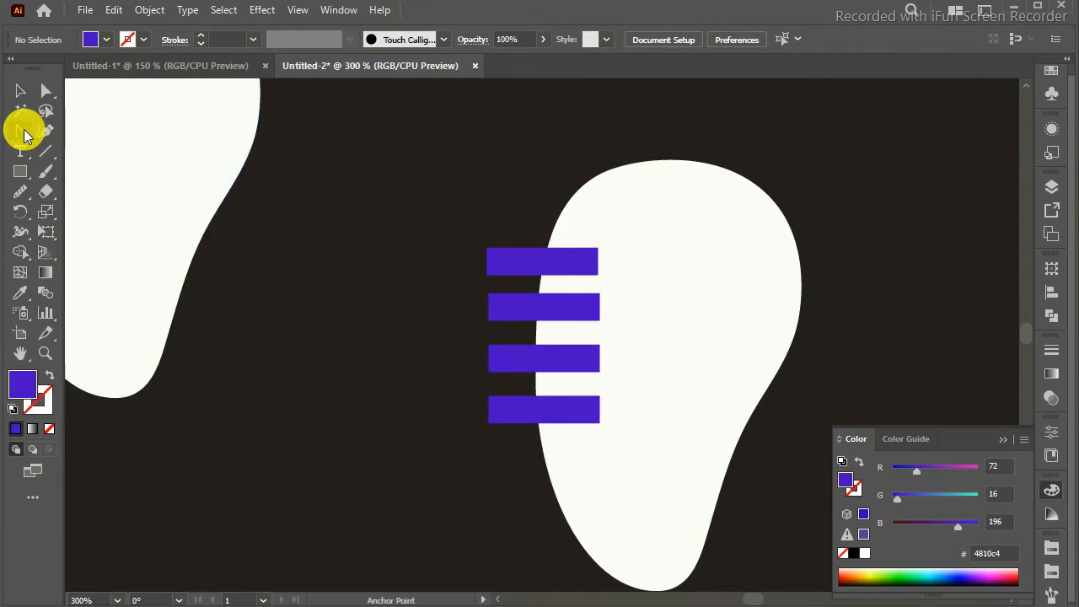
drag(24, 132, 79, 129)
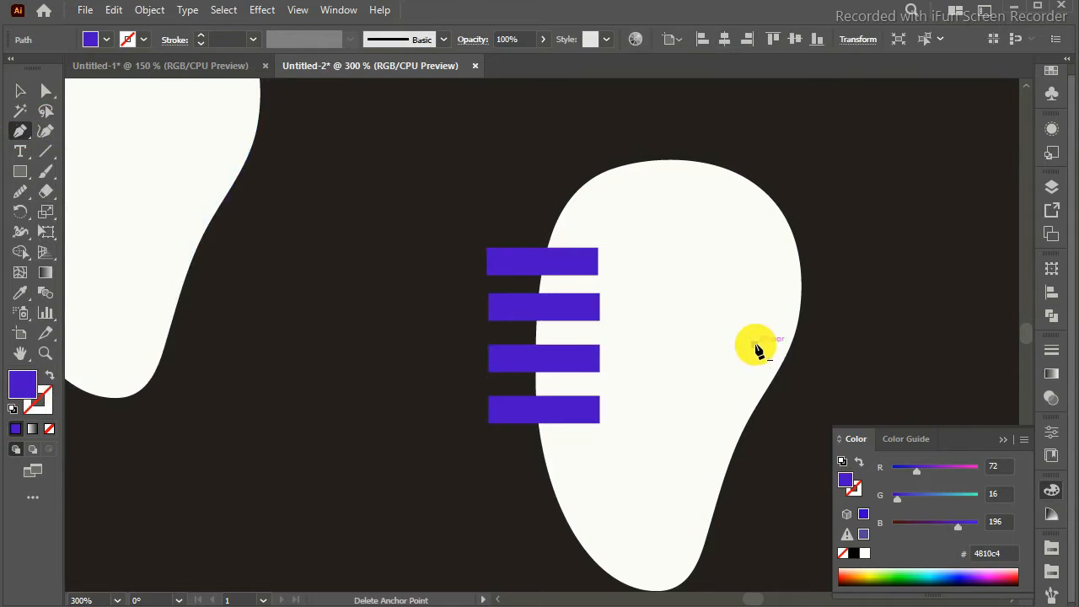
drag(755, 344, 820, 294)
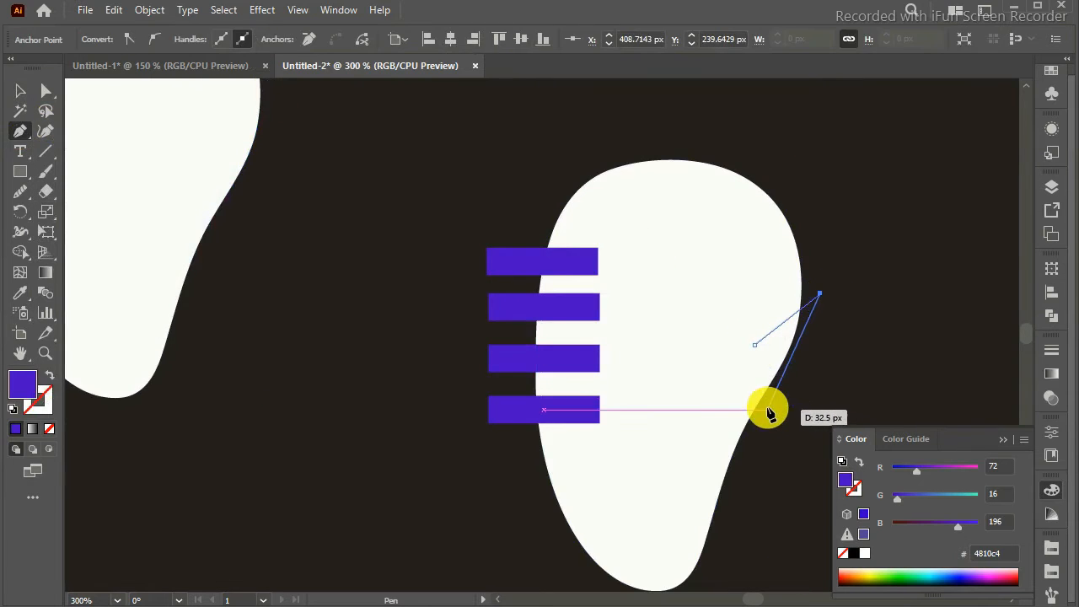
drag(767, 410, 689, 405)
drag(696, 444, 696, 442)
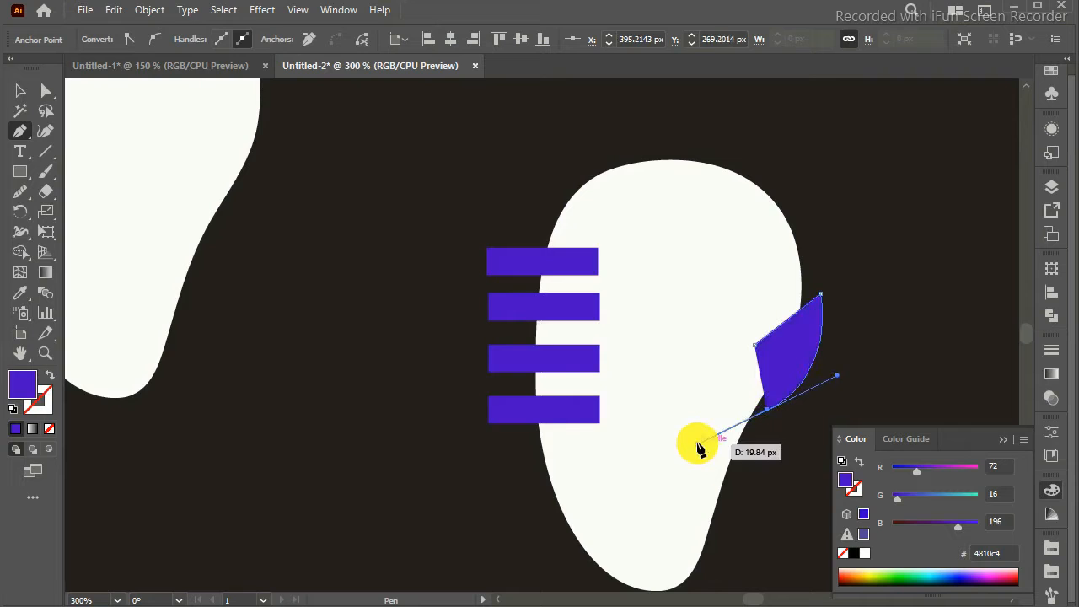
click(48, 377)
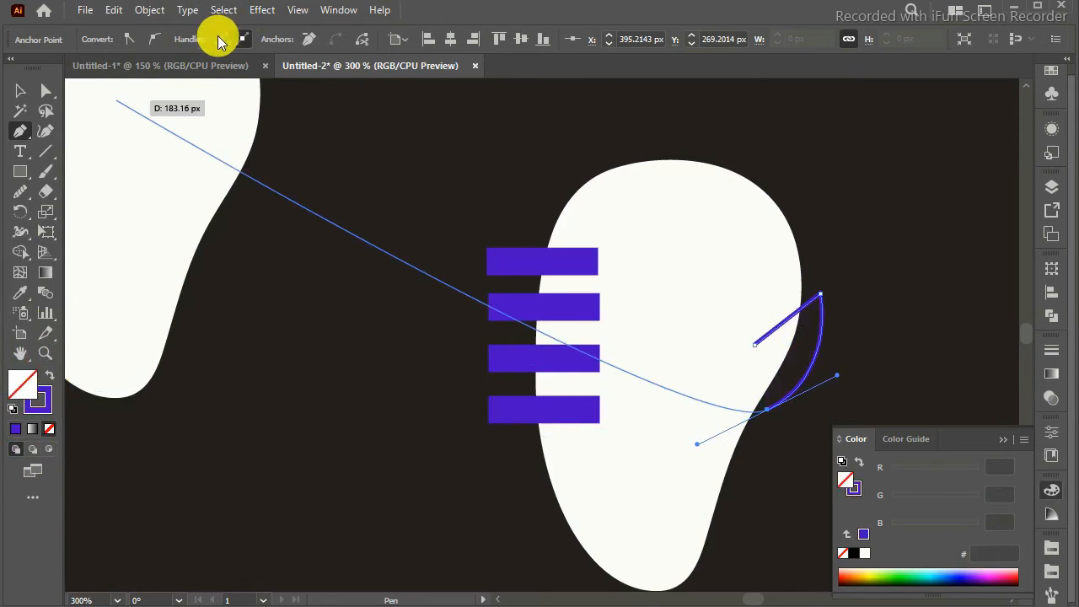
key(Return)
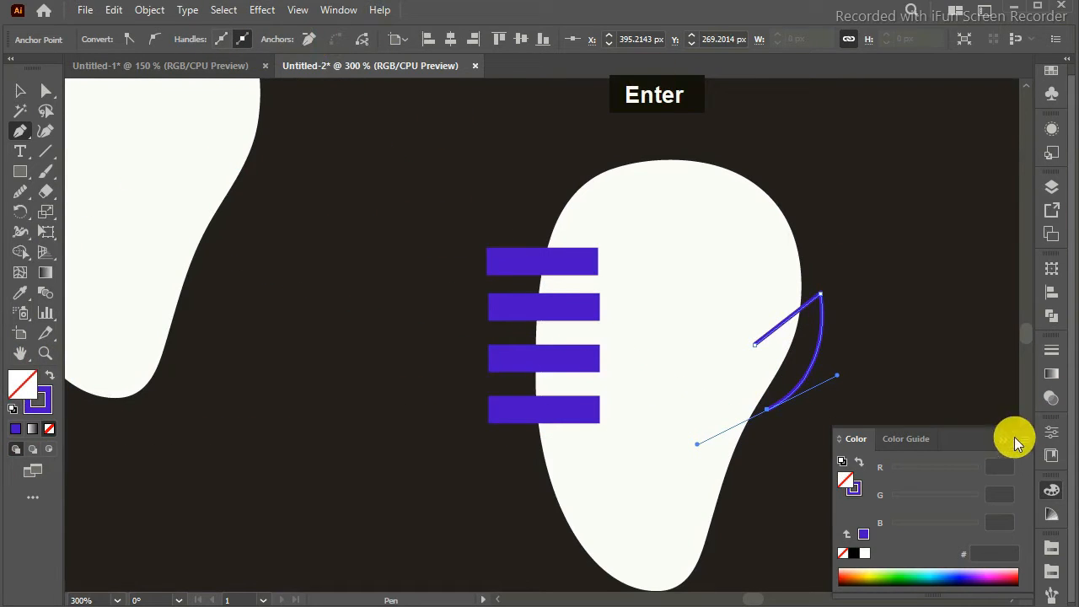
Set the hook path's stroke weight to 4 pt.
click(1045, 434)
click(947, 283)
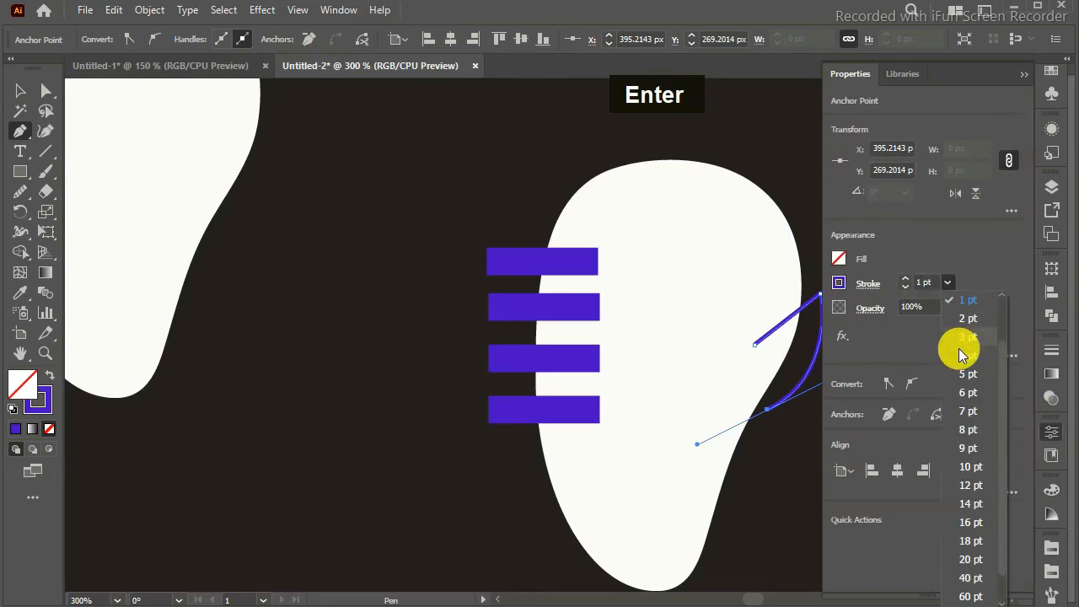
click(962, 375)
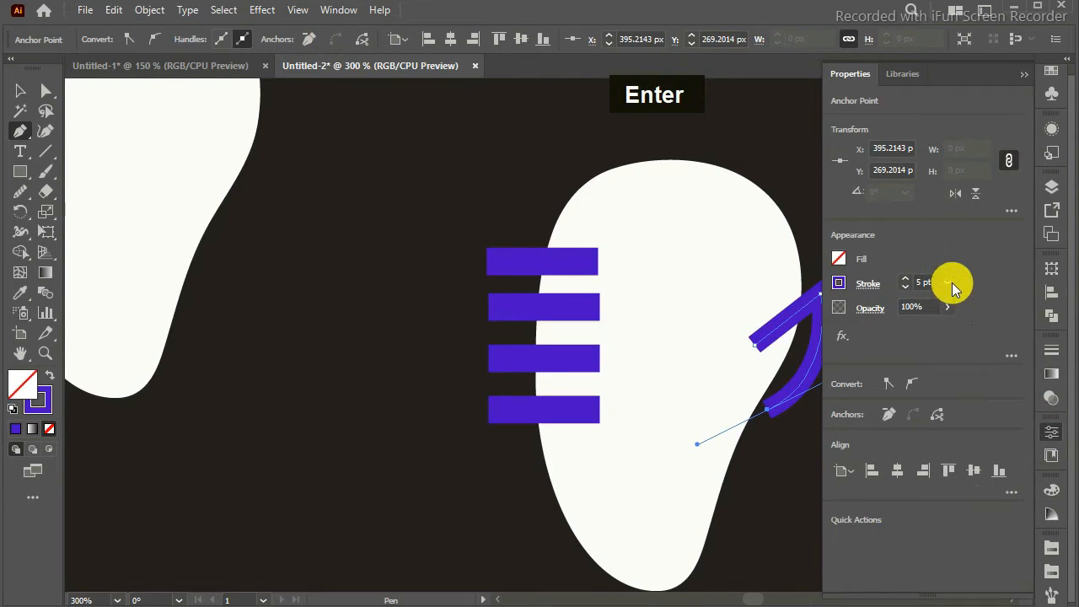
click(947, 283)
click(964, 337)
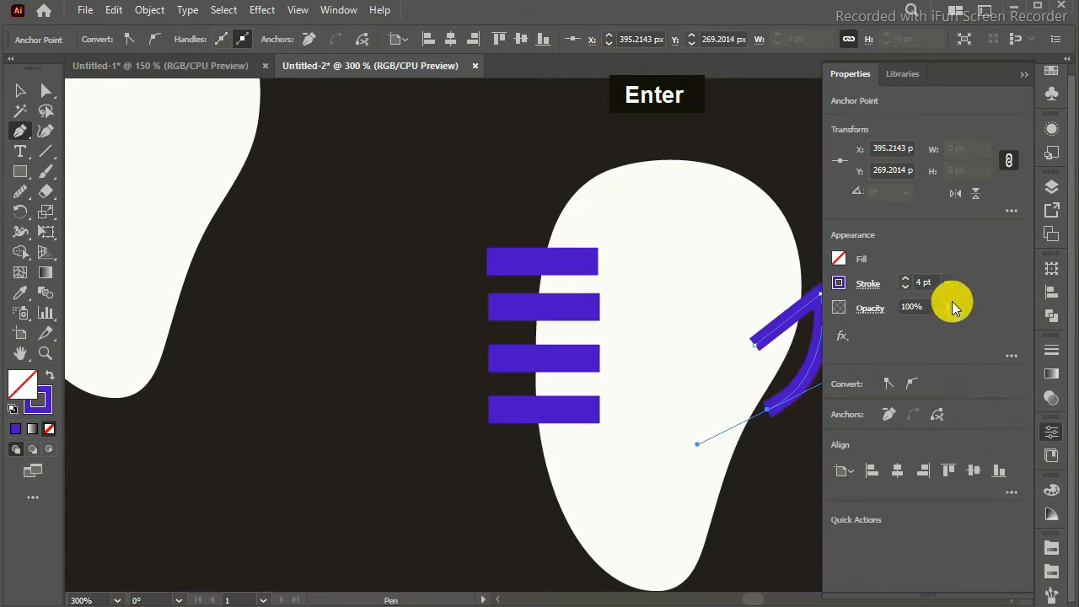
Apply the lens-shaped width profile to the hook path's stroke so both ends taper, and deselect it.
double_click(870, 286)
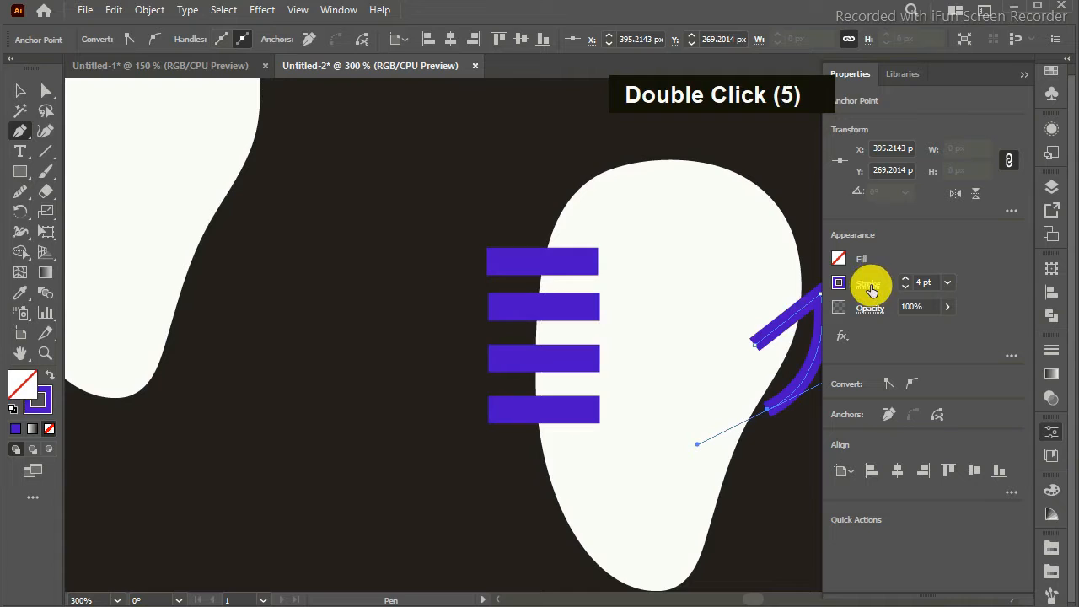
click(871, 287)
click(871, 288)
click(872, 287)
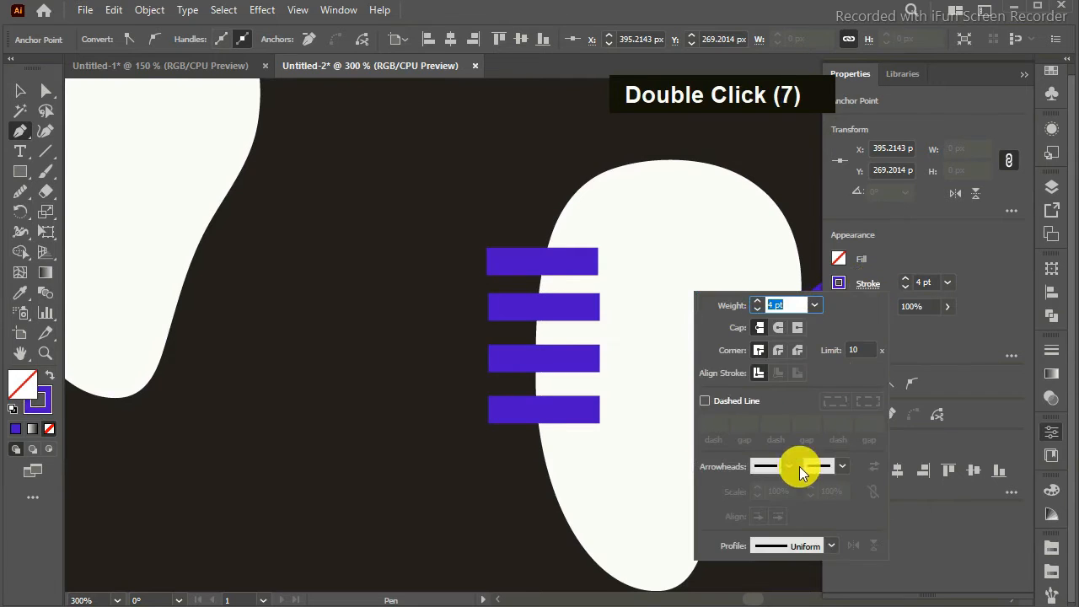
click(801, 539)
click(801, 378)
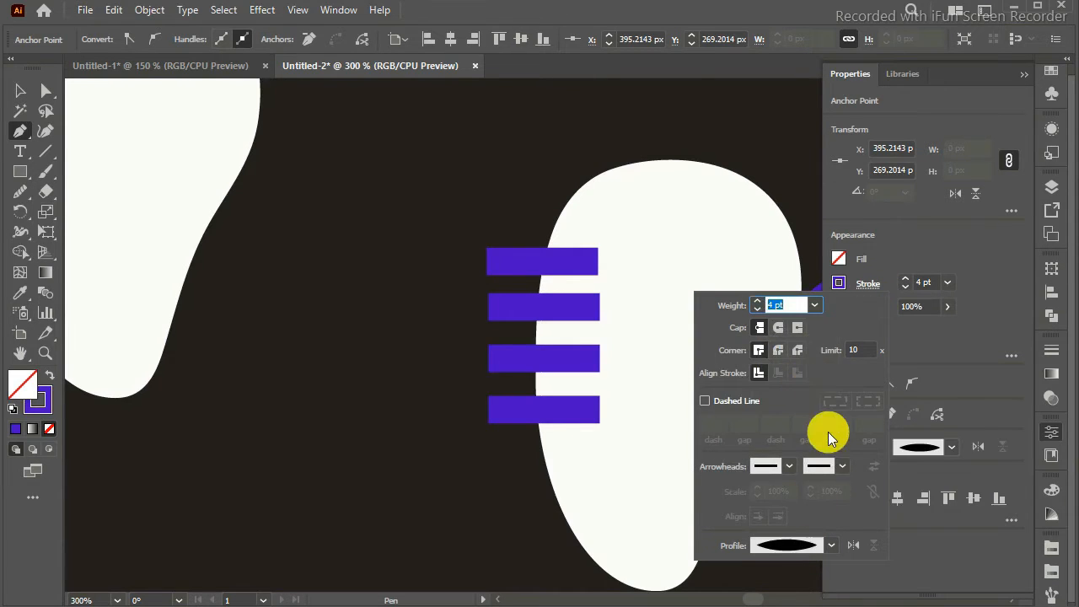
key(Return)
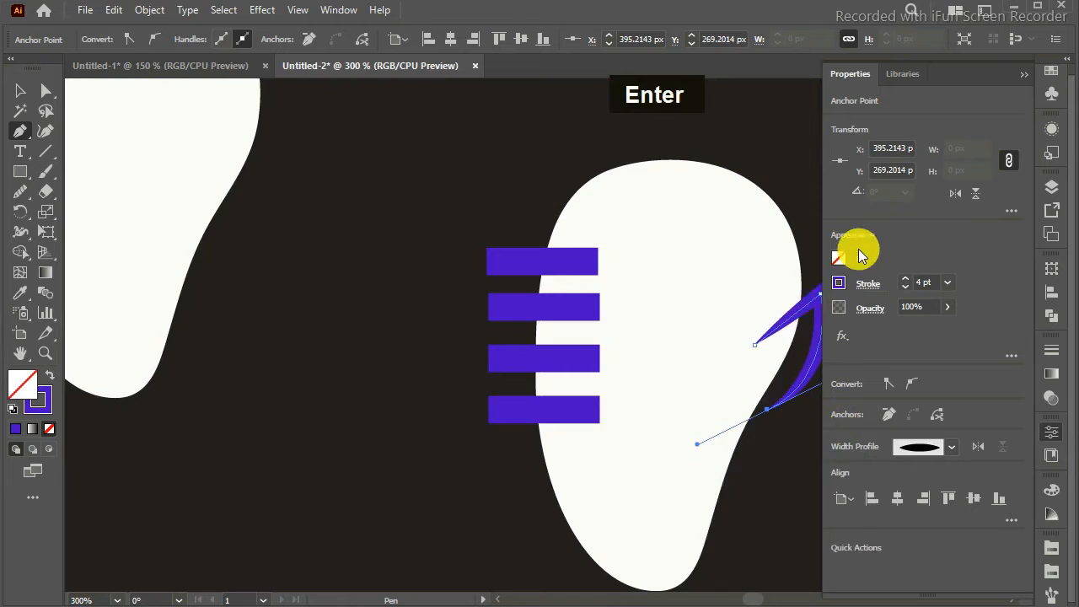
click(20, 90)
click(378, 264)
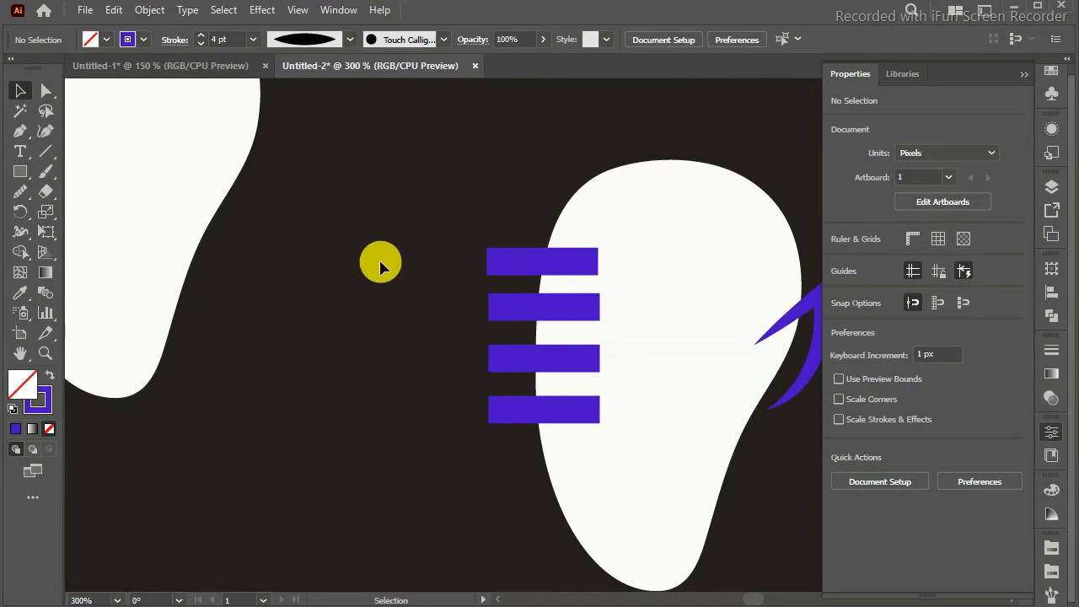
click(1024, 74)
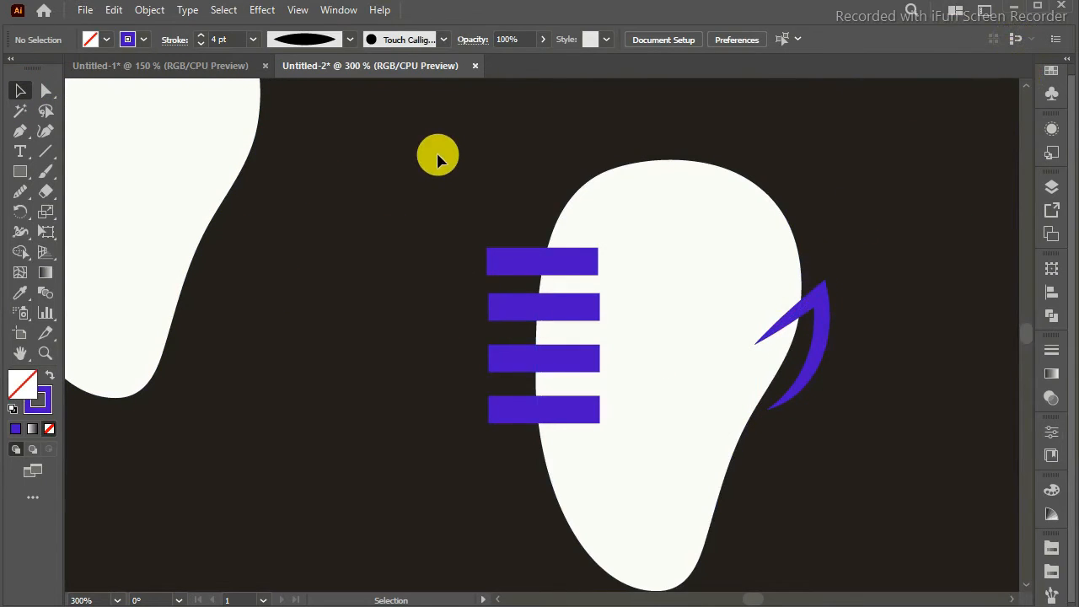
Expand the appearance of the central white shape, the four bars and the hook path, and clear the selection.
drag(436, 155, 856, 536)
click(166, 10)
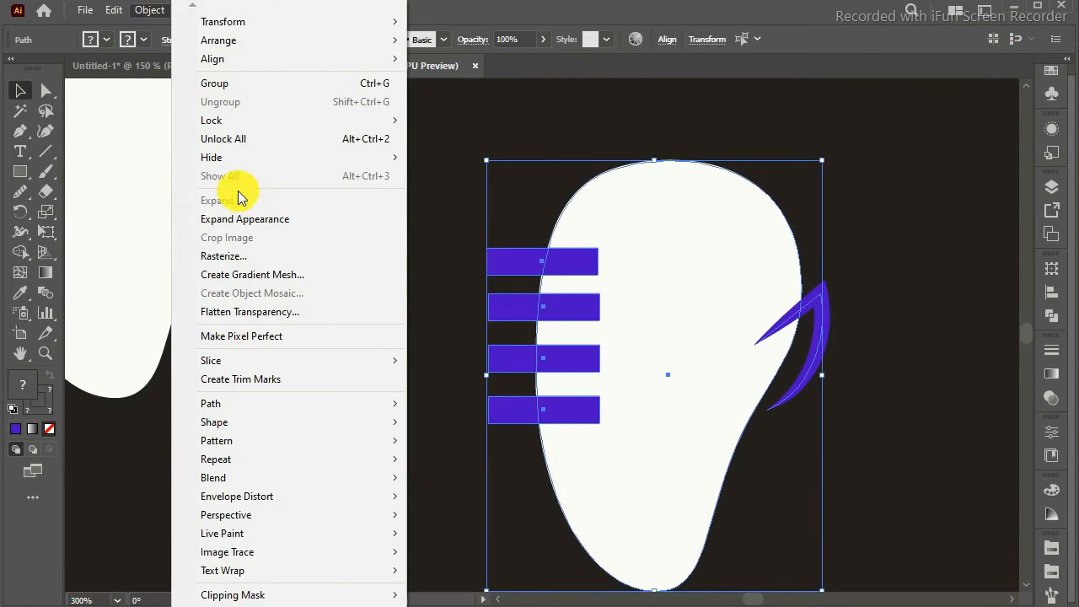
click(241, 218)
click(855, 229)
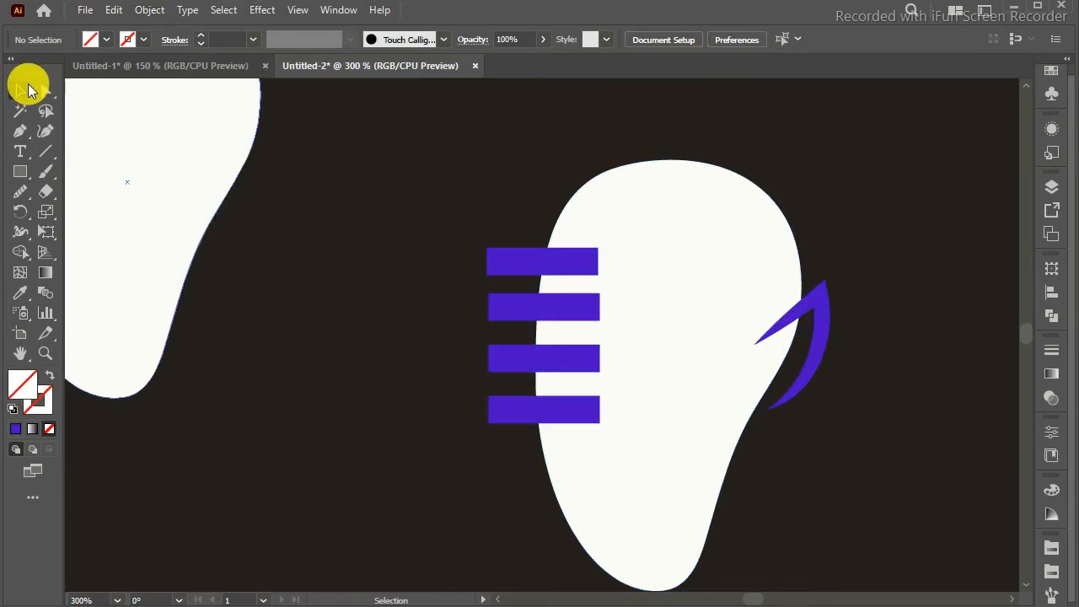
Shorten the central white shape slightly from its lower edge, keeping its width and top position.
click(665, 590)
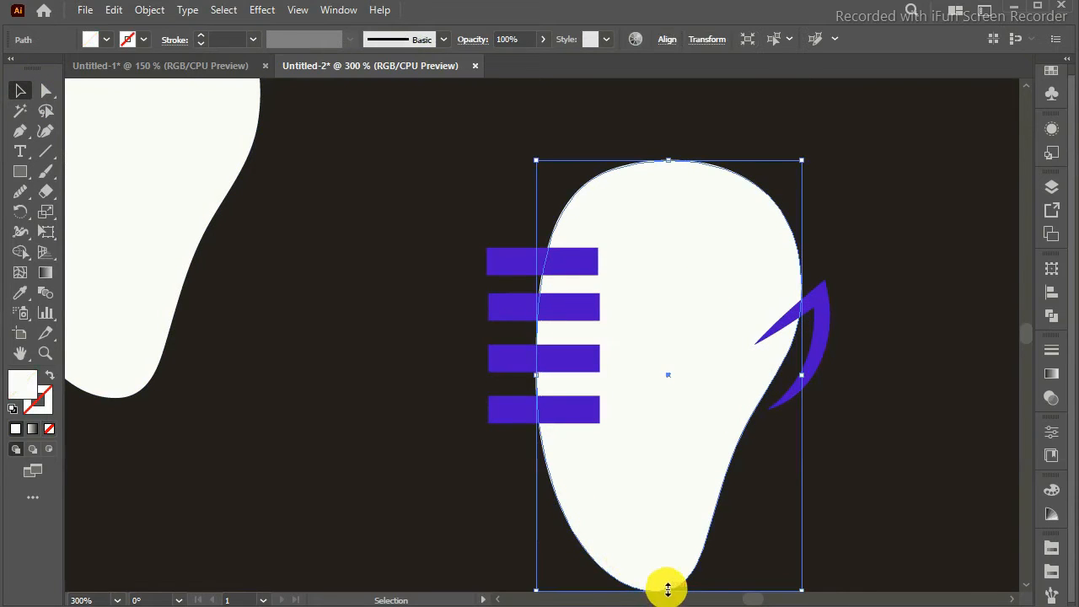
drag(668, 590, 663, 560)
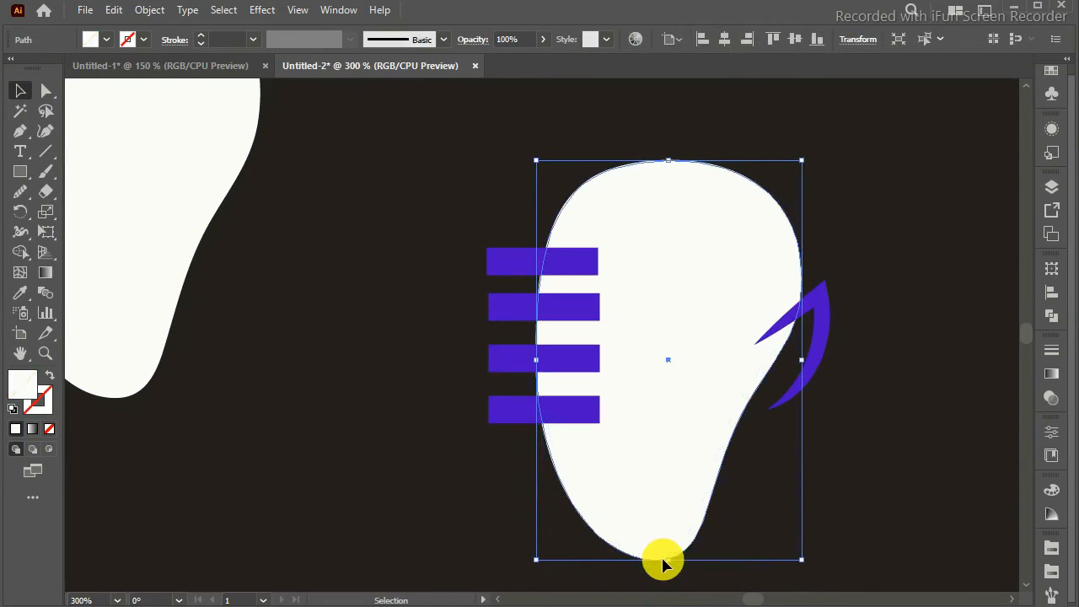
click(900, 385)
Nudge the purple hook shape slightly left and down against the white shape's right edge, and deselect it.
click(825, 312)
key(Left)
key(Down)
key(Down)
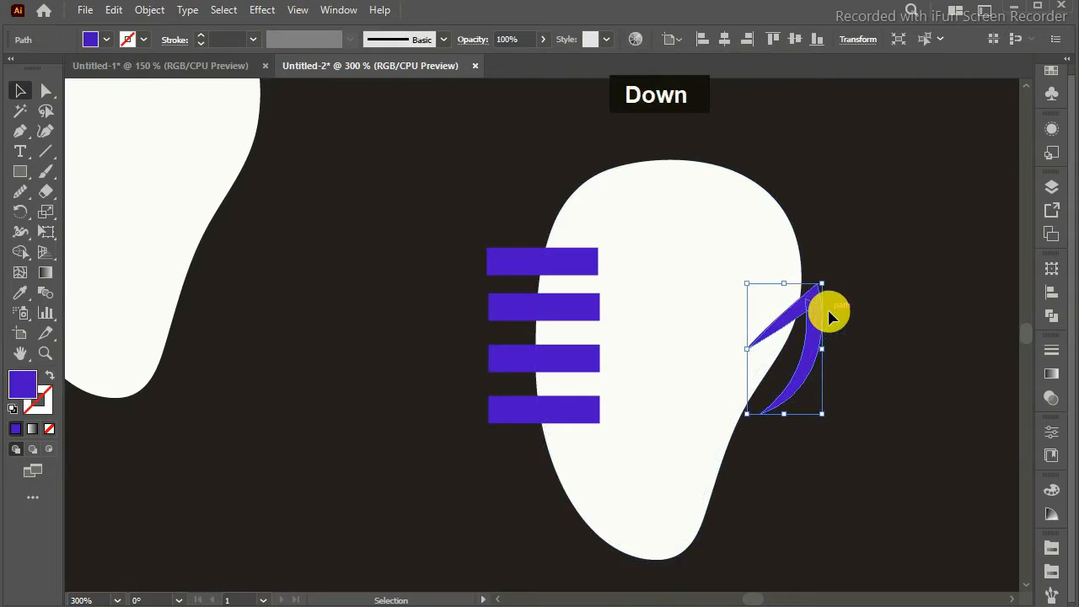
click(853, 300)
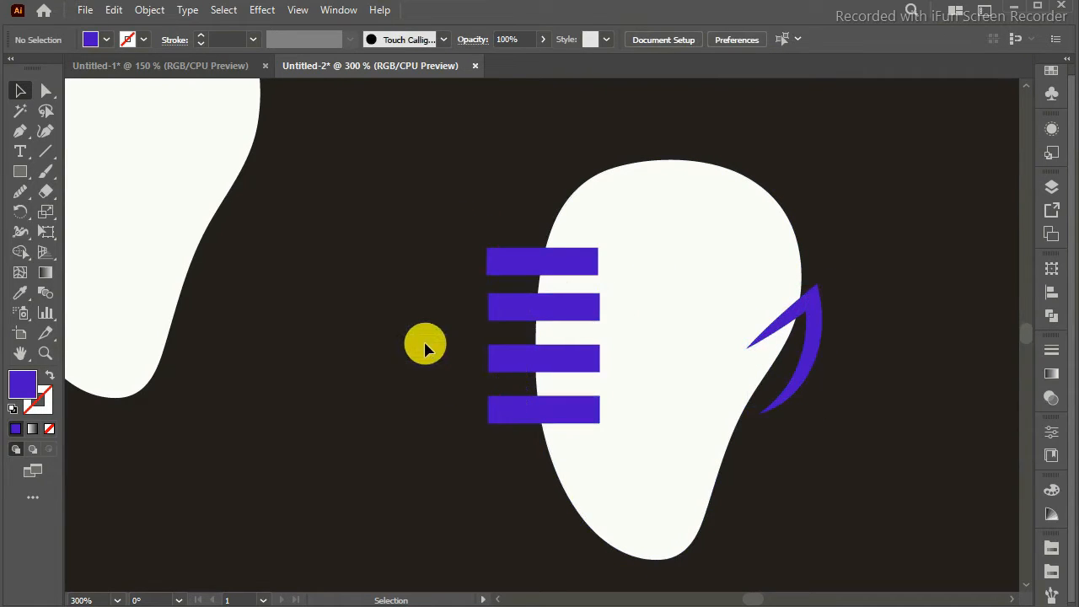
Undo the last three changes.
key(ctrl+z)
key(ctrl+z)
key(ctrl+z)
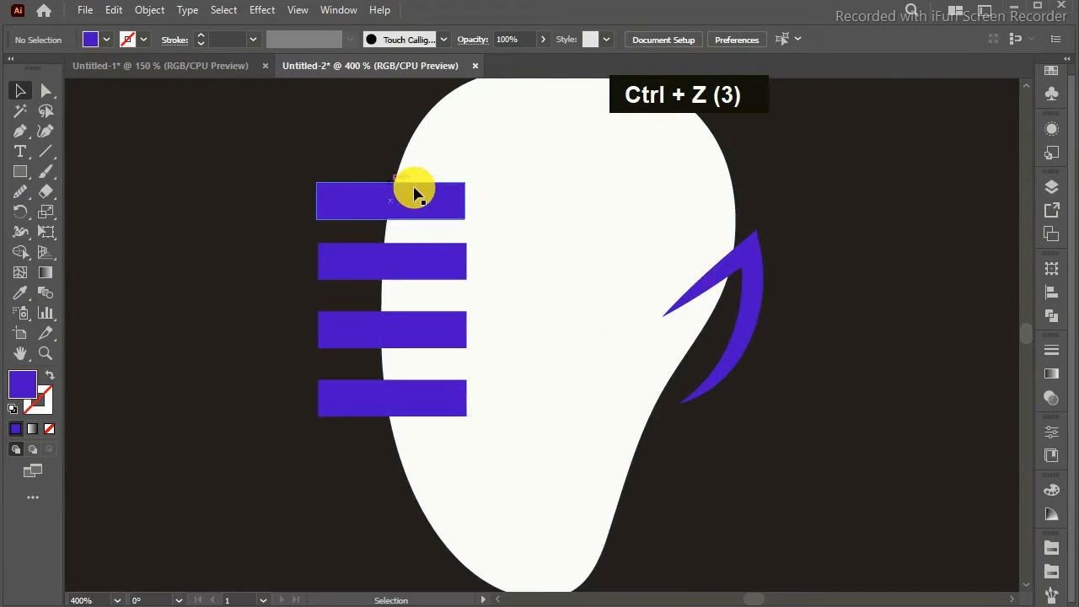
click(362, 202)
shift+click(361, 258)
shift+click(364, 325)
shift+click(362, 397)
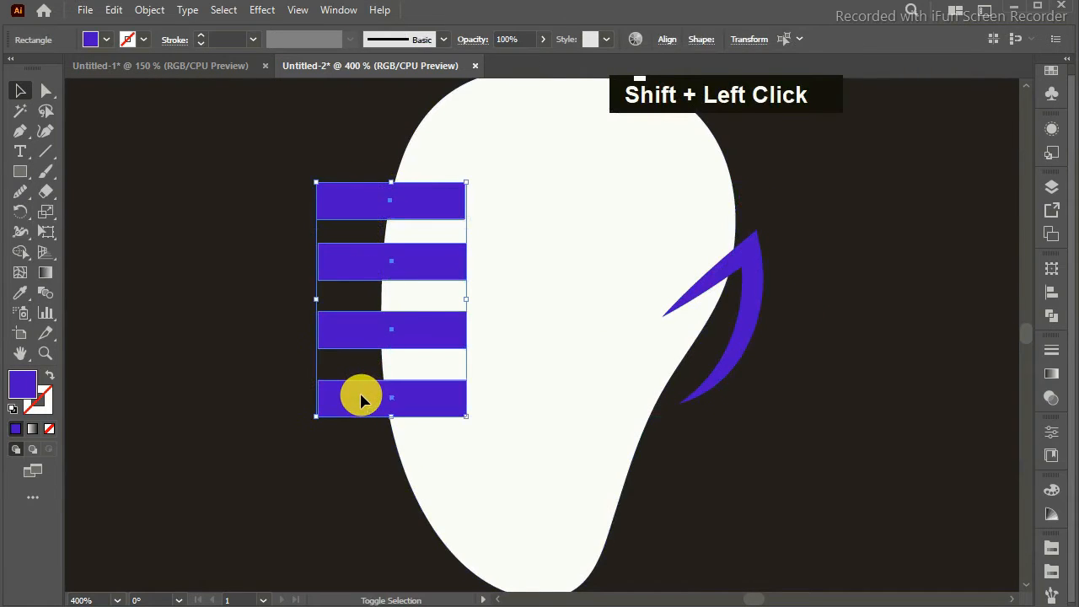
click(217, 126)
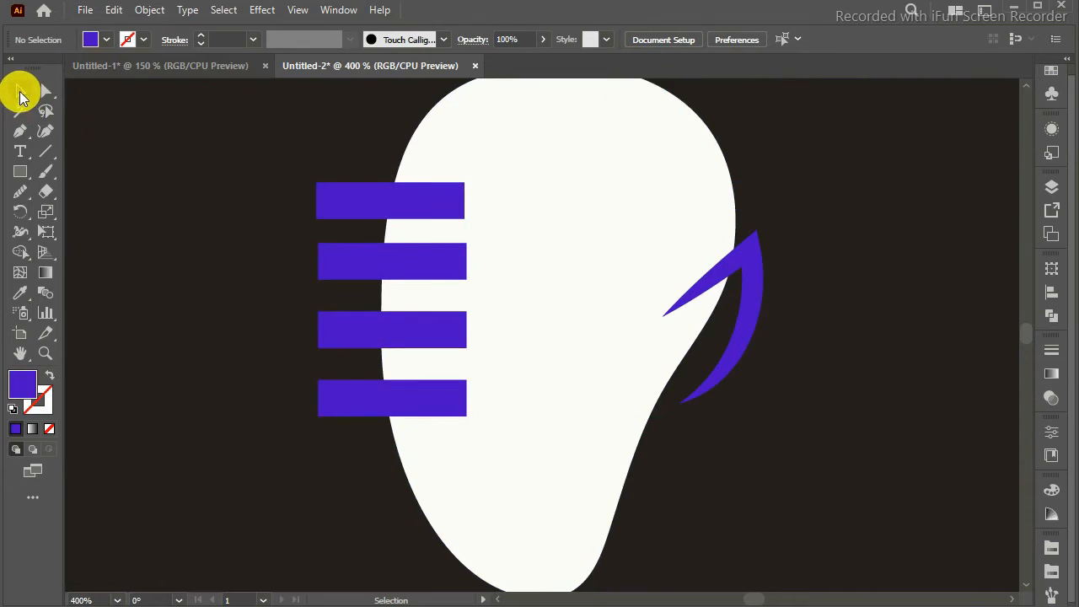
Round the right-end corners of all four purple bars to a radius of about 3.5 px and deselect them.
click(44, 90)
click(450, 189)
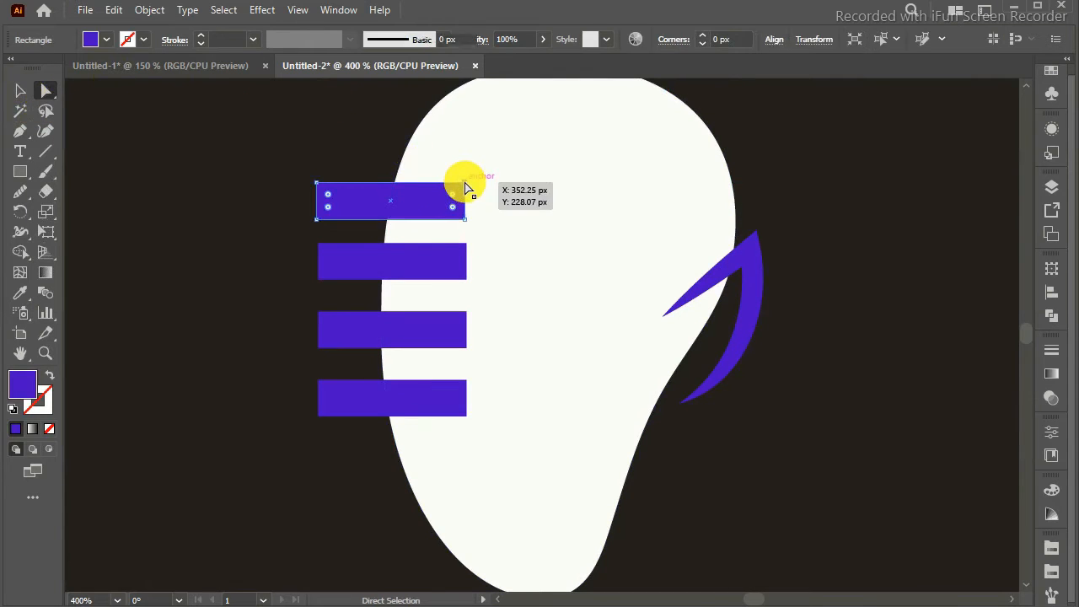
shift+click(465, 221)
shift+click(465, 243)
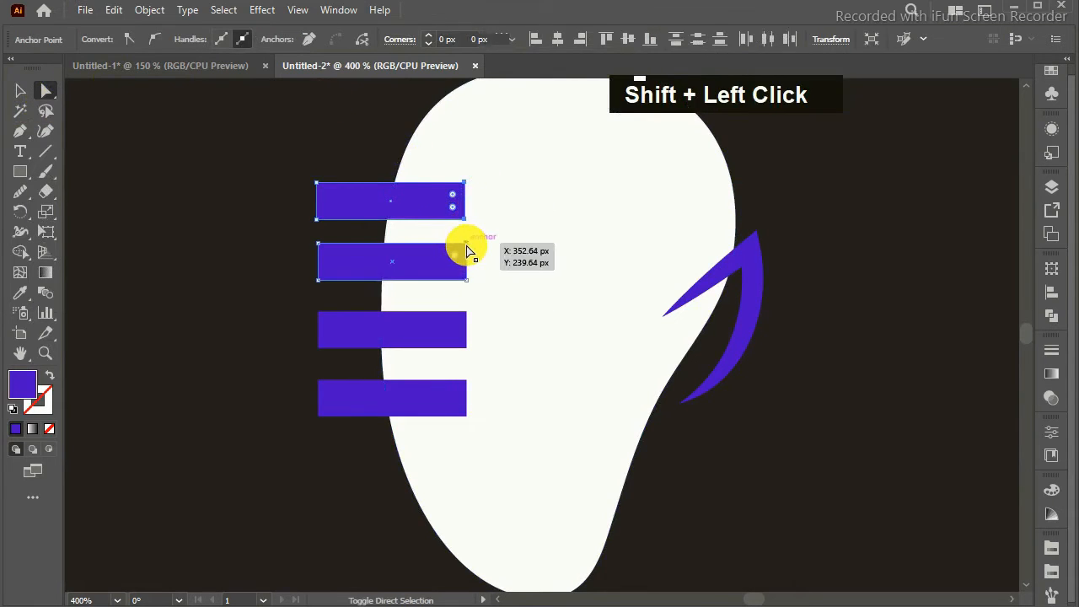
shift+click(469, 312)
shift+click(464, 348)
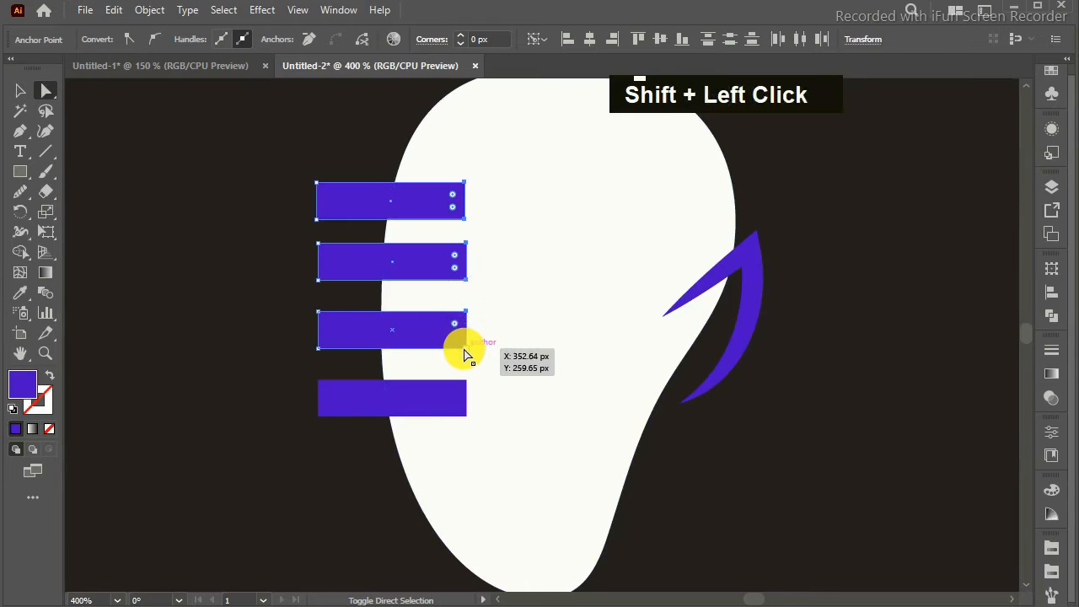
shift+click(464, 408)
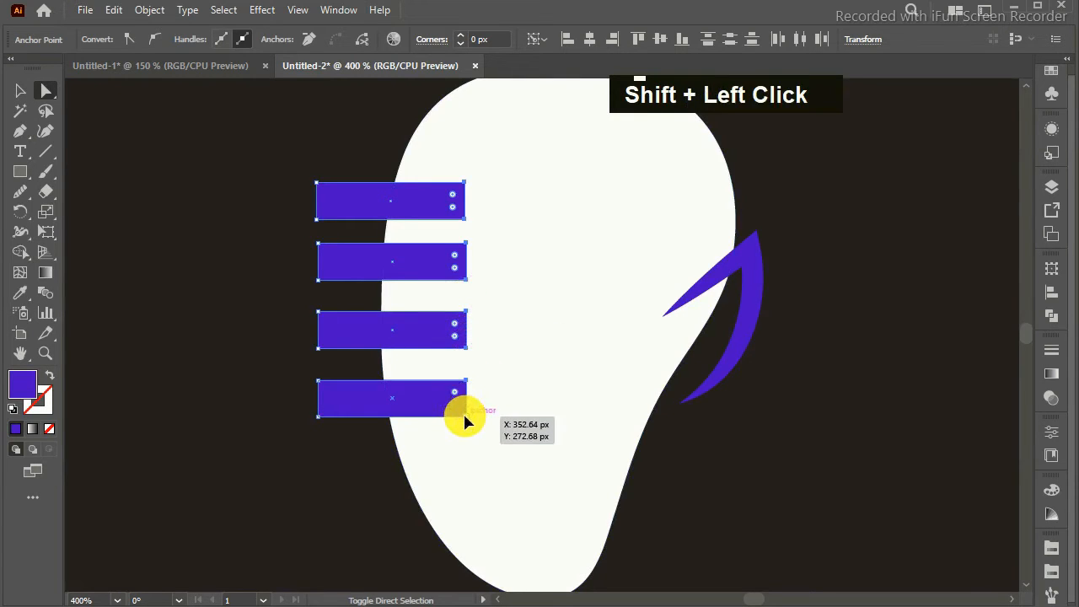
drag(455, 408, 389, 396)
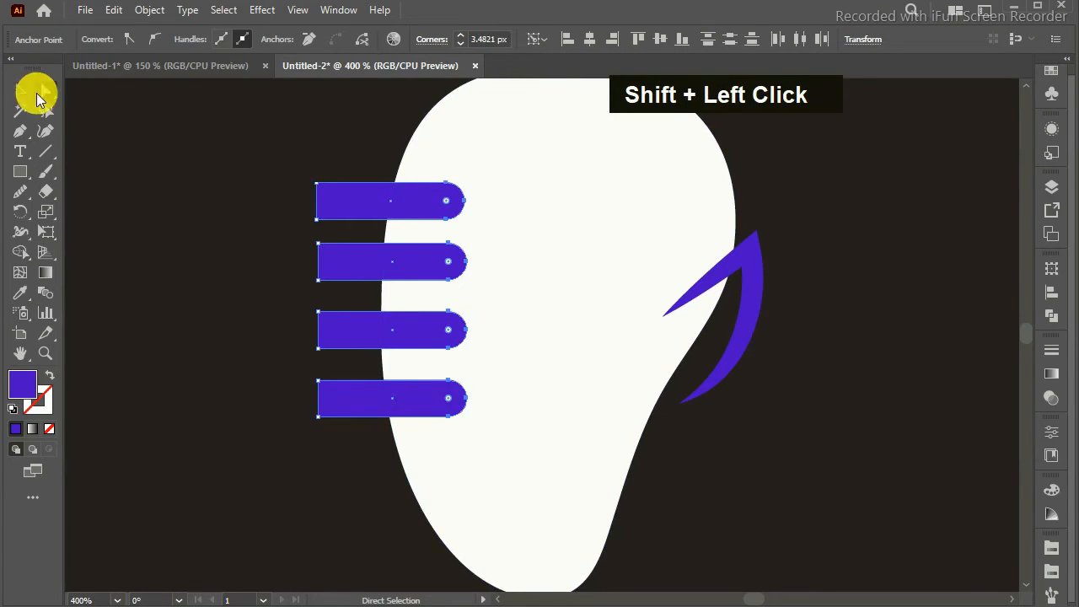
click(19, 91)
click(289, 145)
click(368, 209)
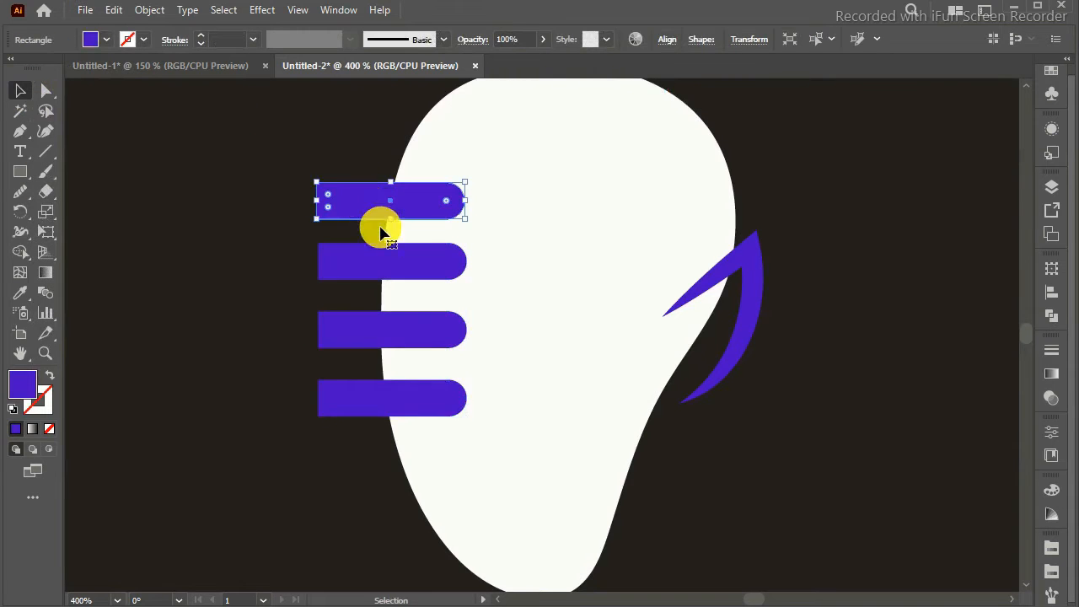
shift+click(386, 268)
shift+click(386, 331)
shift+click(389, 408)
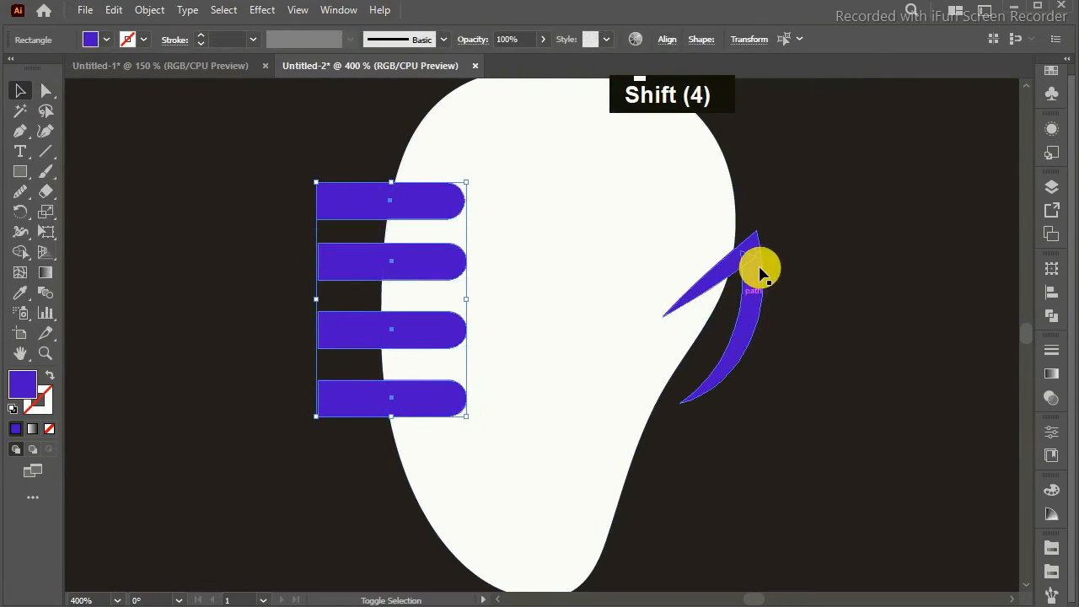
shift+click(758, 271)
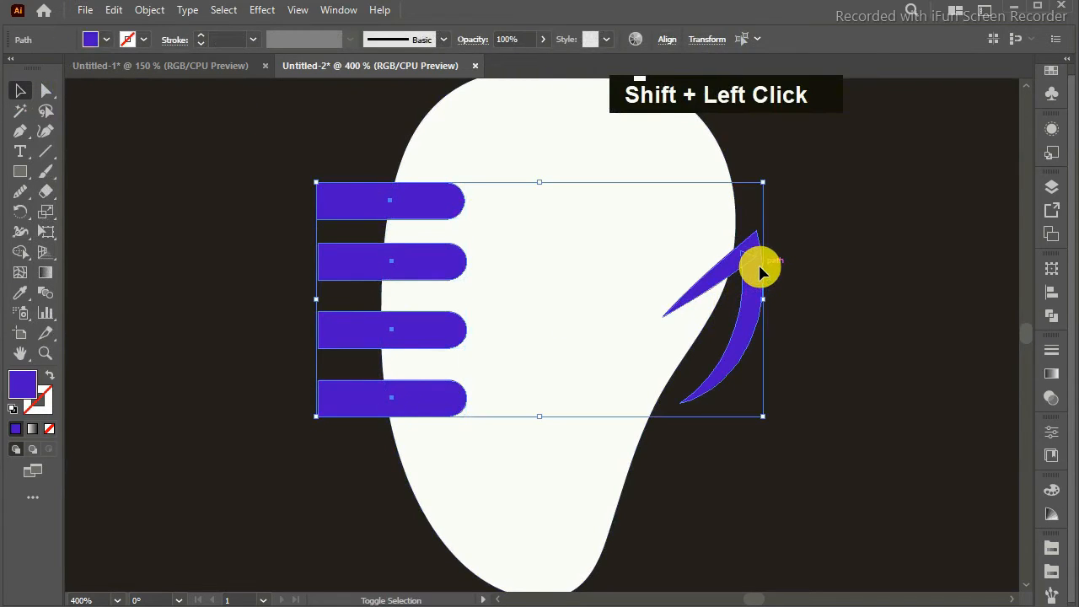
click(263, 152)
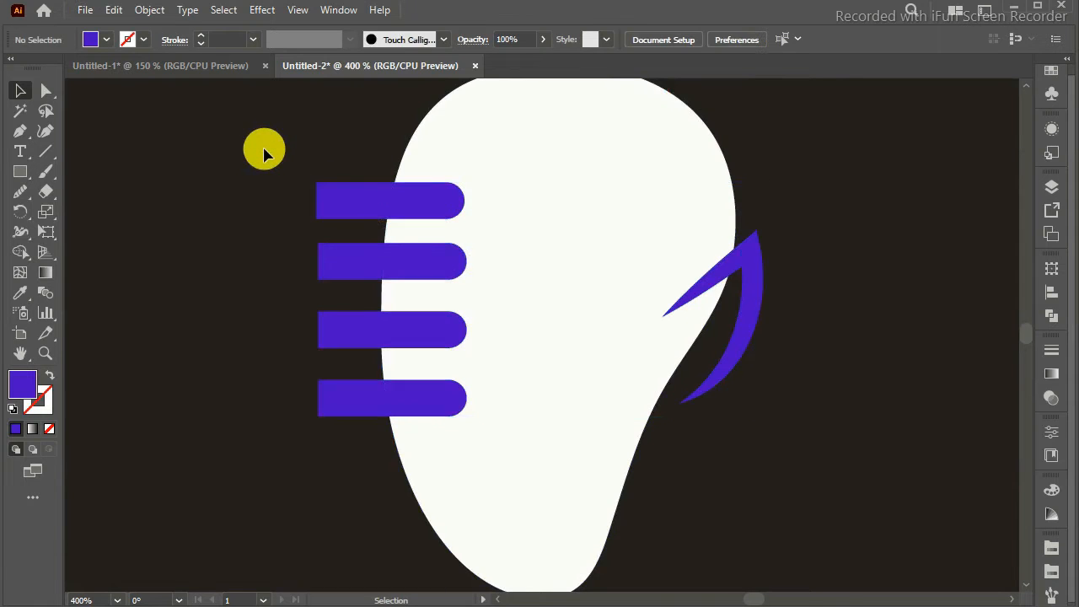
drag(265, 121, 862, 450)
click(149, 10)
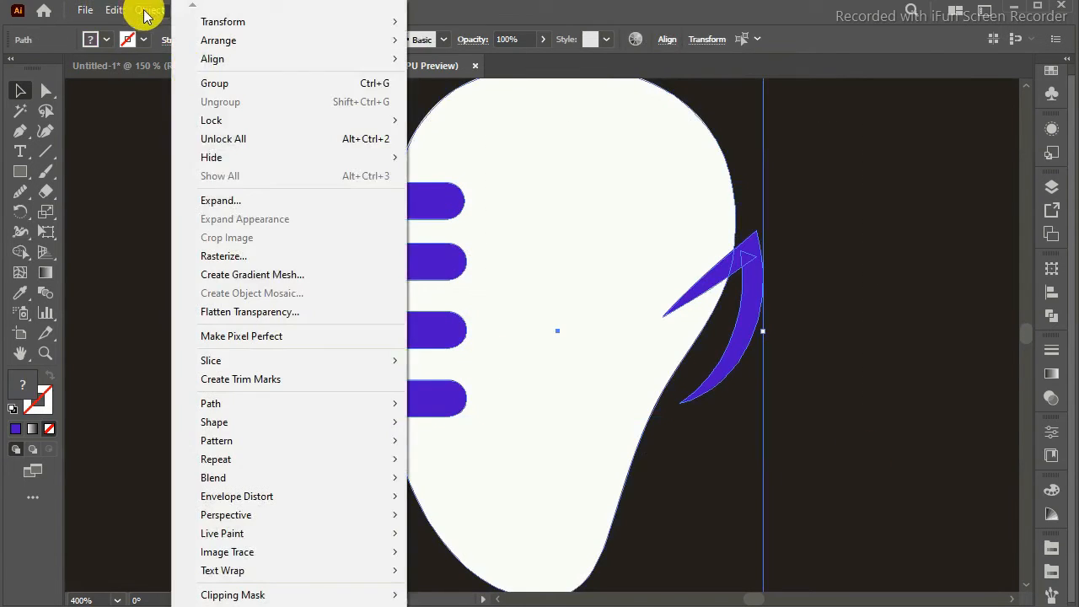
click(227, 201)
click(193, 141)
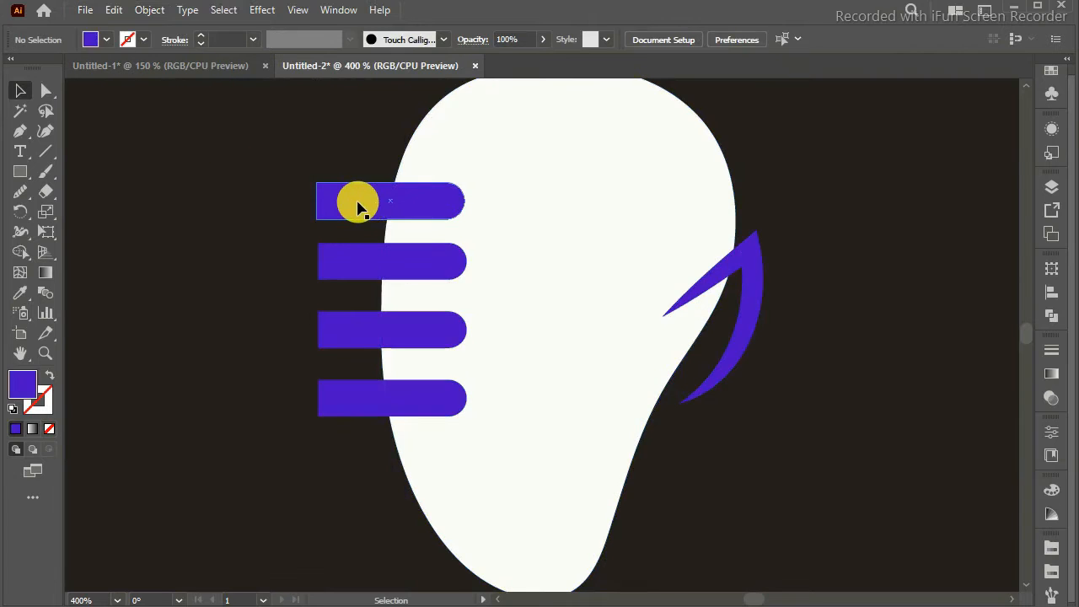
Offset the paths of the four purple bars and the hook by 2 px with miter joins and a miter limit of 4.
click(357, 205)
shift+click(374, 255)
shift+click(364, 329)
shift+click(358, 384)
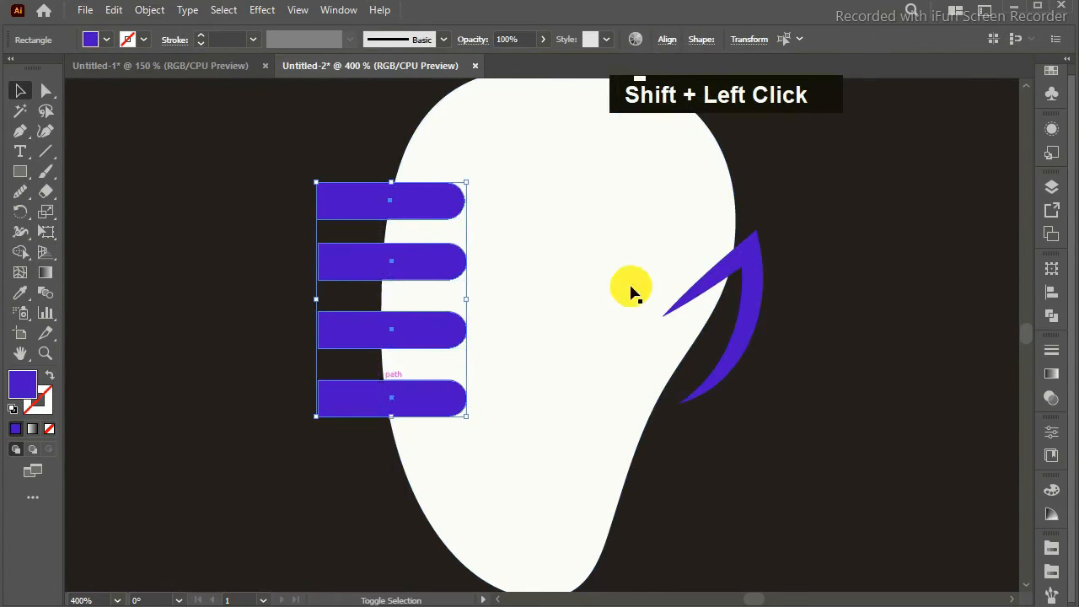
shift+click(754, 268)
click(145, 10)
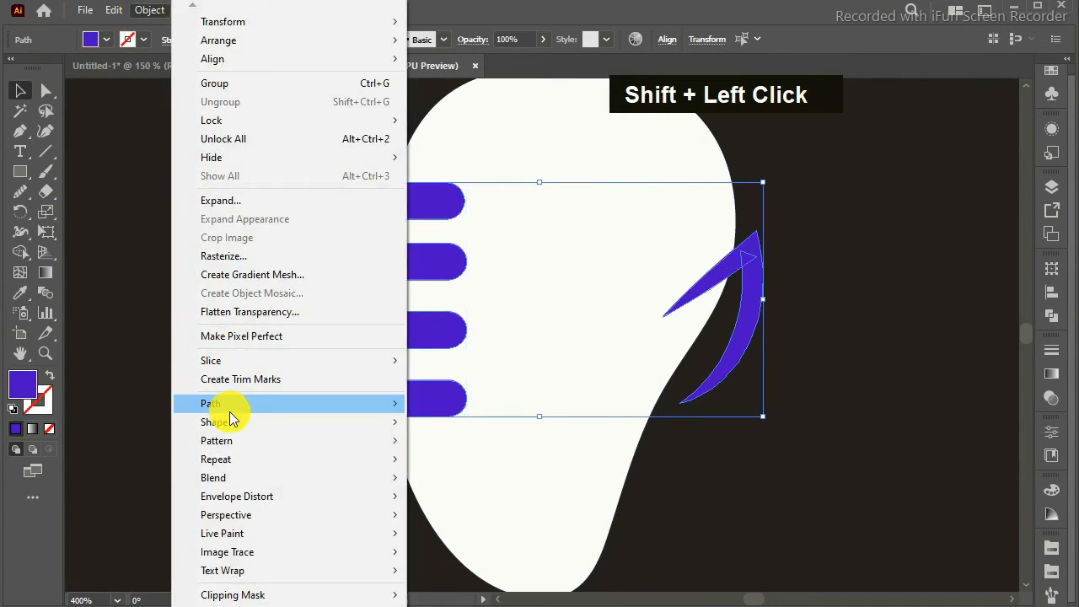
mouse_move(229, 404)
click(482, 462)
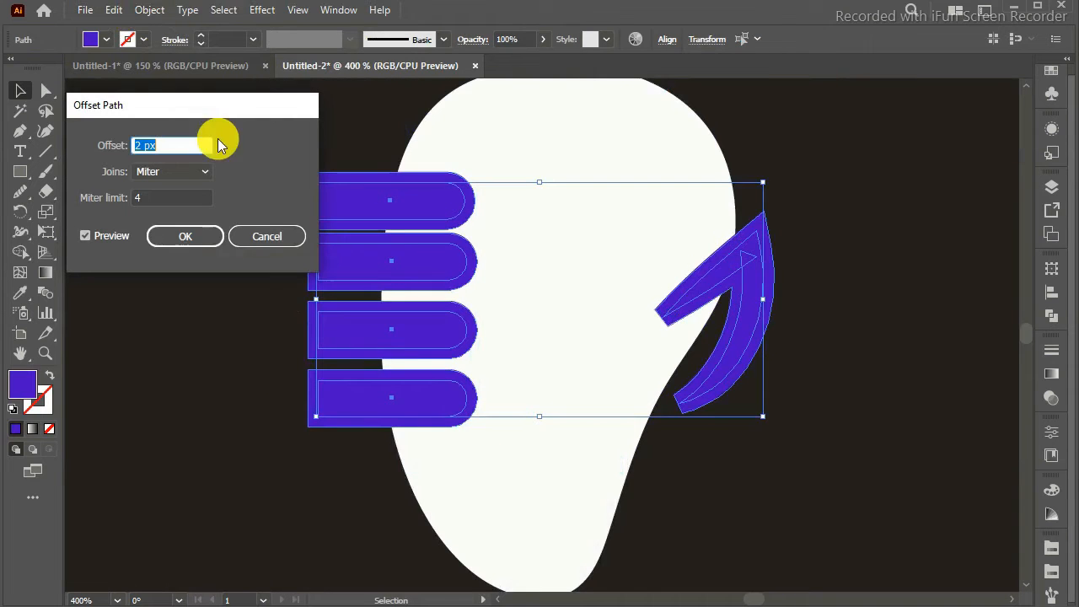
click(186, 236)
Fill the new offset shapes with the dark background colour using the Eyedropper, and deselect them.
click(20, 292)
click(105, 307)
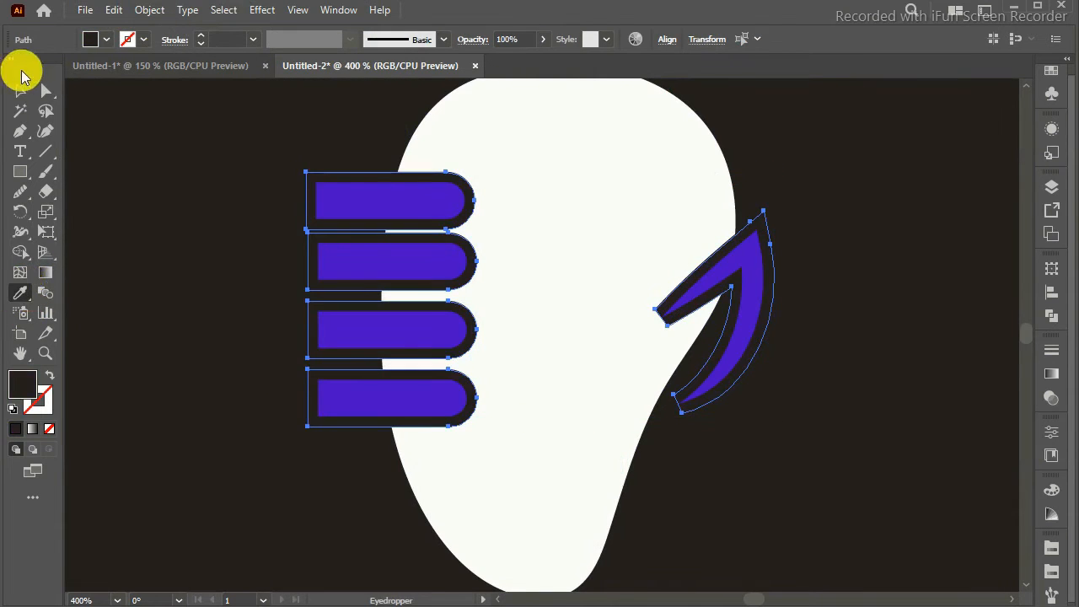
click(19, 90)
click(172, 224)
With Shape Builder, cut the four bars' dark offset bands out of the white shape and remove the bar parts beyond its left edge.
drag(206, 122, 831, 470)
click(21, 252)
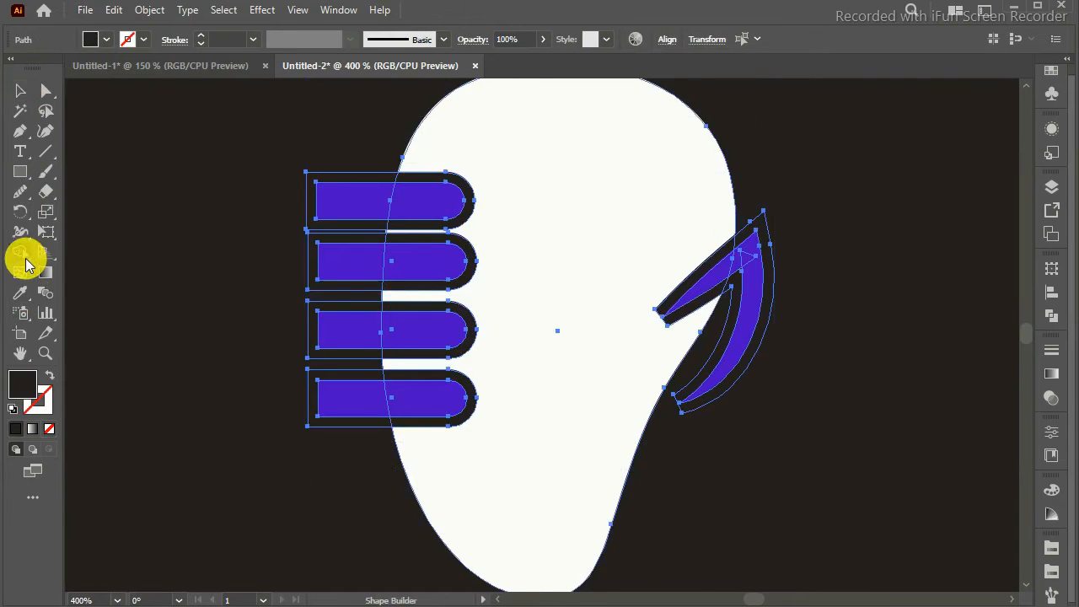
alt+click(403, 176)
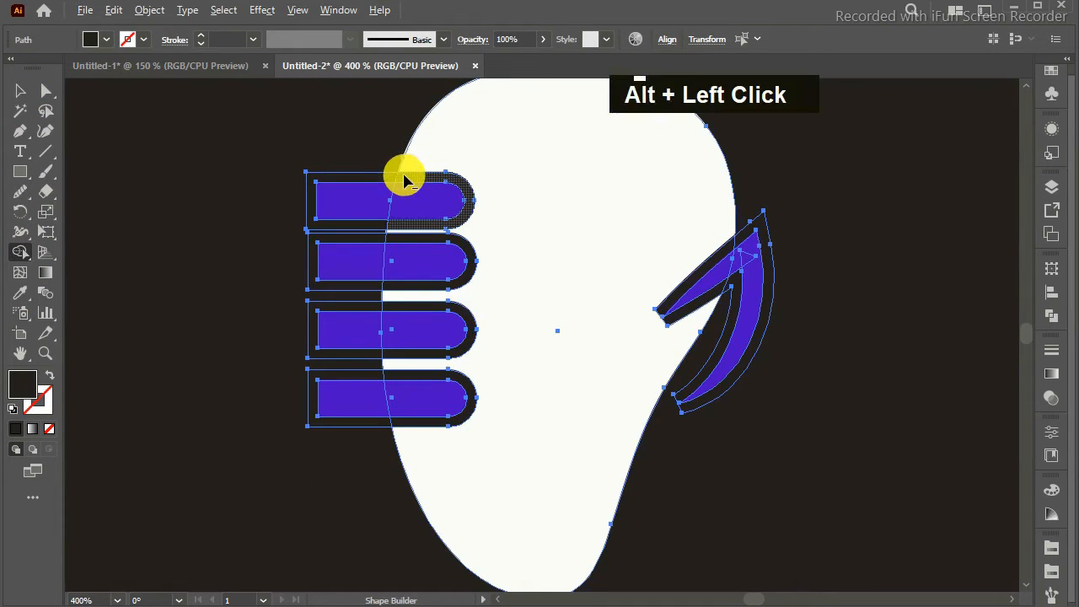
alt+click(284, 243)
key(ctrl+z)
alt+click(337, 249)
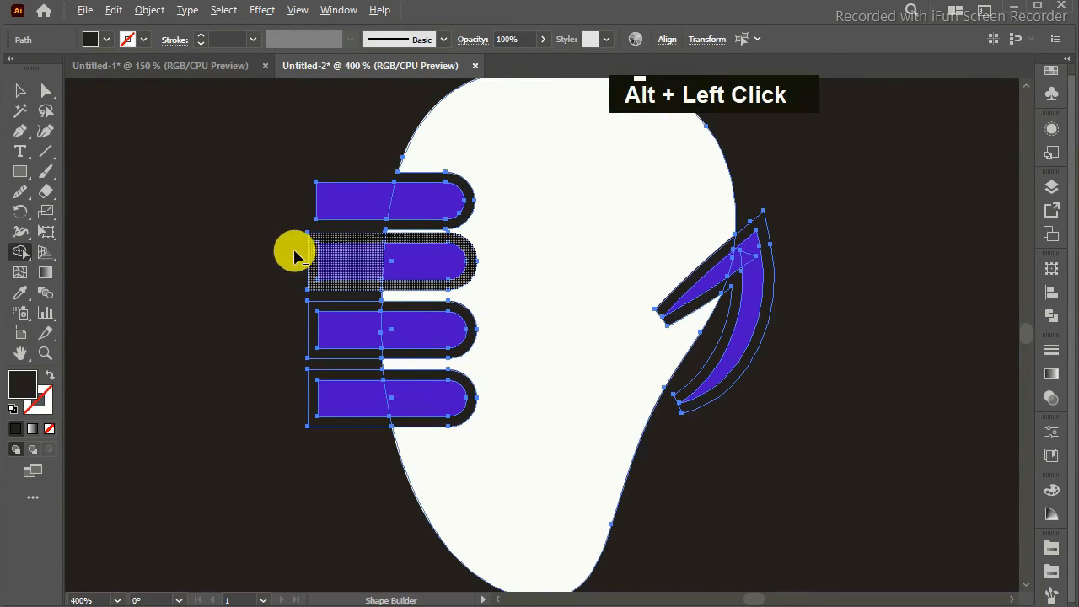
alt+click(375, 198)
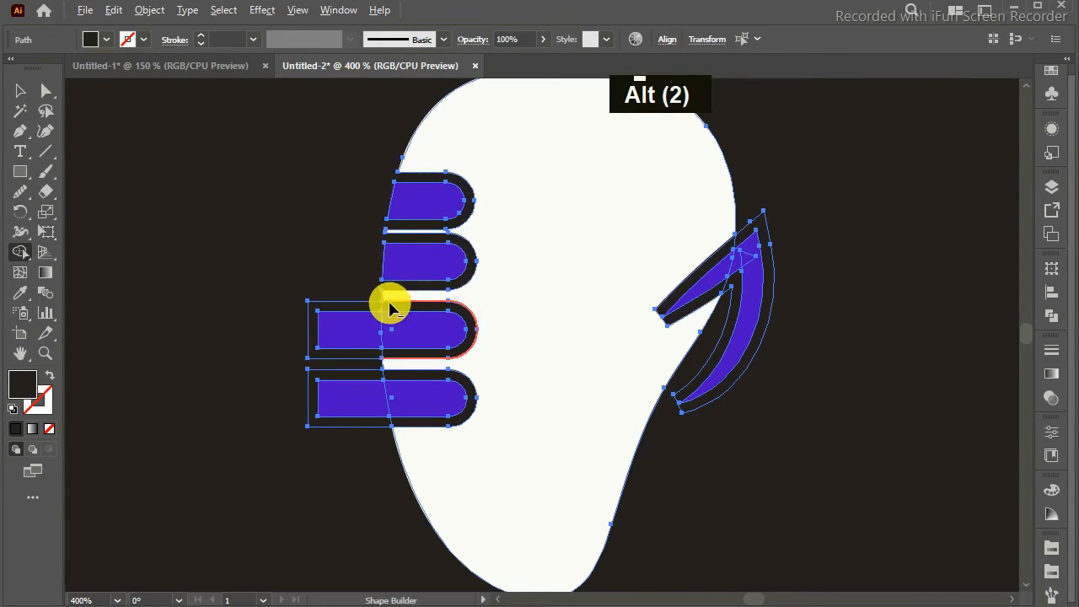
alt+click(315, 323)
alt+click(355, 384)
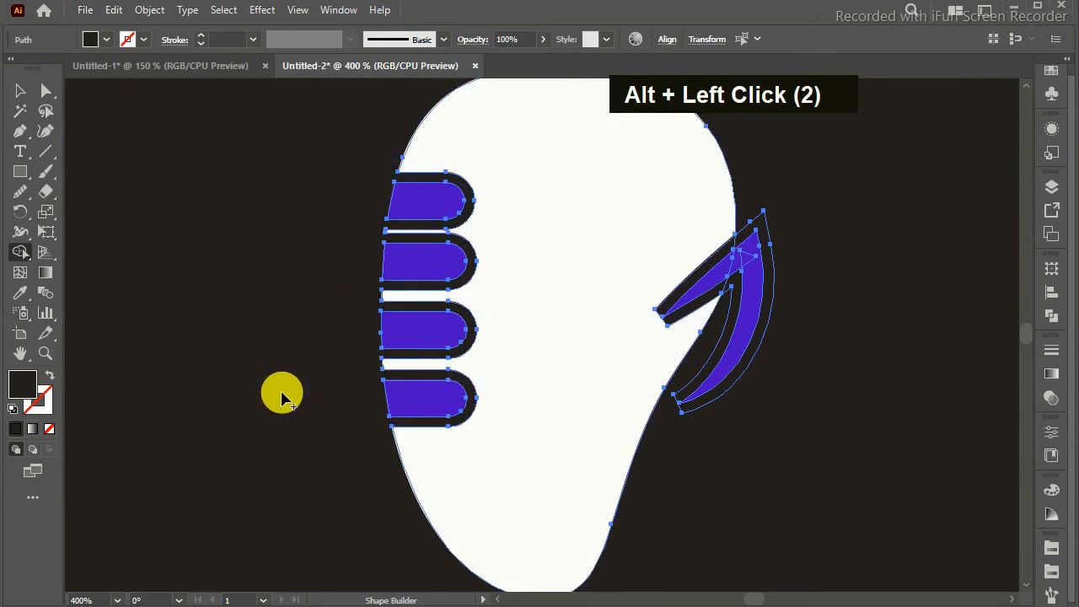
Remove the dark offset areas inside and outside the white shape around the purple hook with Shape Builder, and clear the selection.
alt+click(724, 255)
alt+click(770, 205)
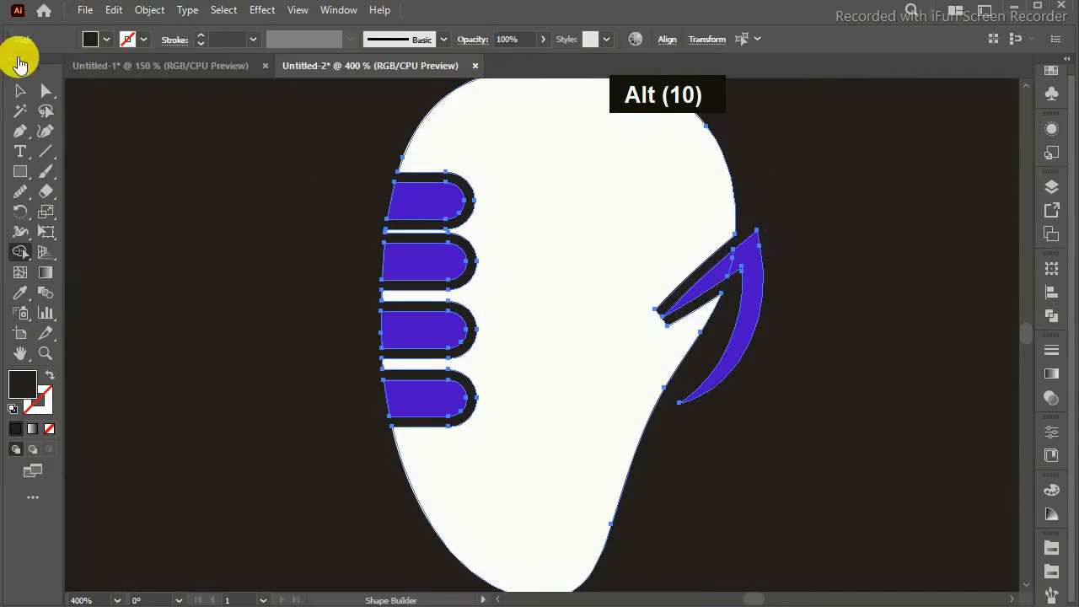
click(20, 90)
click(180, 243)
Round the blunt inner end of the white shape's notch beside the hook using the Smooth tool, and deselect the shape.
key(ctrl+minus)
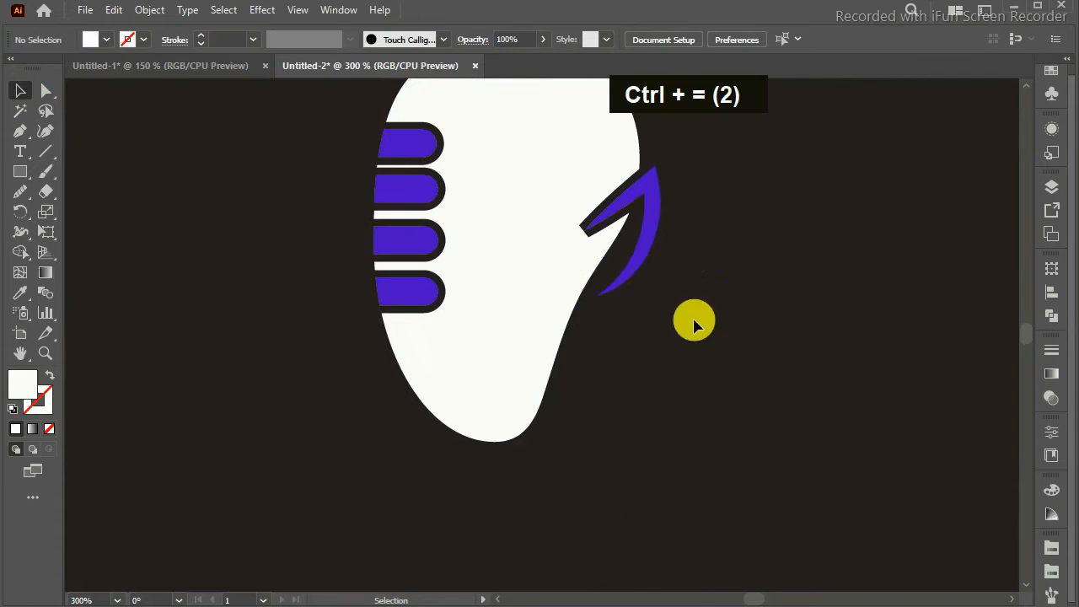
scroll(1022, 336, up, 3)
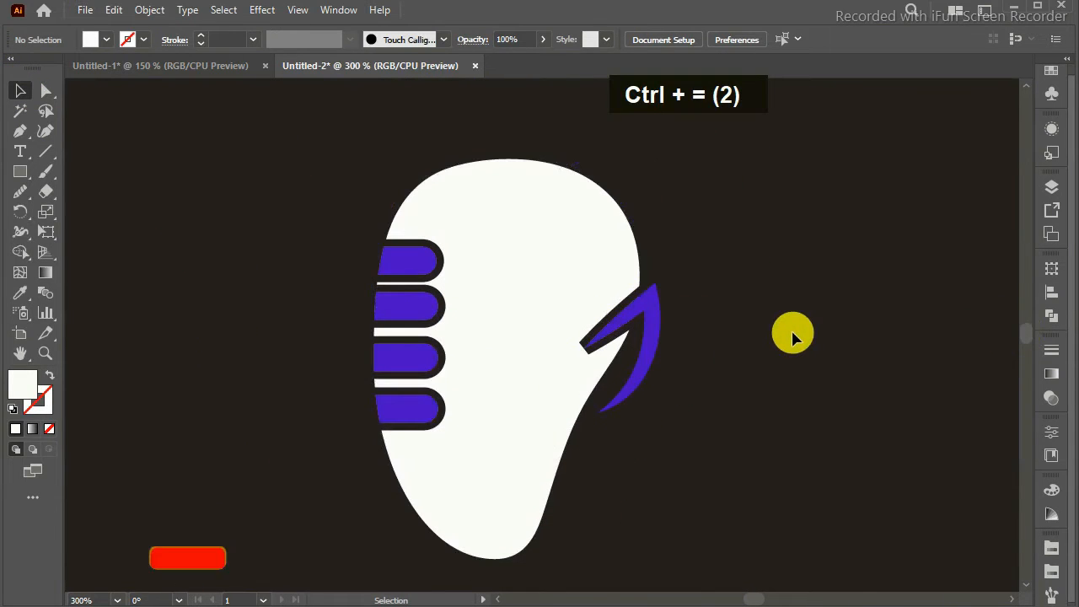
click(615, 286)
key(ctrl+equal)
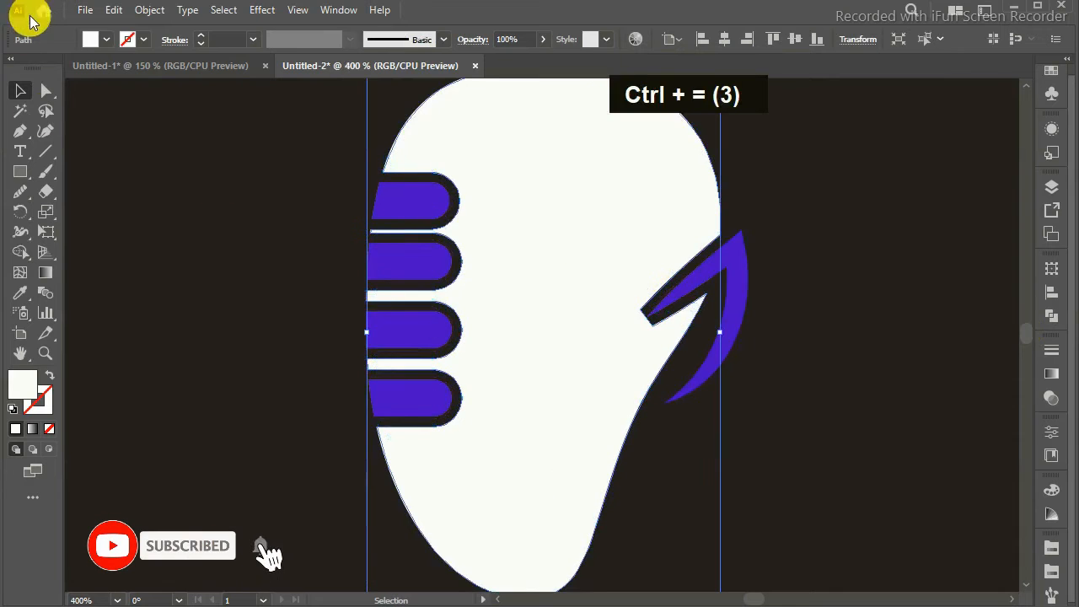
click(21, 191)
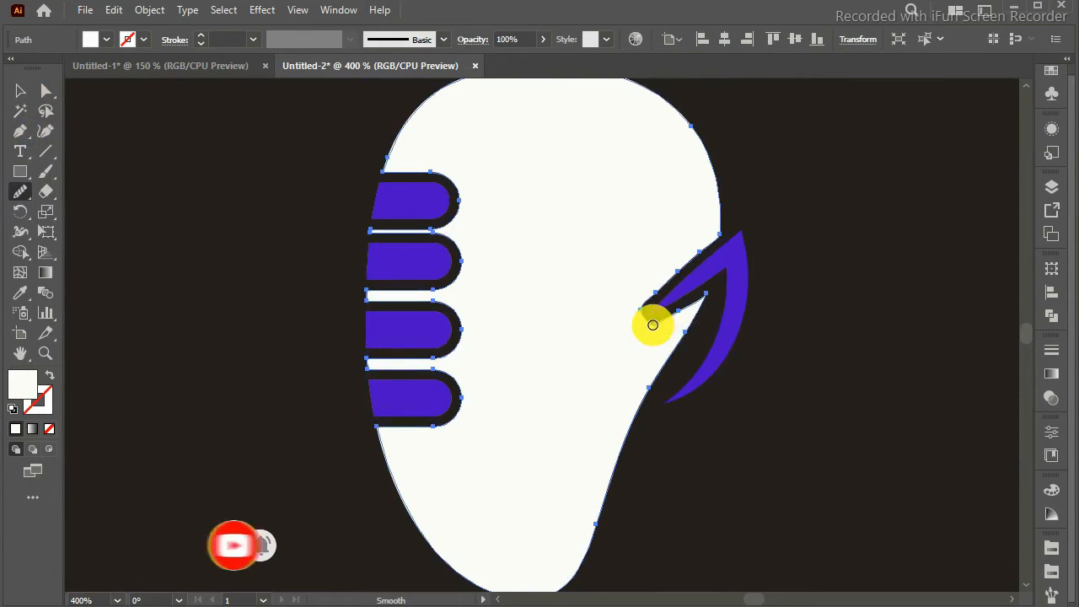
drag(629, 329, 706, 305)
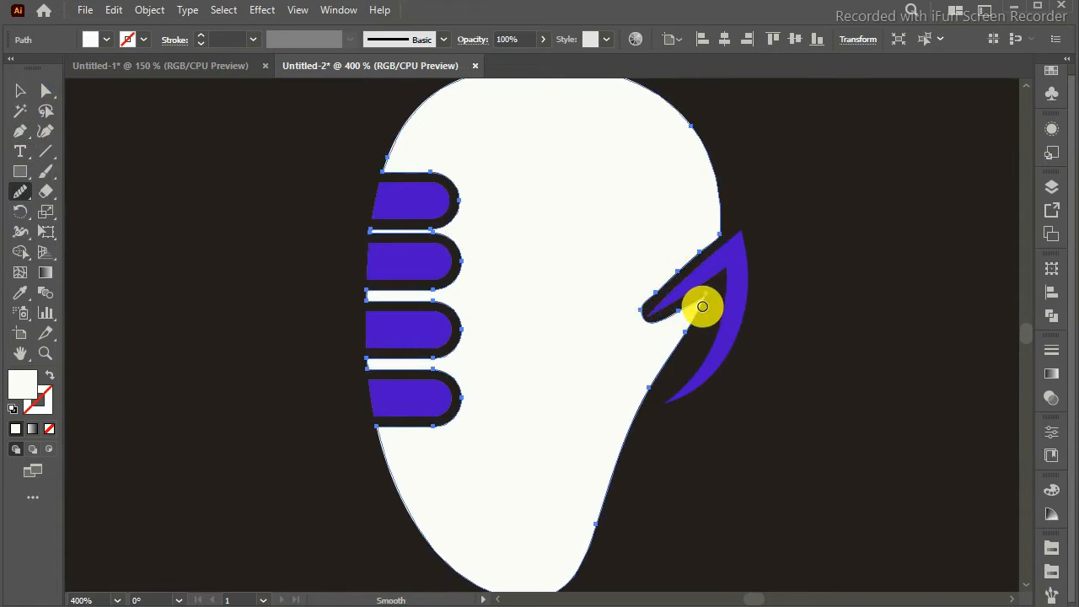
click(21, 90)
click(215, 278)
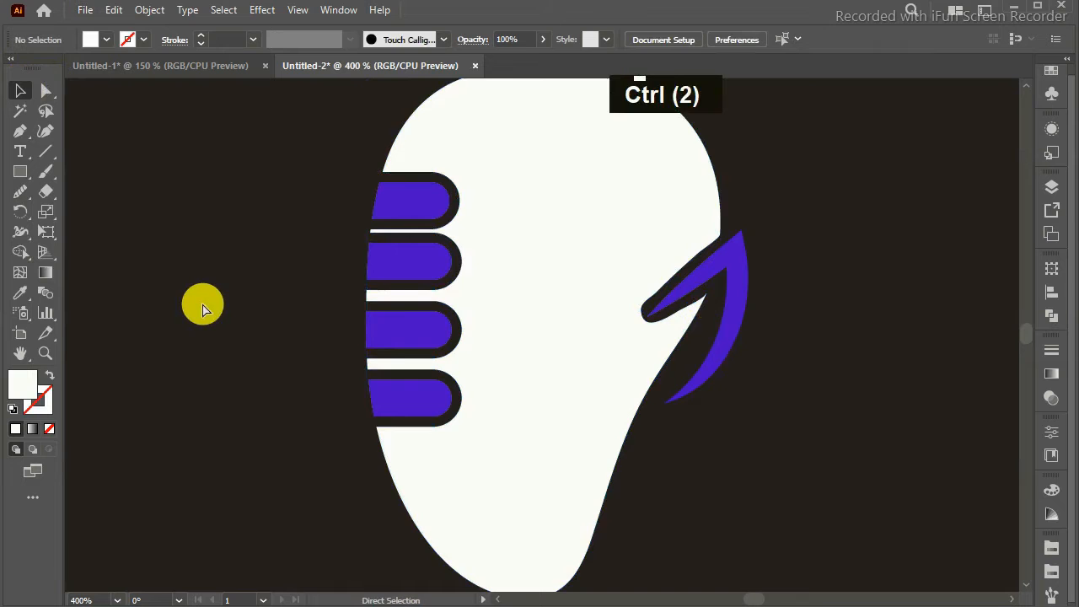
Fill the white shape, the four bars and the hook with the yellow-to-orange-red gradient swatch, and deselect them.
key(ctrl+minus)
mouse_move(337, 173)
mouse_down()
mouse_move(522, 324)
mouse_move(760, 463)
mouse_up()
click(1051, 69)
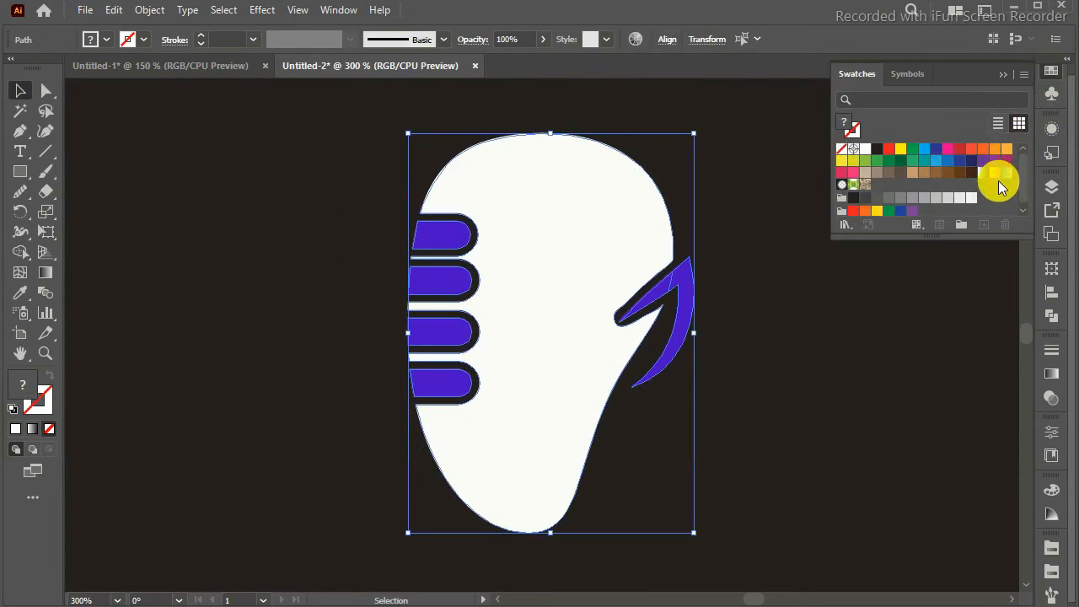
click(994, 172)
click(859, 341)
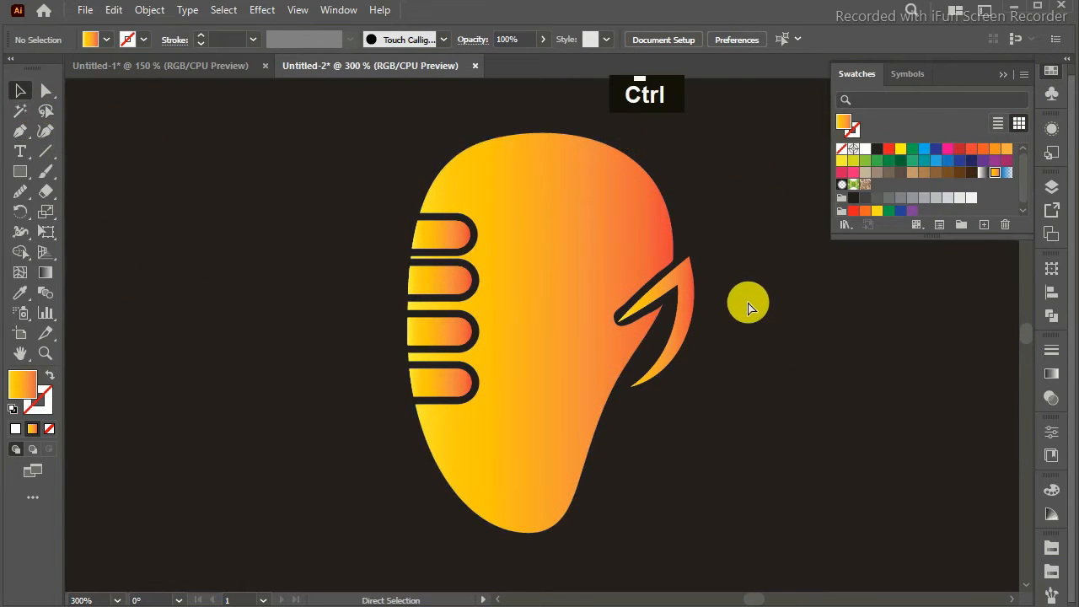
Draw a shallow upward-curving arc about 19.5 px wide and 3 px high just above the gradient shape with the Pen tool.
key(ctrl+minus)
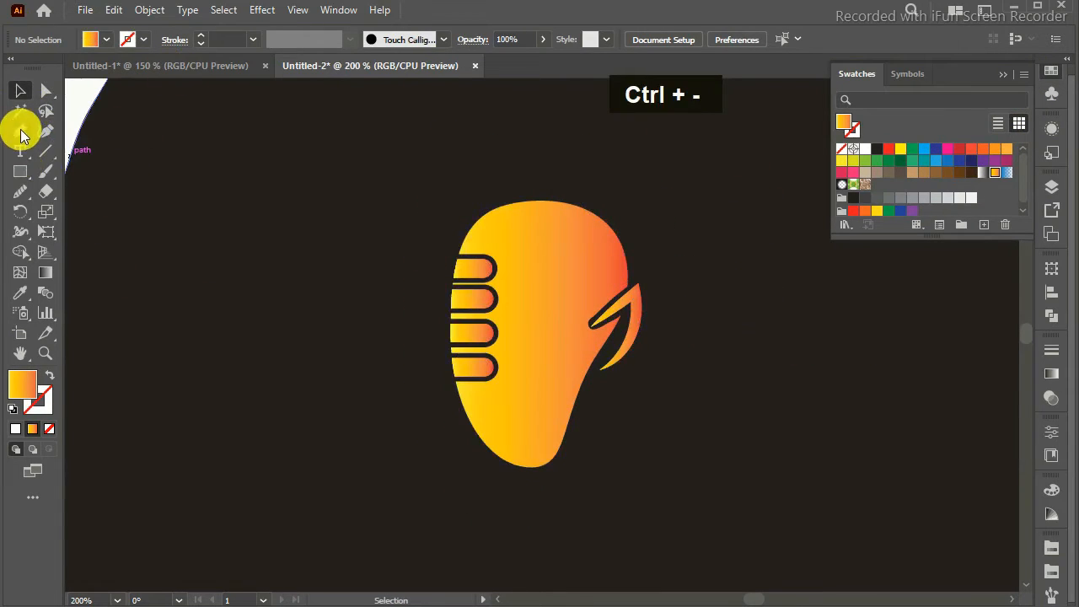
click(20, 131)
key(ctrl+equal)
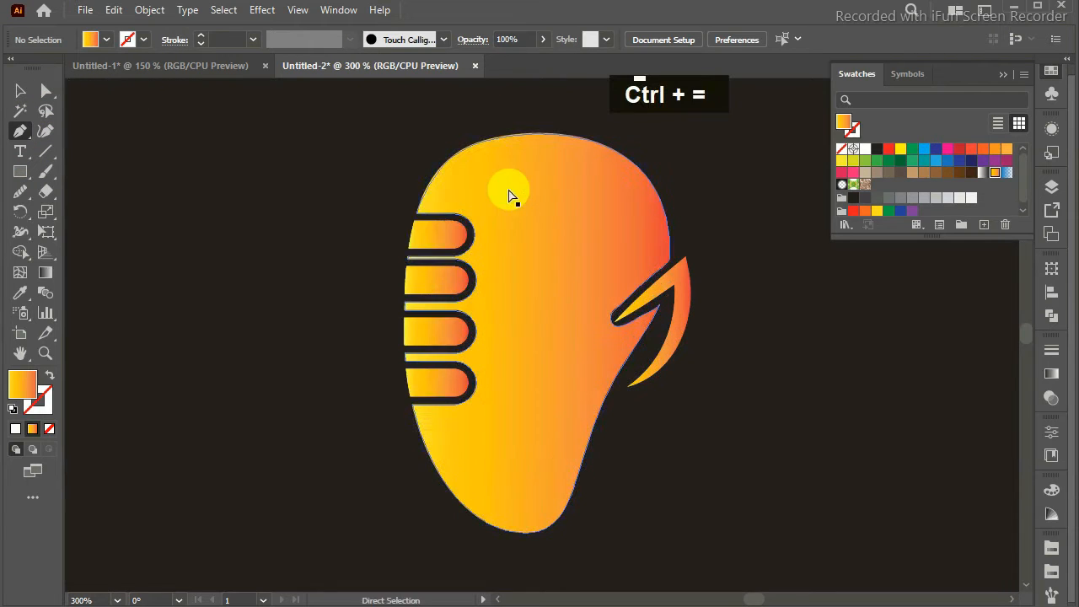
click(1010, 79)
scroll(1023, 87, up, 2)
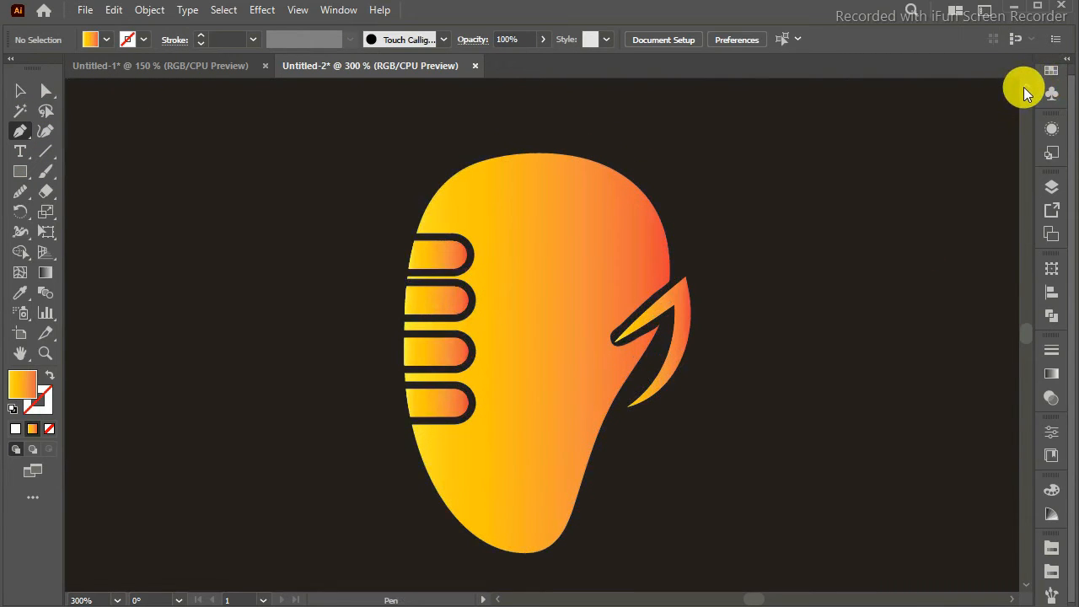
drag(491, 159, 606, 186)
key(backslash)
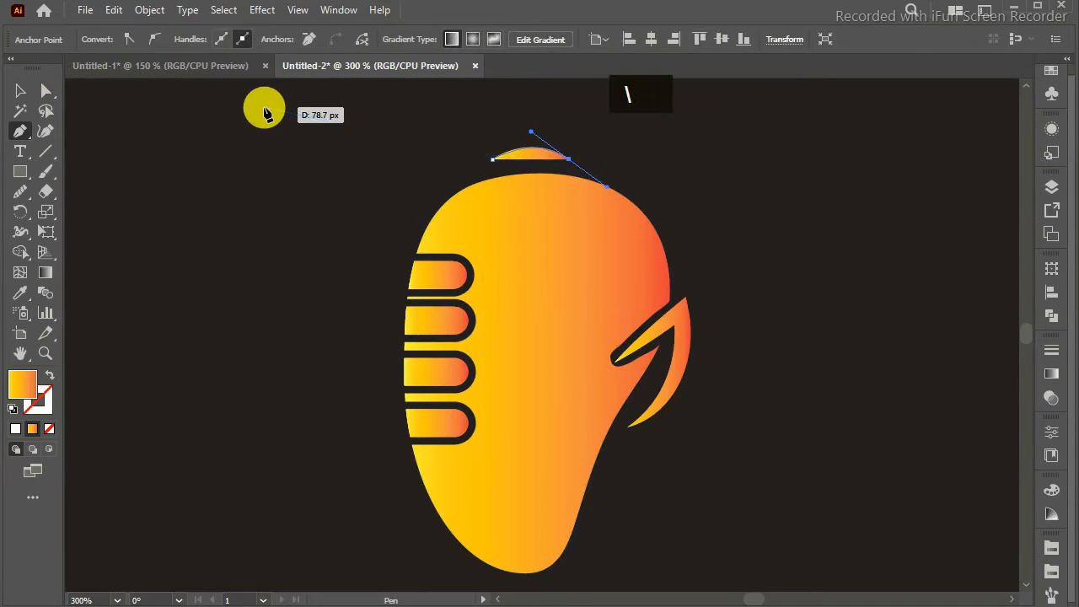
Swap the arc's fill and stroke so the yellow-to-orange gradient colours its stroke and the fill is none.
click(1052, 432)
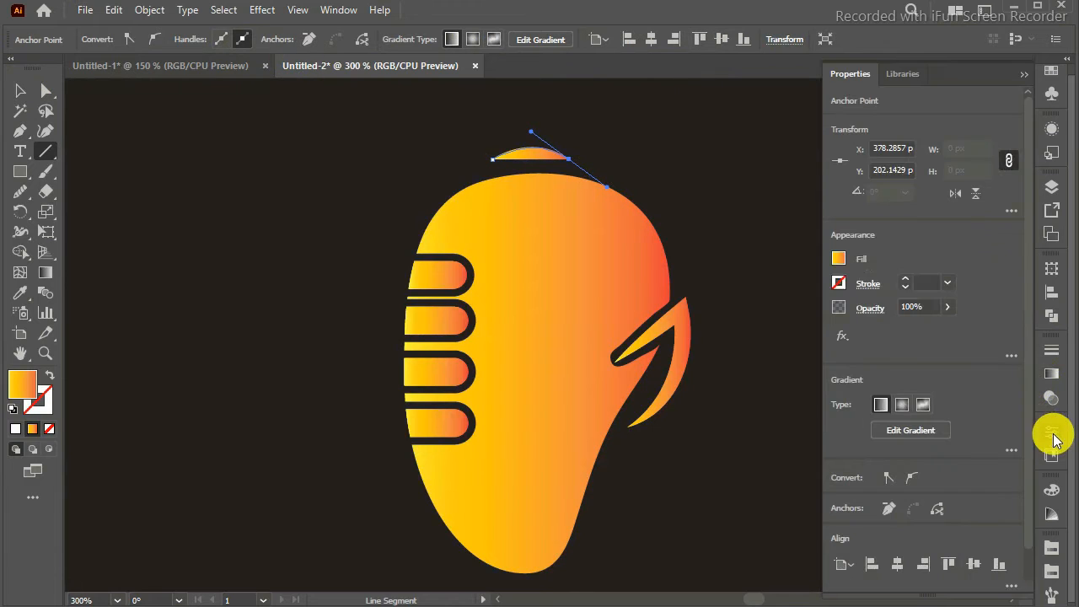
double_click(868, 287)
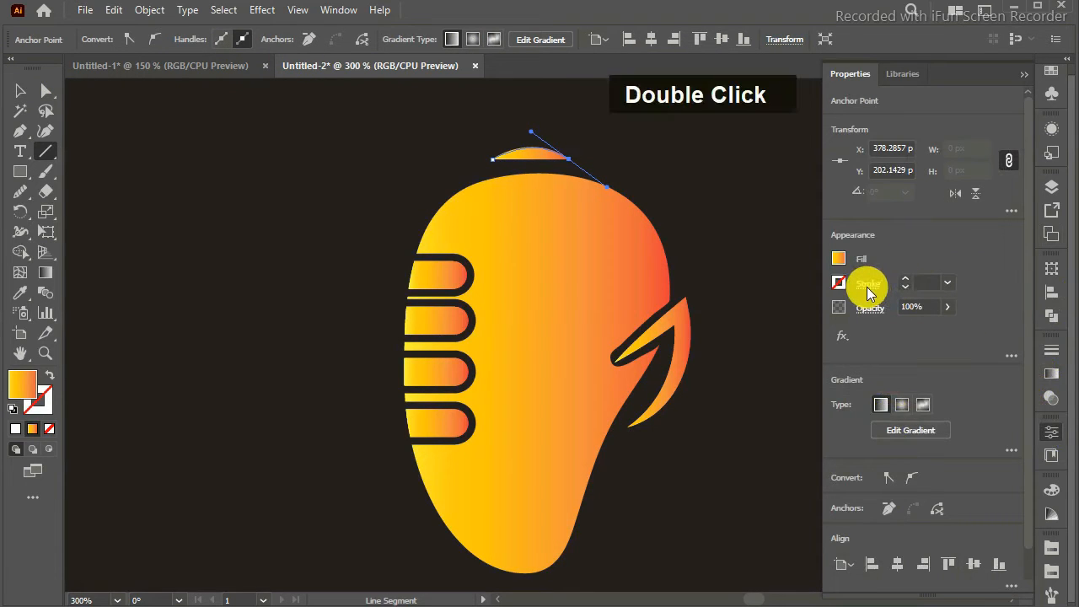
double_click(869, 291)
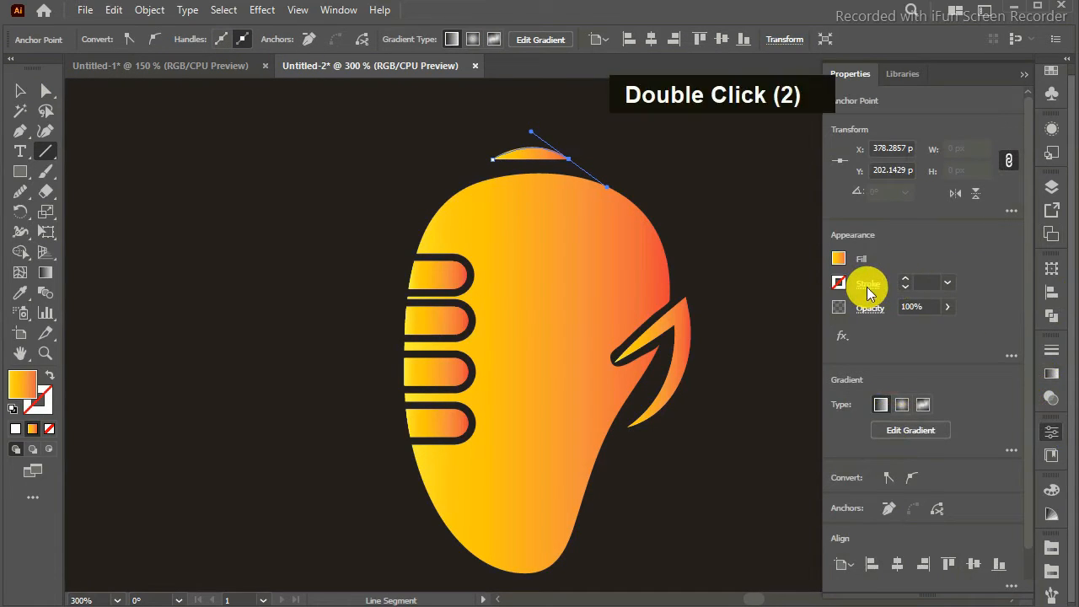
double_click(868, 292)
click(868, 291)
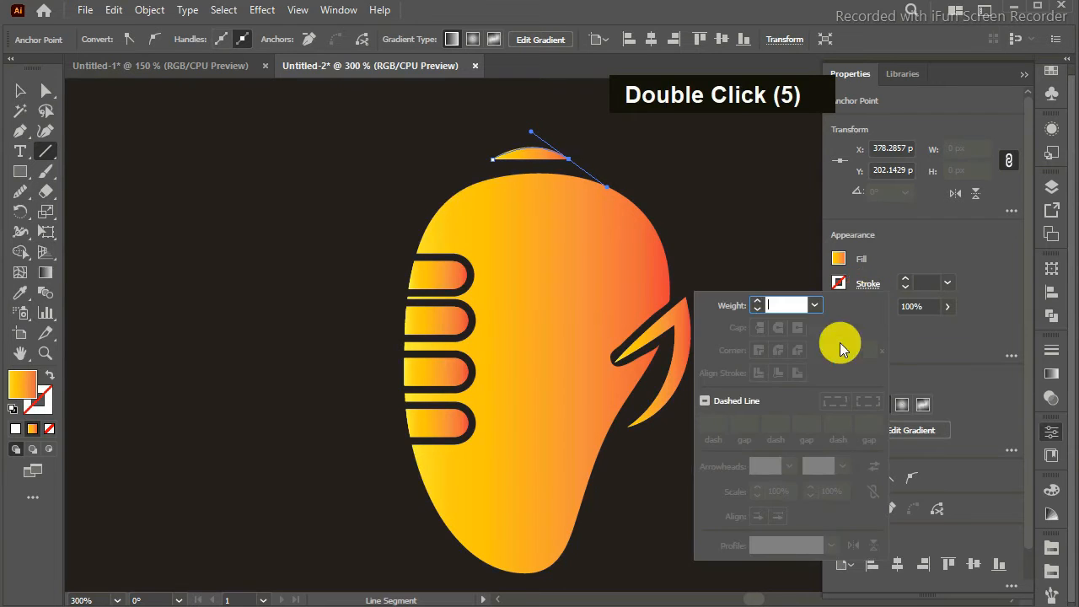
click(46, 375)
Apply the width profile that tapers at both ends to the arc and set its stroke weight to 2 pt.
double_click(872, 289)
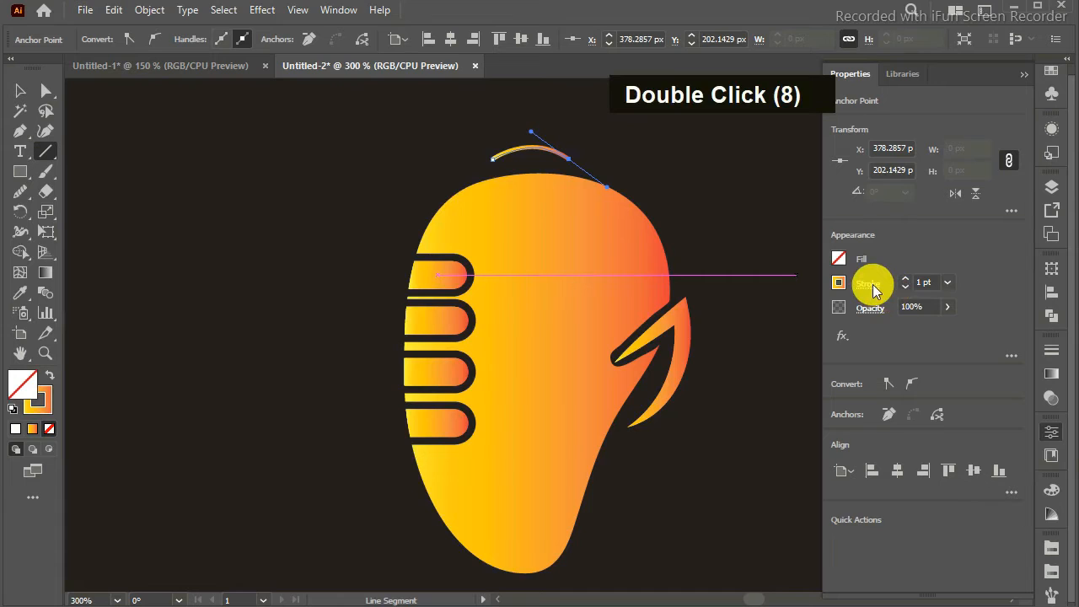
double_click(872, 287)
click(812, 545)
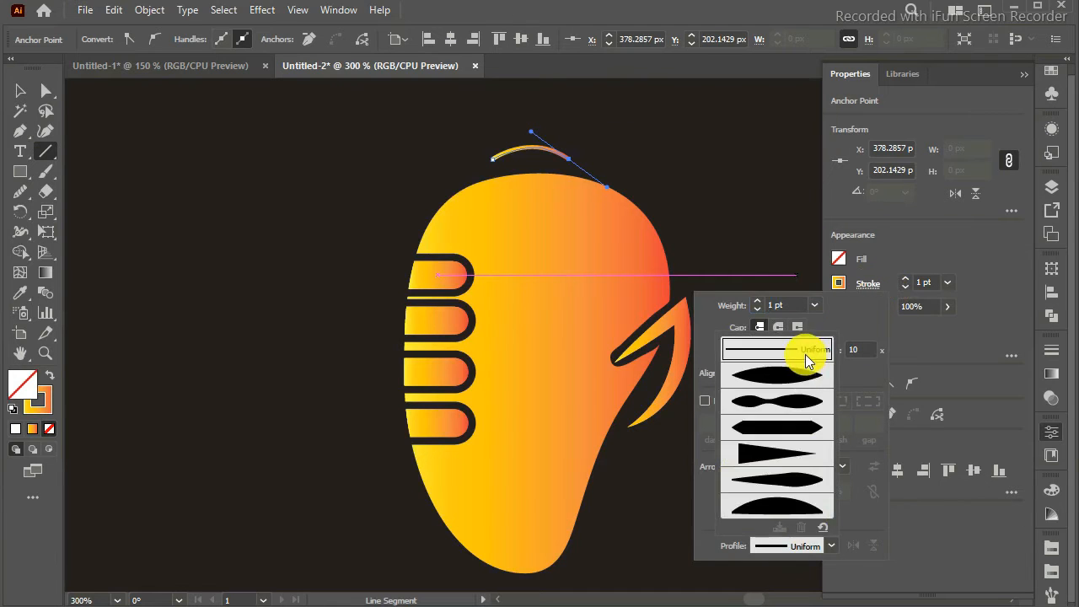
click(793, 375)
click(946, 283)
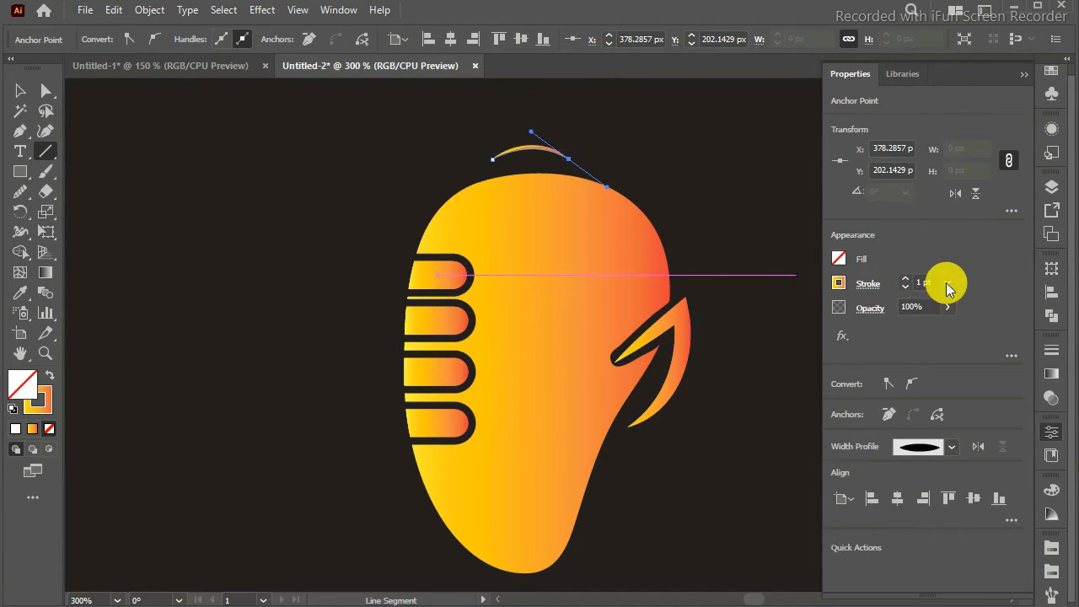
click(946, 282)
click(957, 321)
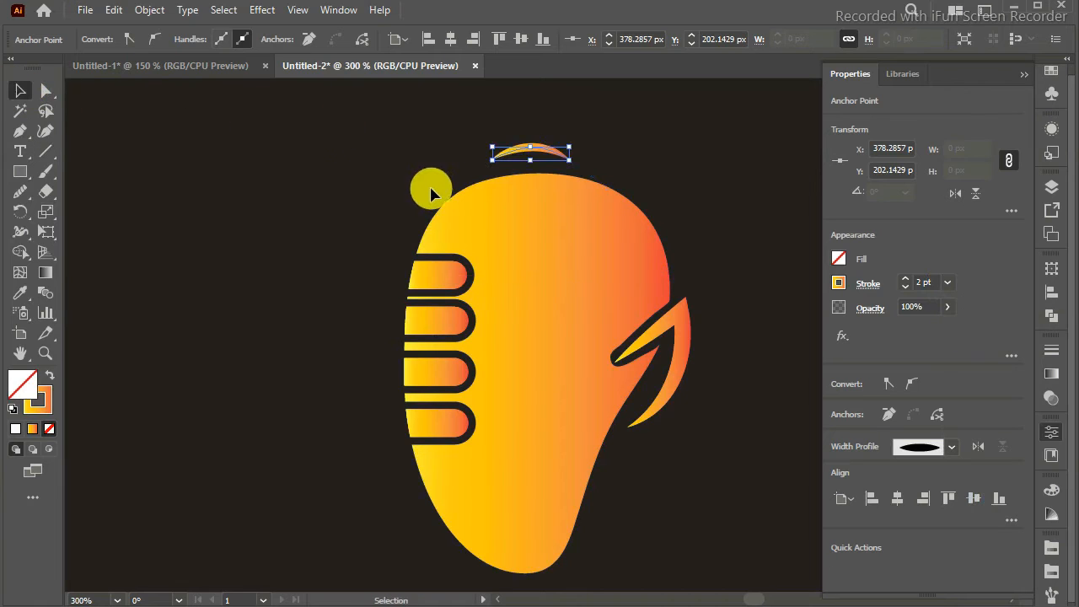
Nudge the arc down closer to the gradient shape, enlarge it to about 22.5 by 4.7 px, and leave it selected.
key(Down)
key(Down)
key(Up)
key(Up)
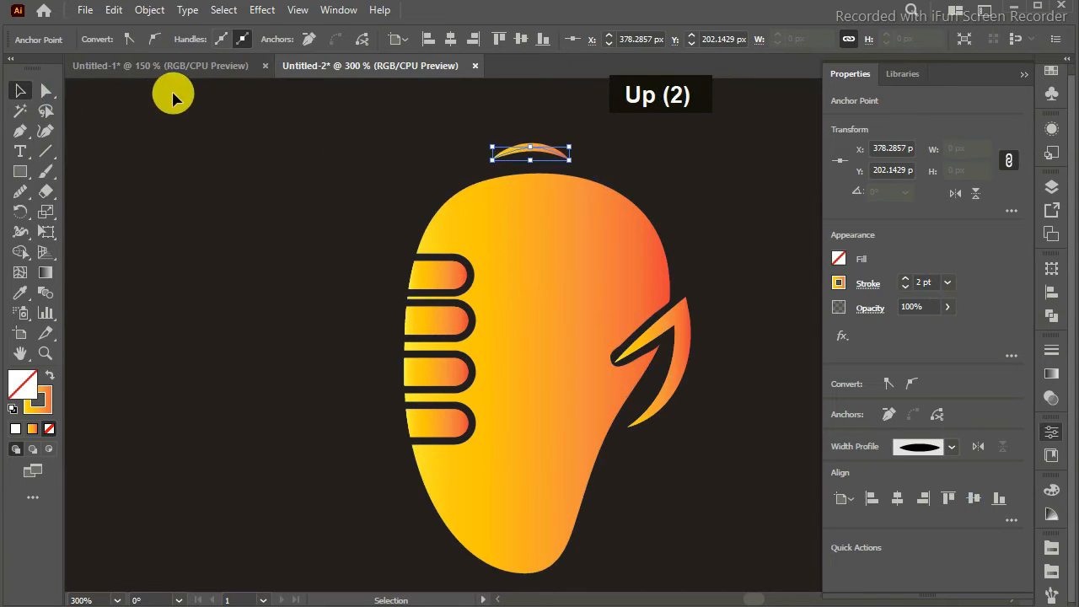
click(482, 125)
click(540, 156)
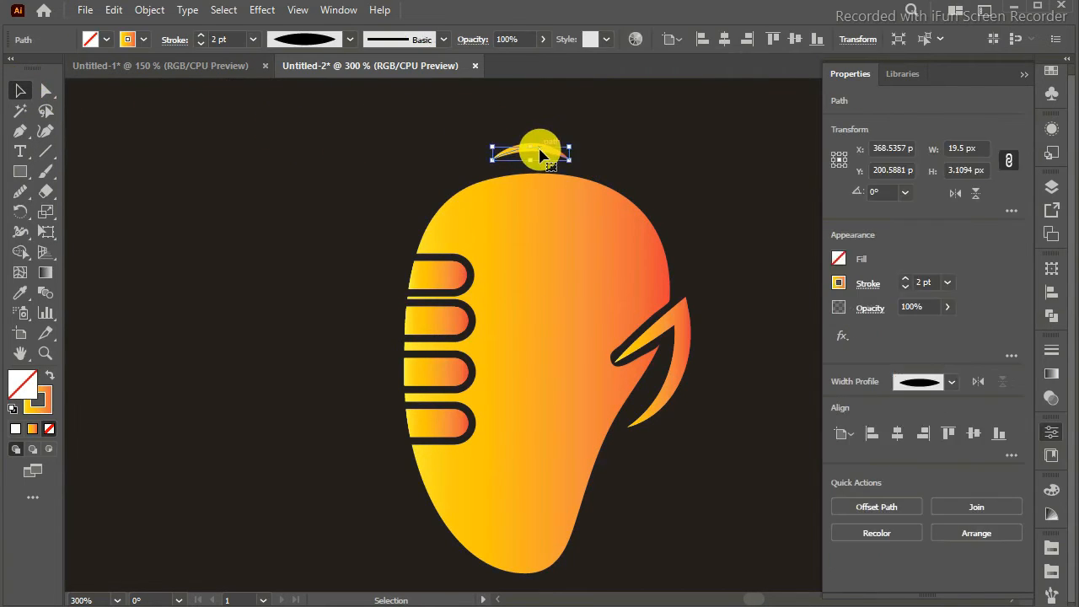
key(Down)
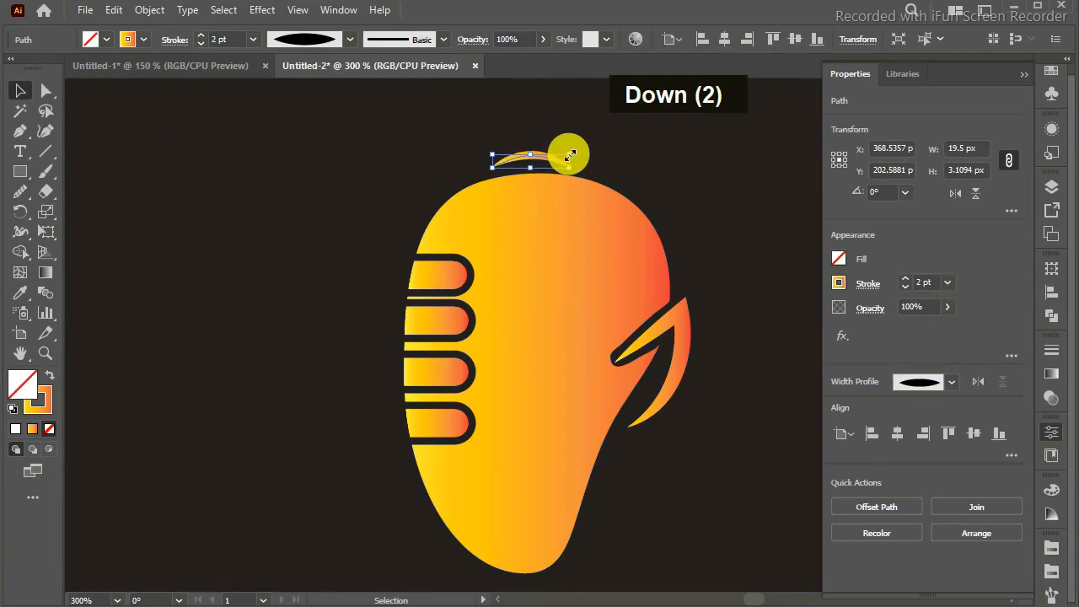
drag(569, 156, 581, 154)
key(Down)
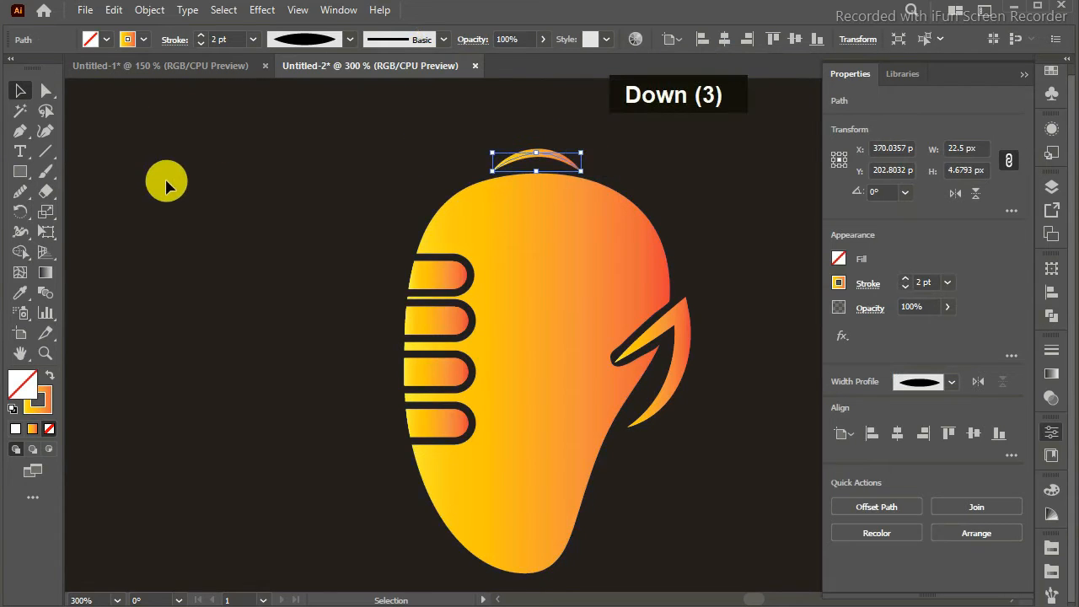
click(176, 176)
click(548, 159)
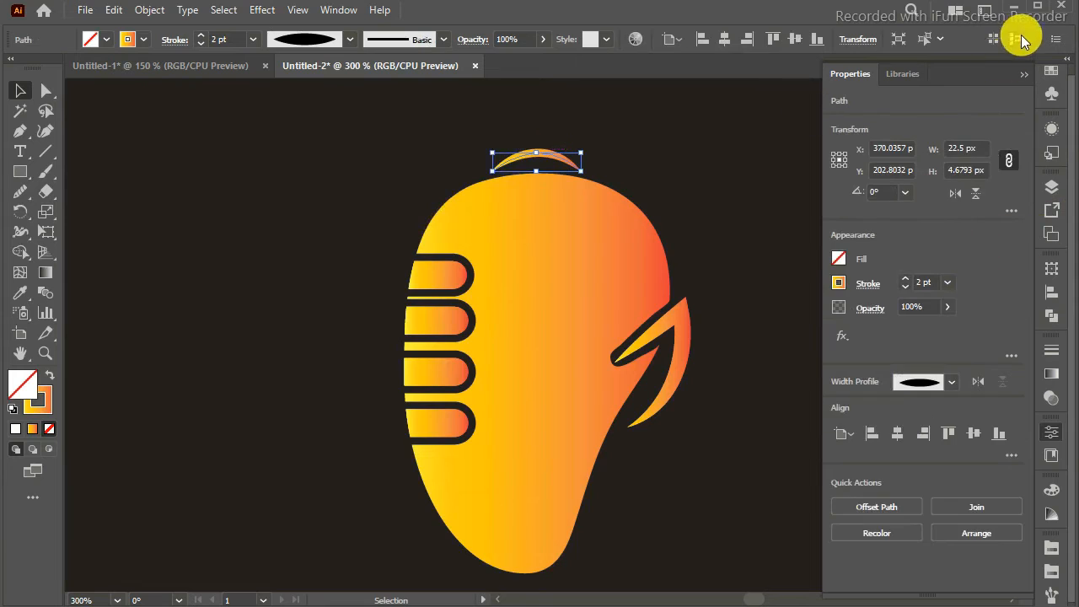
click(1023, 74)
click(1050, 547)
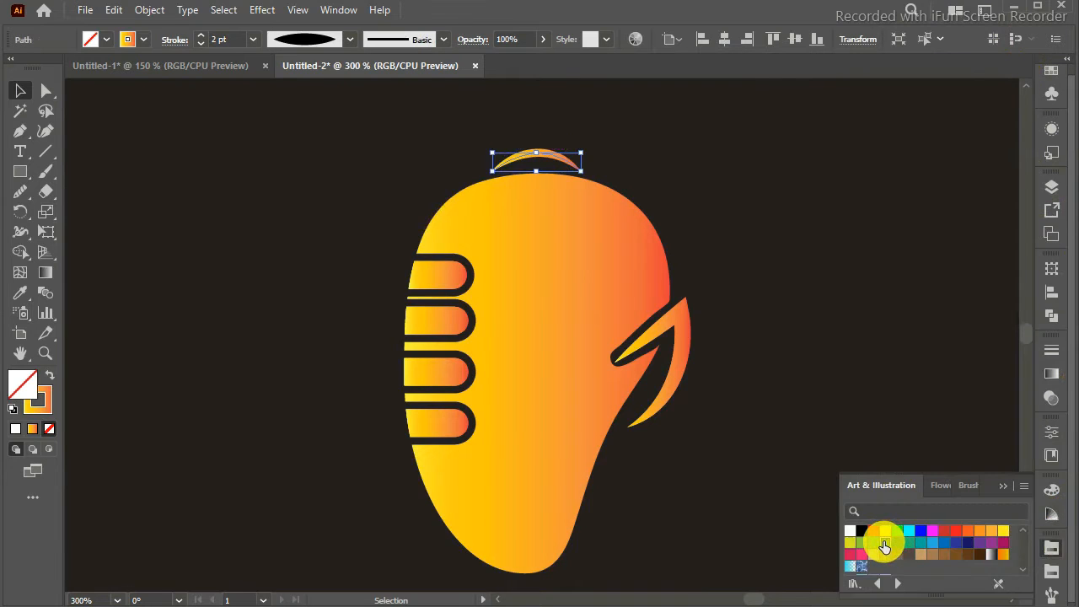
key(ctrl+z)
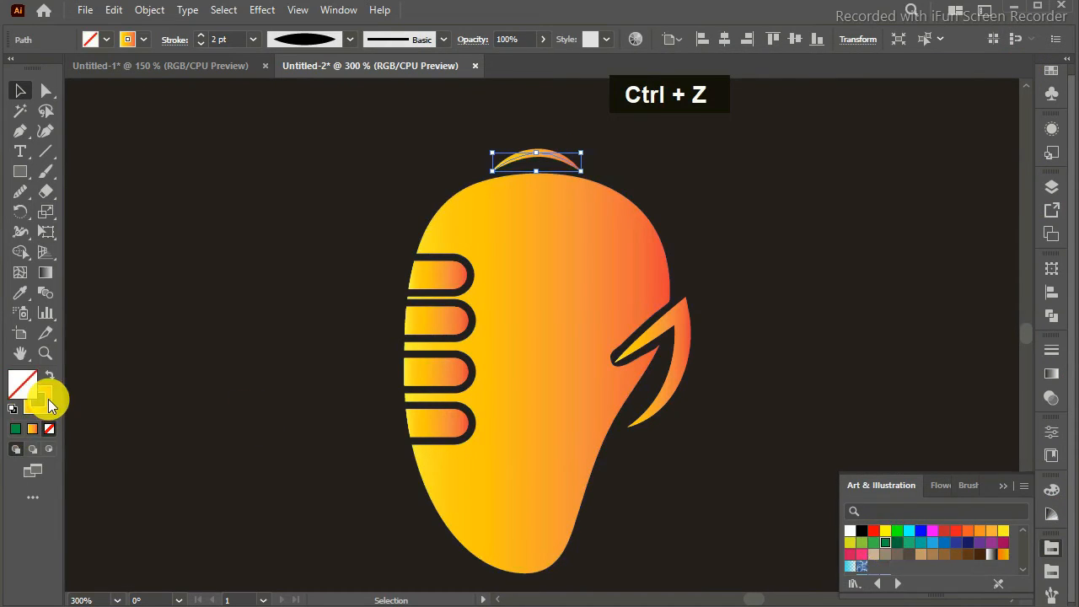
Change the arc's stroke colour to the green swatch and deselect the arc.
click(43, 397)
click(1050, 73)
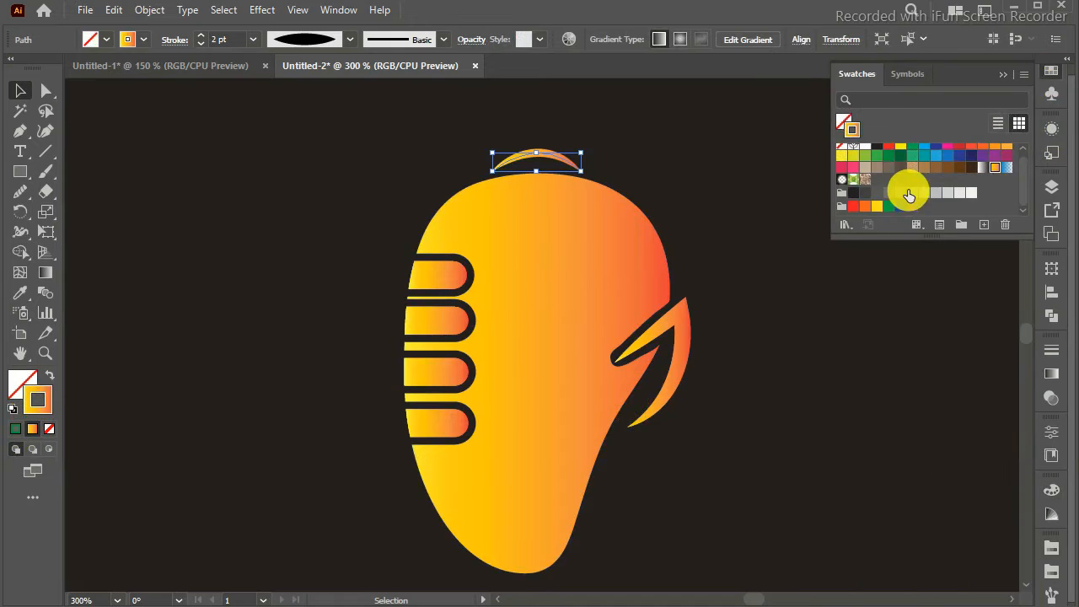
click(878, 158)
click(734, 366)
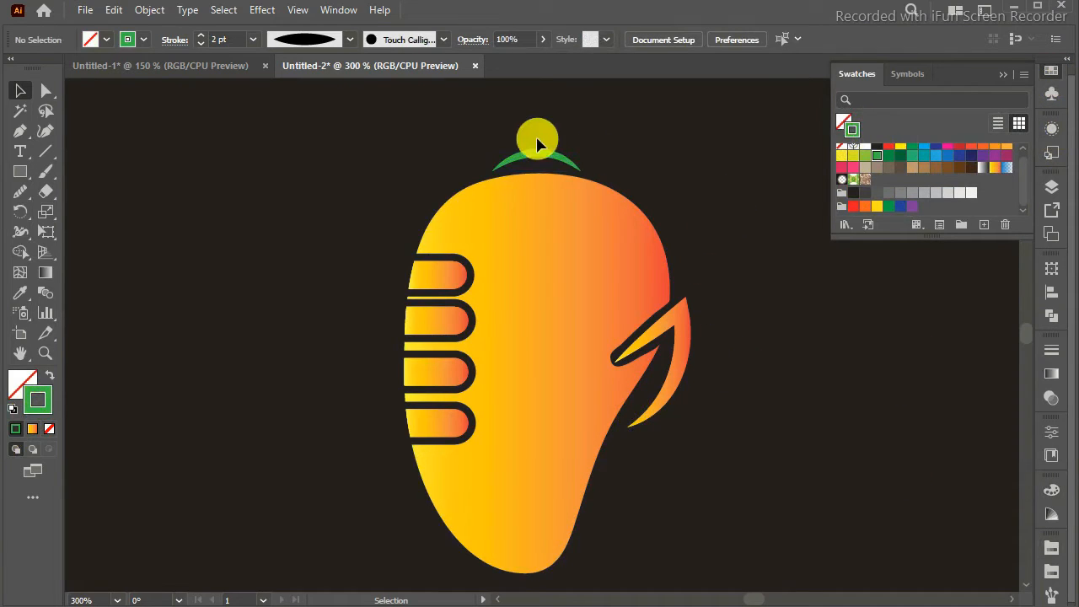
Draw a narrow upright rectangle with a green stroke as a stem rising from the middle of the green arc.
double_click(1023, 90)
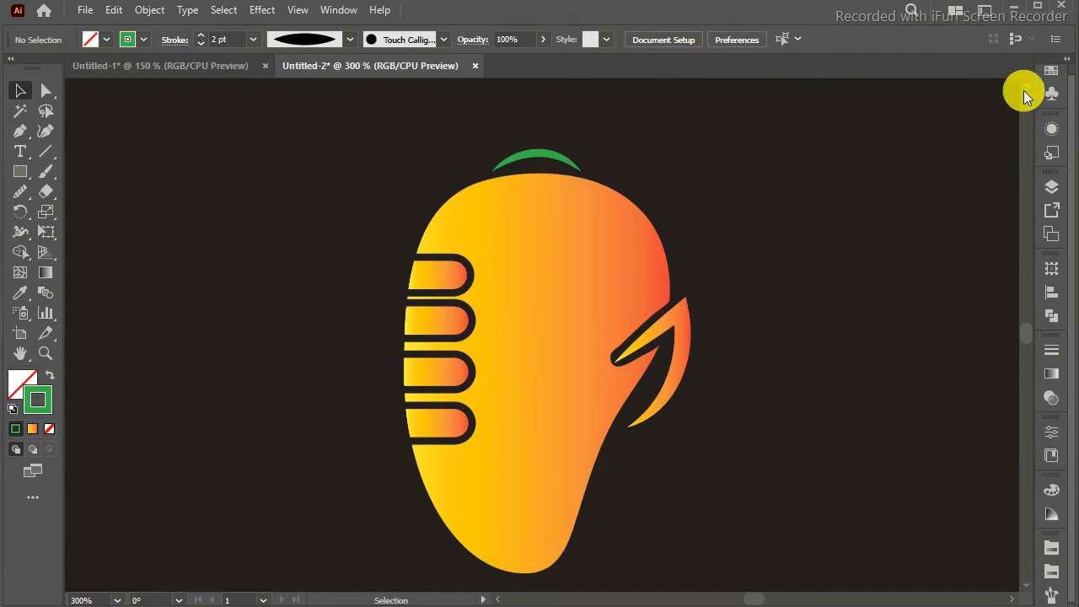
double_click(1024, 87)
double_click(1023, 88)
click(20, 172)
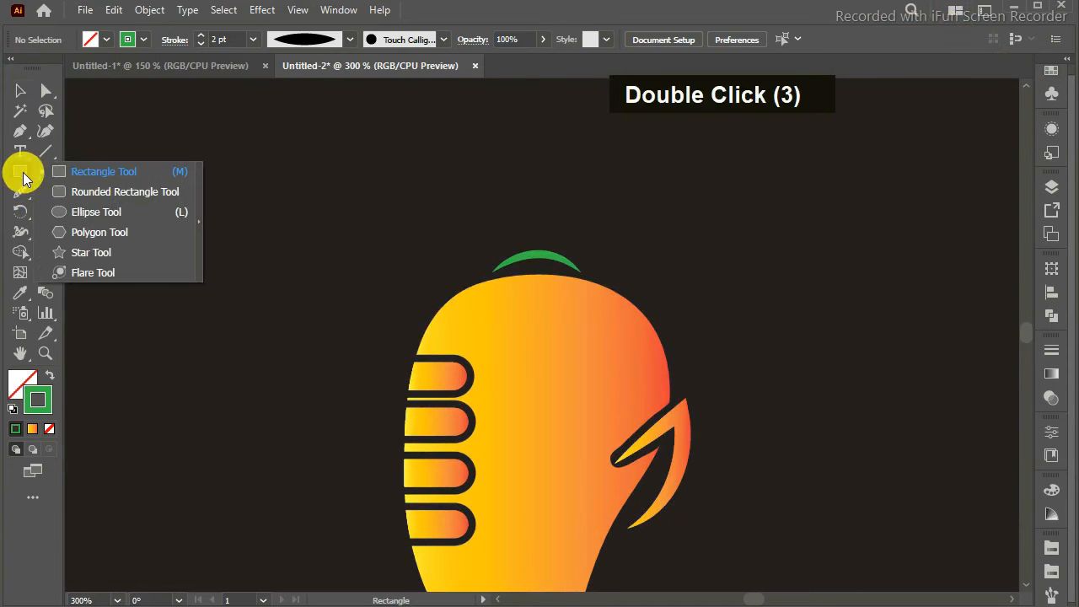
drag(524, 206, 538, 253)
click(18, 91)
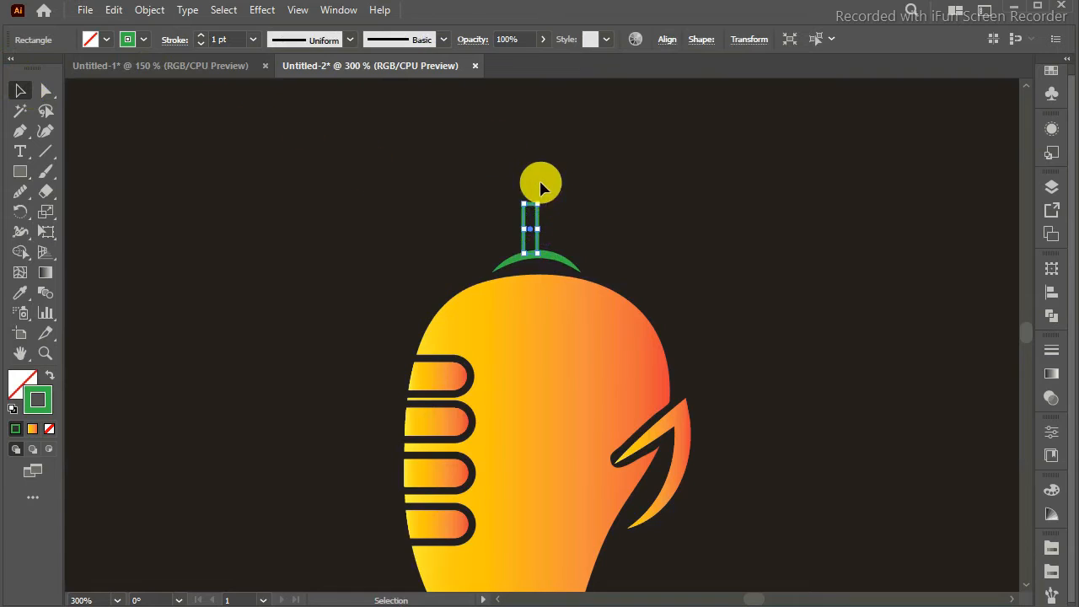
Nudge the stem rectangle right, tilt it clockwise, and enlarge it slightly so it leans right above the arc.
click(548, 205)
click(534, 203)
key(Right)
key(Right)
key(Right)
key(Right)
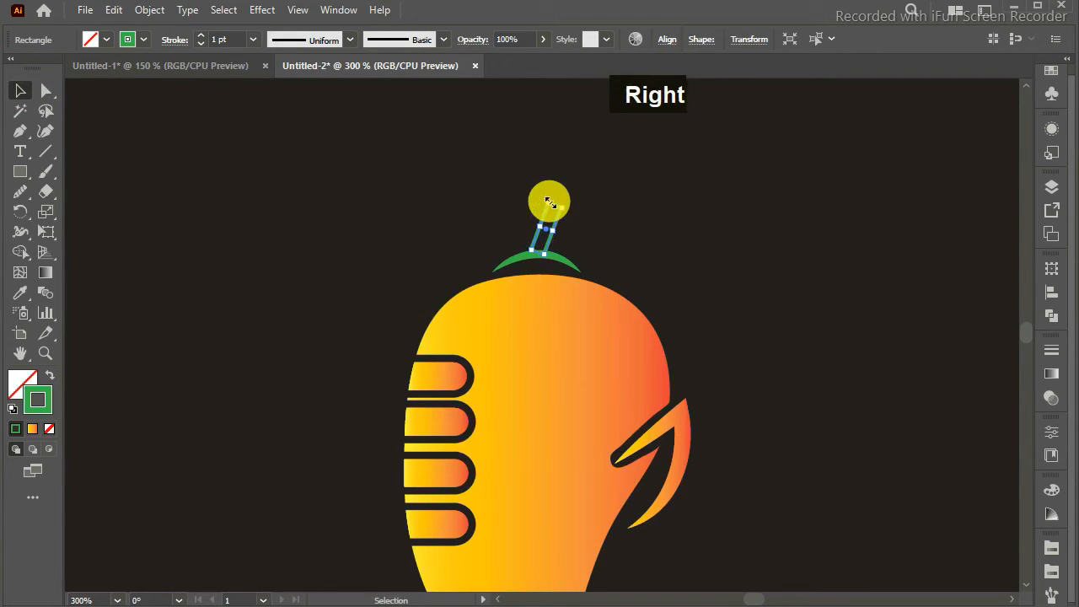
key(ctrl+equal)
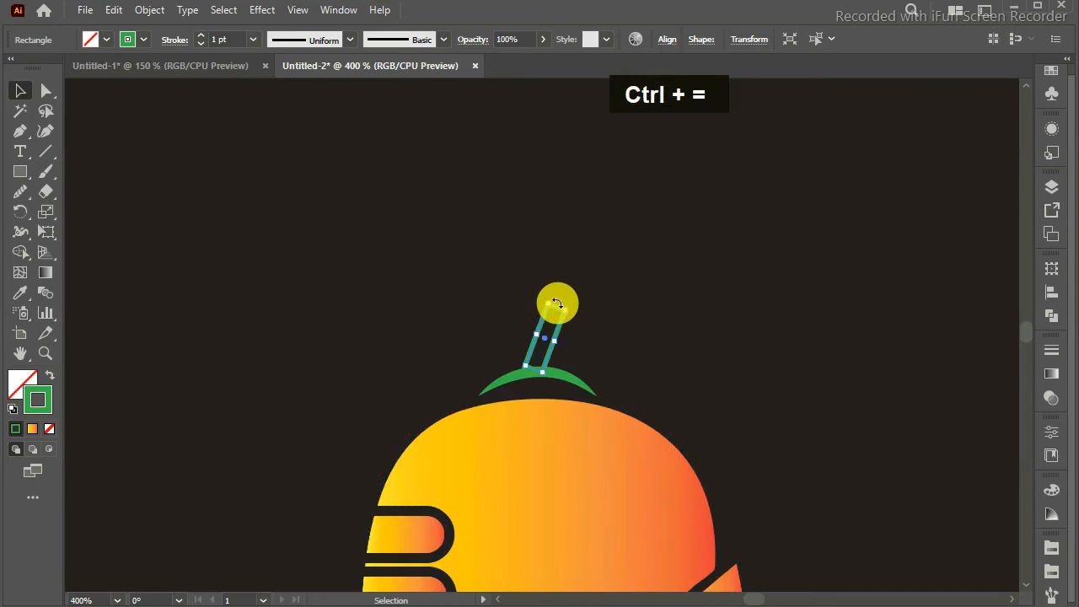
drag(554, 311, 571, 296)
Nudge the stem rectangle's lower-left anchor point down into the green arc and clear the selection.
click(46, 91)
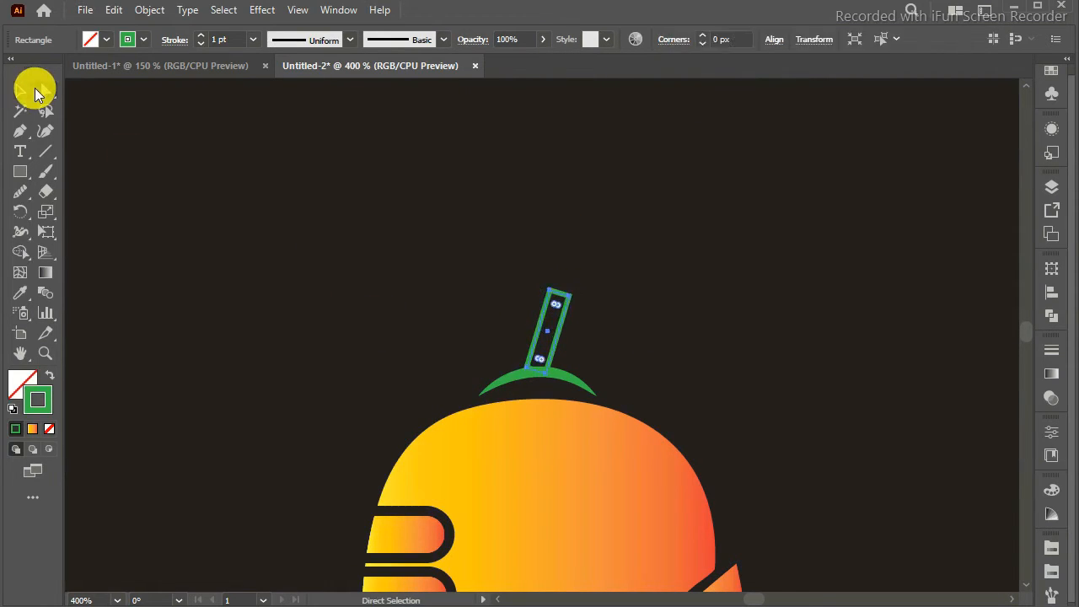
click(527, 370)
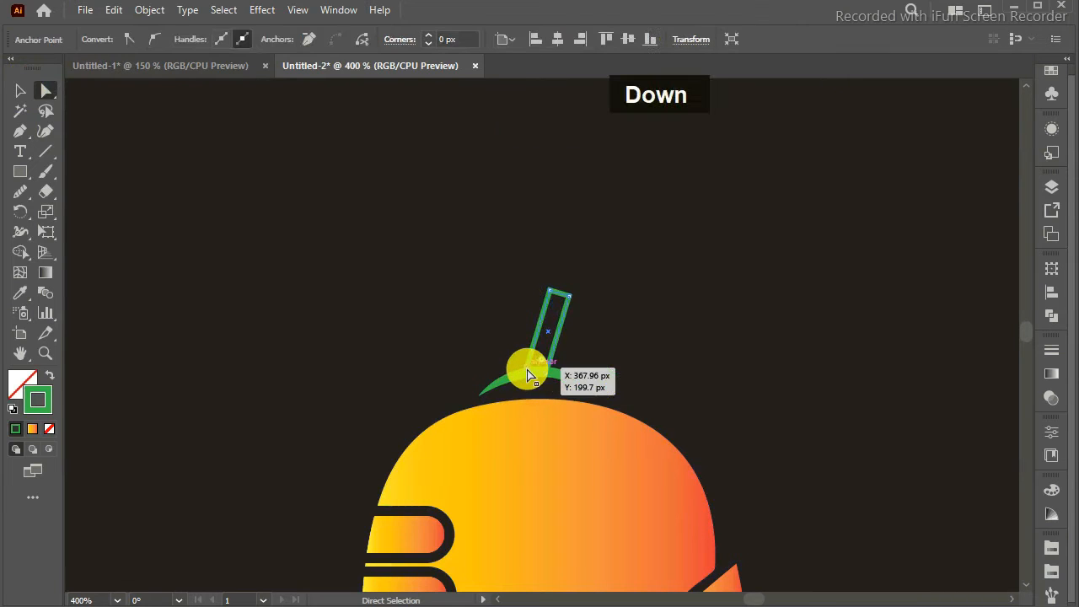
click(21, 90)
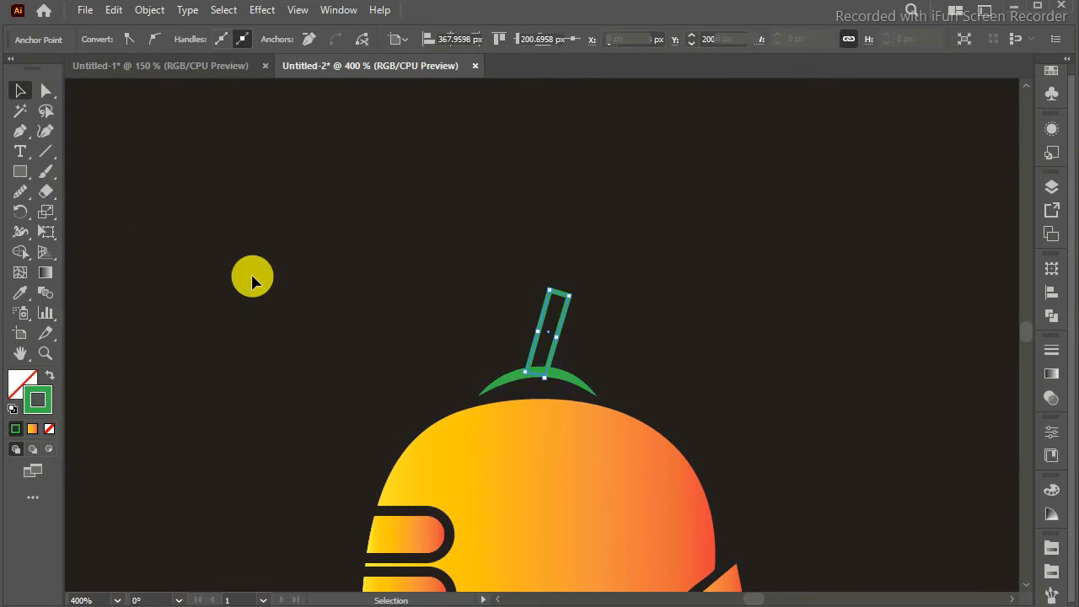
click(253, 277)
Swap the stem's fill and stroke so it is solid green without an outline, and deselect it.
click(560, 297)
click(50, 378)
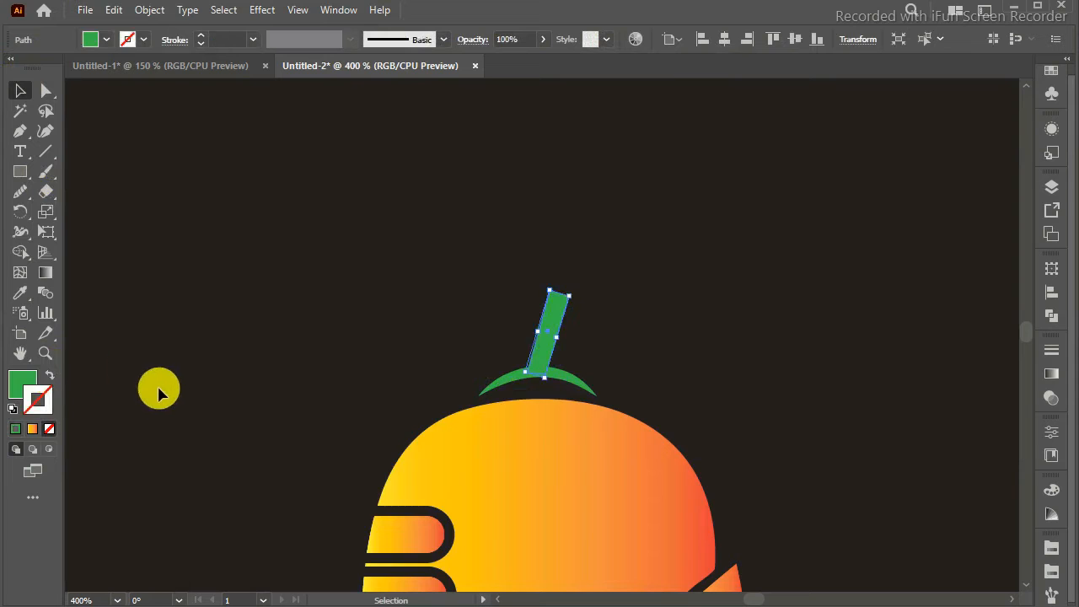
click(160, 389)
Draw a tall narrow green ellipse in the empty area to the right of the stem.
key(ctrl+minus)
key(ctrl+minus)
key(ctrl+minus)
key(ctrl+minus)
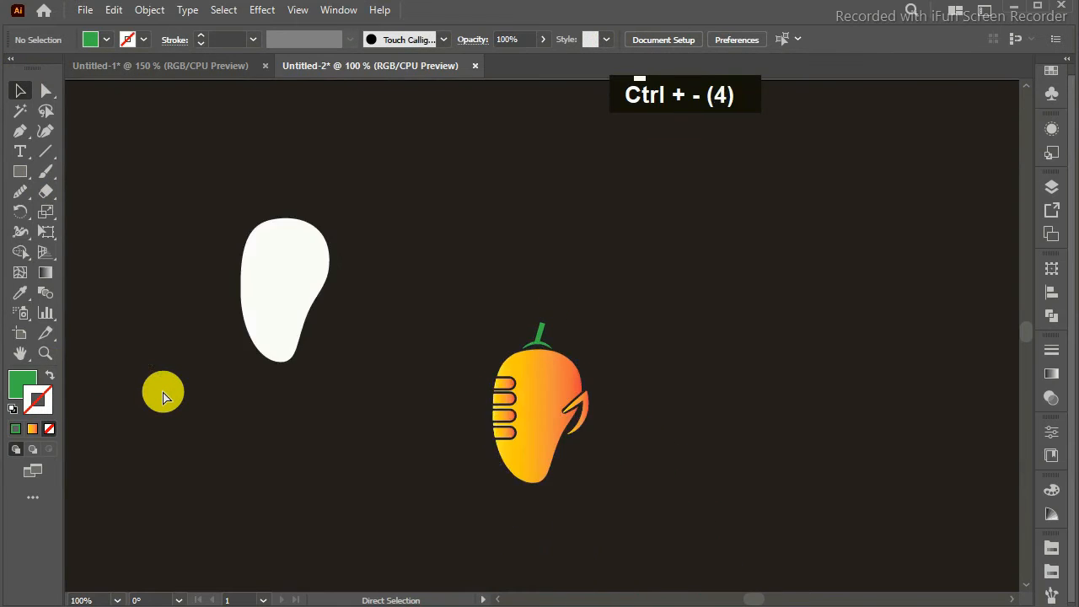
key(ctrl+equal)
key(ctrl+equal)
key(ctrl+equal)
key(ctrl+equal)
key(ctrl+equal)
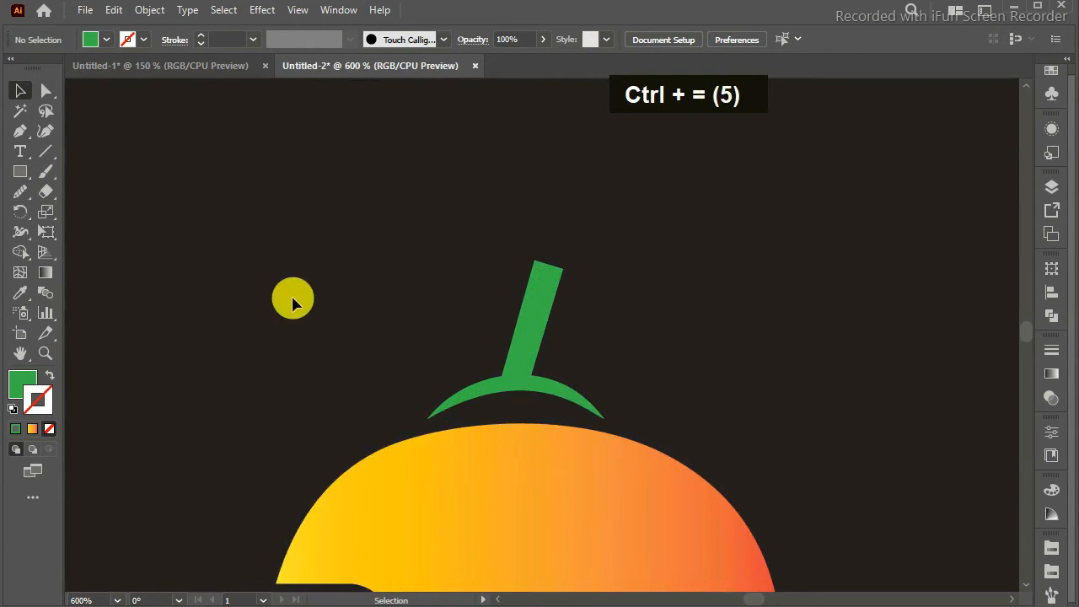
drag(23, 176, 76, 212)
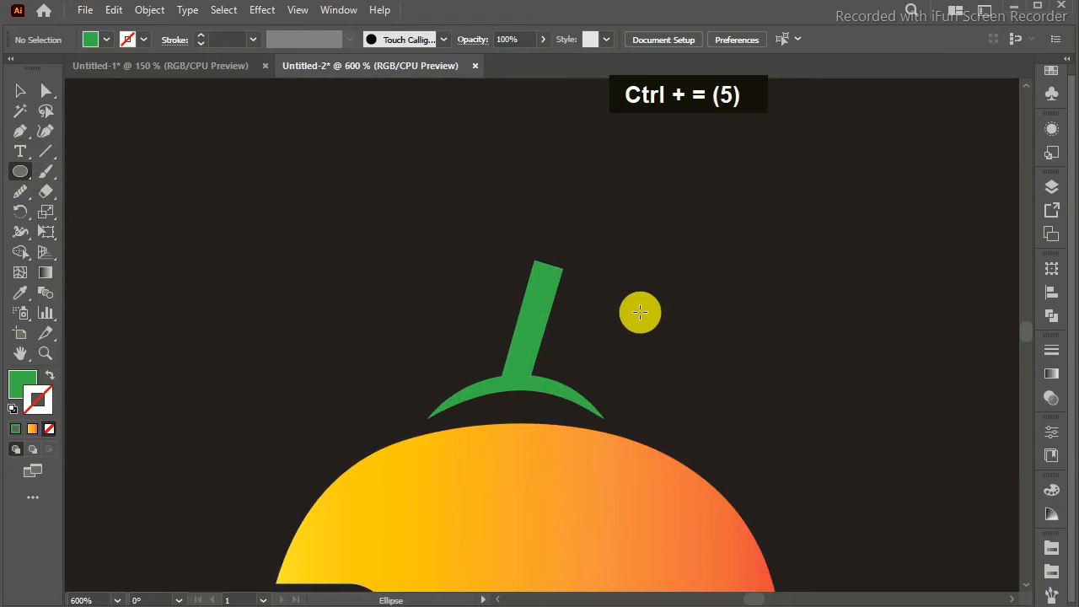
drag(702, 265, 756, 364)
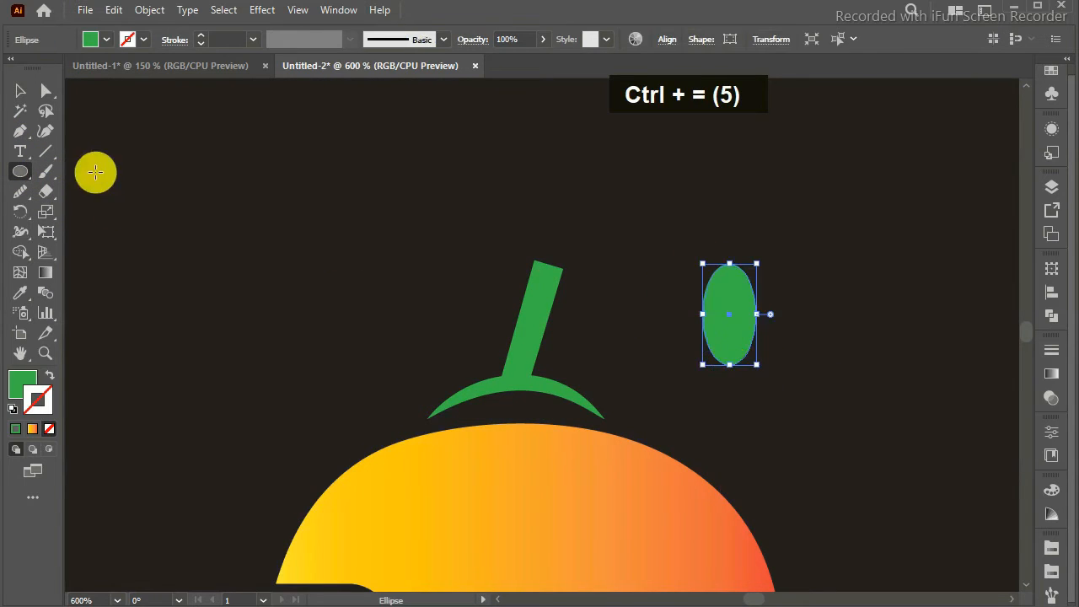
Convert the green ellipse's upper and lower anchor points to sharp corners to form a pointed leaf.
drag(23, 129, 36, 188)
click(729, 267)
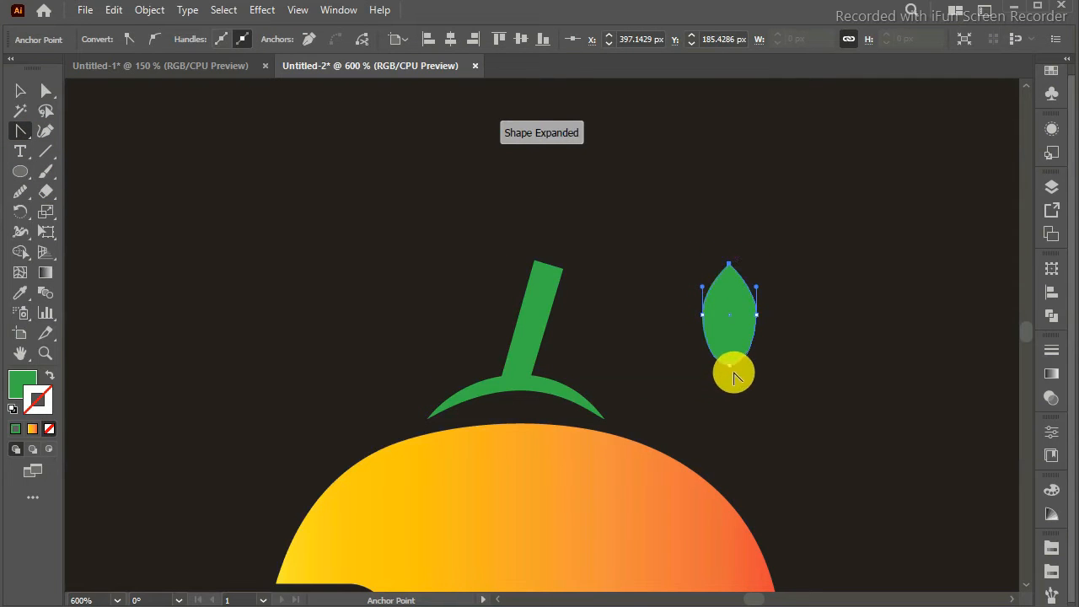
click(730, 366)
Narrow the leaf, tilt it clockwise, and place it beside the stem with a duplicate to its right.
click(20, 91)
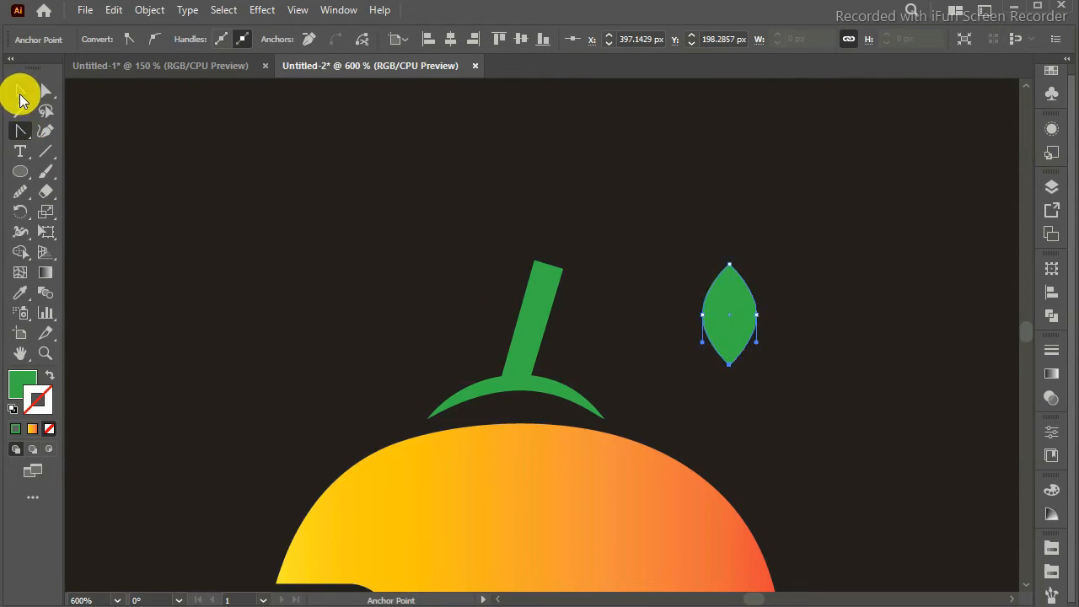
drag(701, 314, 713, 316)
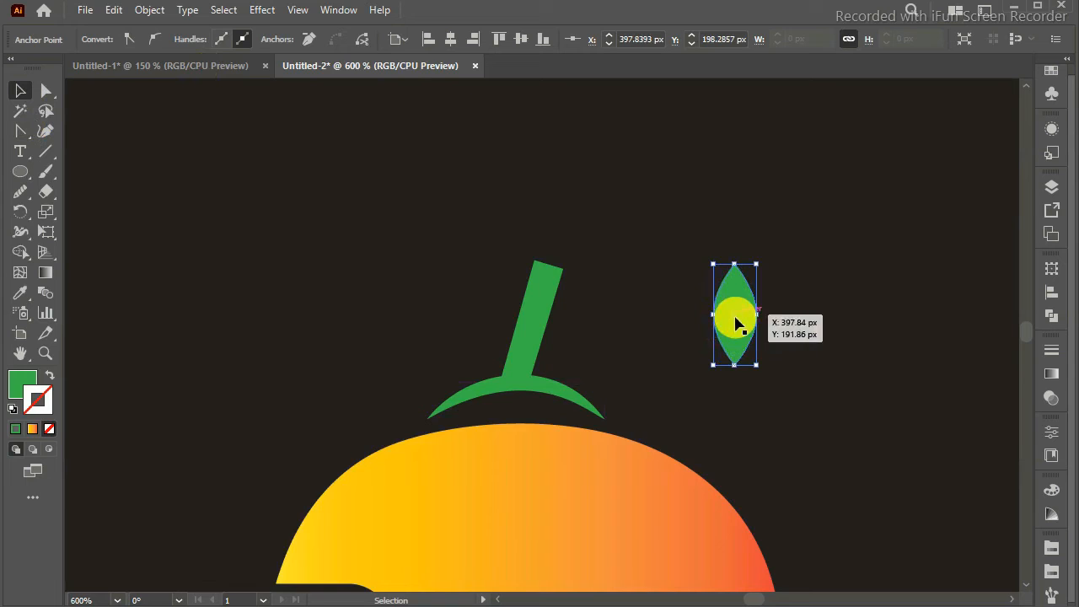
drag(761, 372, 717, 373)
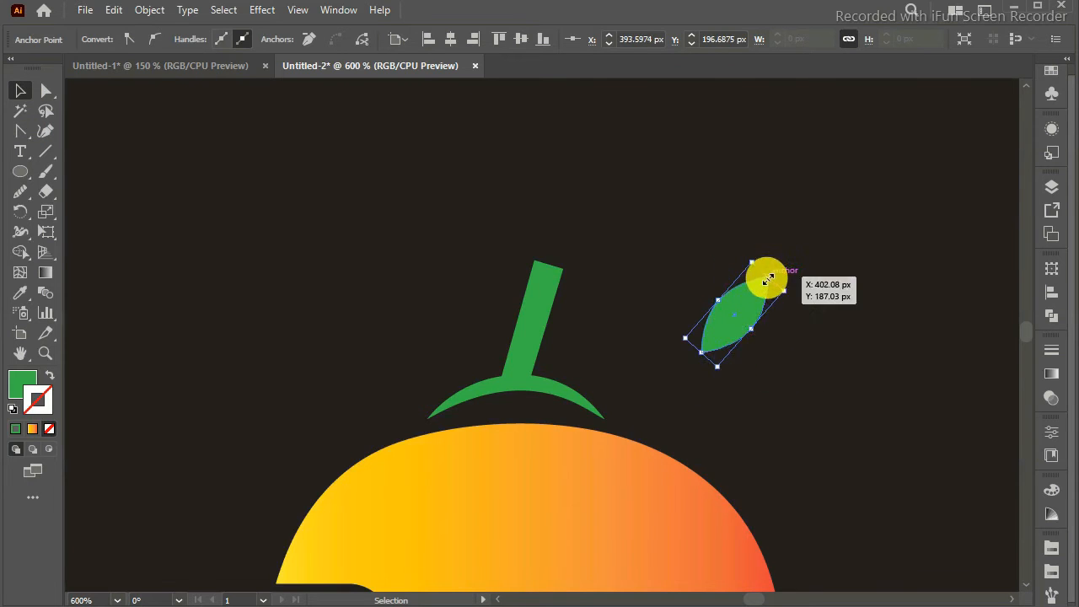
drag(766, 278, 694, 312)
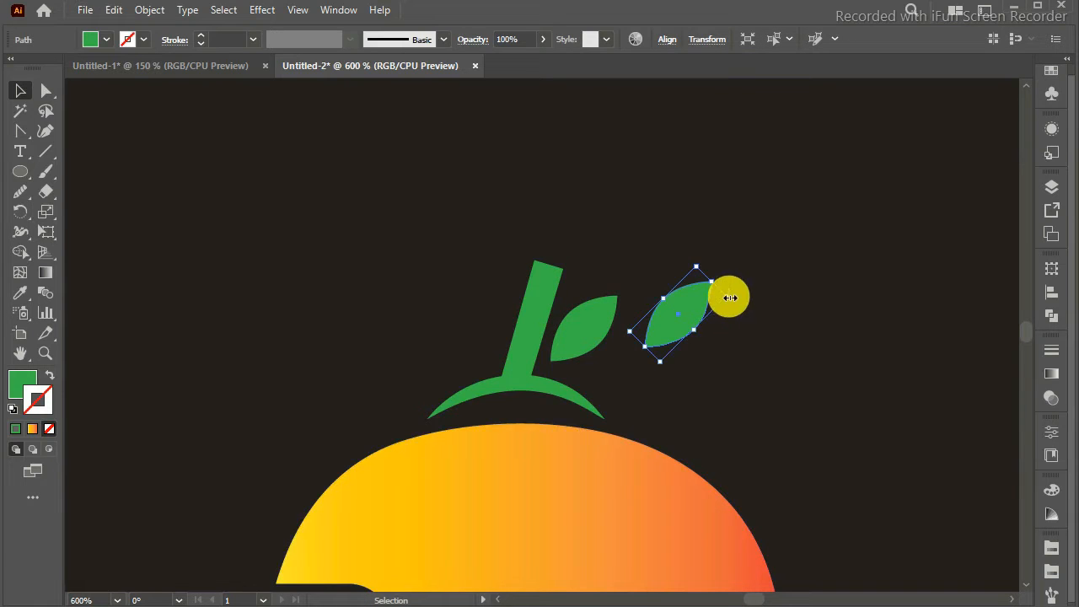
Shrink the duplicate leaf to a small size and fill it with near-white fcfcfc.
alt+shift+drag(729, 297, 630, 371)
double_click(21, 386)
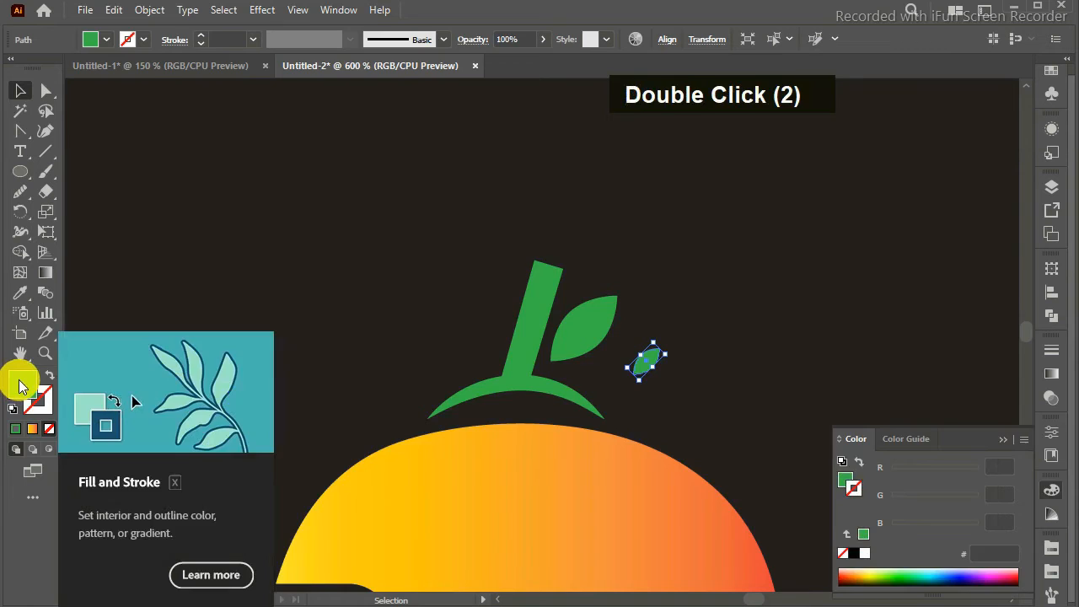
click(89, 99)
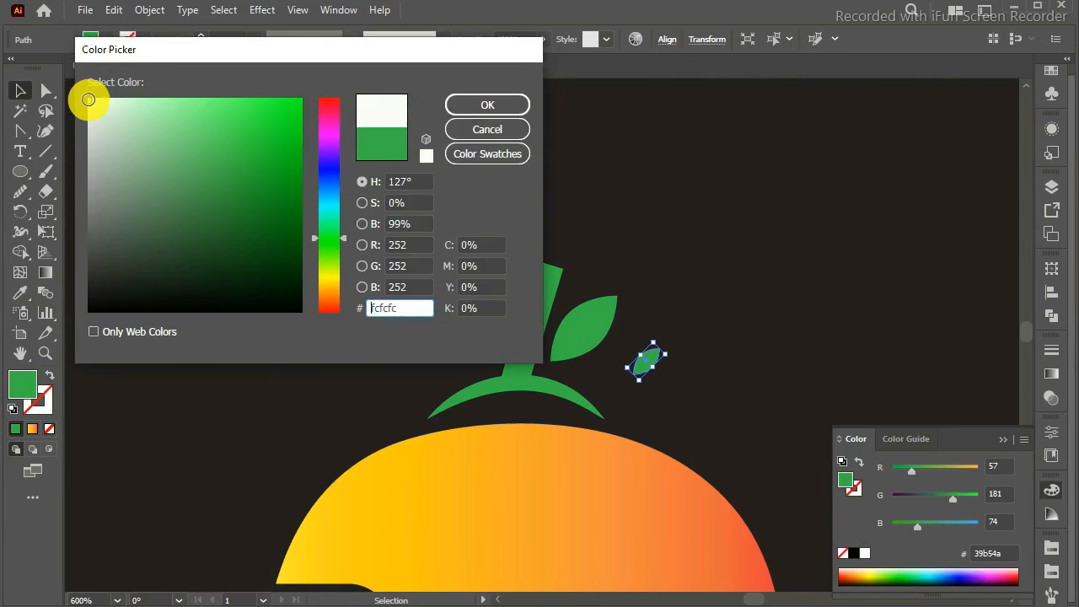
click(498, 97)
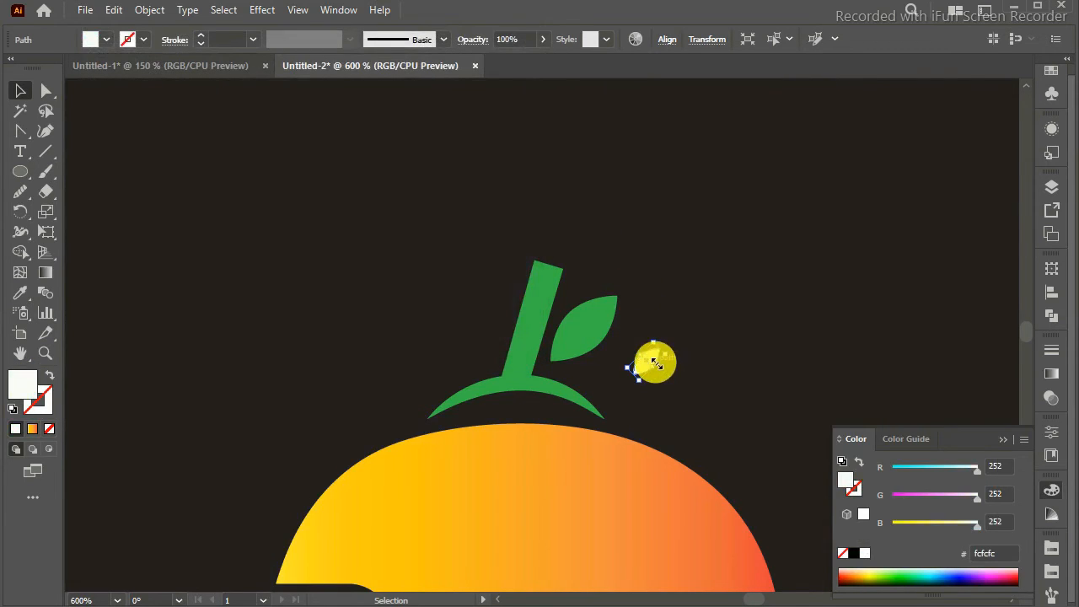
Place the small white leaf inside the green leaf's base, slim it slightly, and align their lower tips.
drag(642, 361, 575, 348)
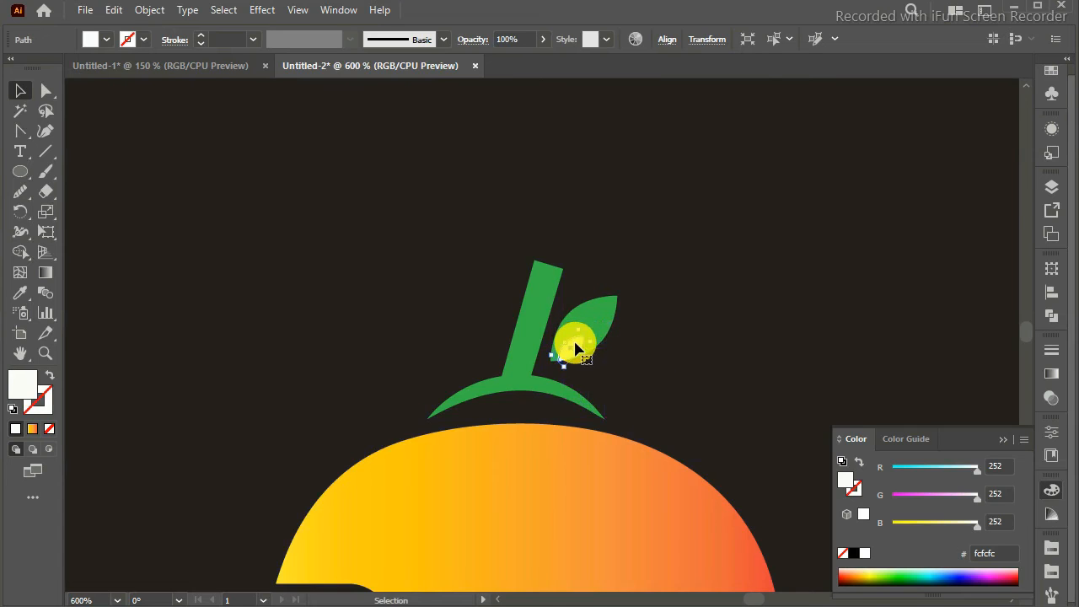
key(ctrl+equal)
key(ctrl+equal)
key(ctrl+equal)
key(ctrl+equal)
key(ctrl+equal)
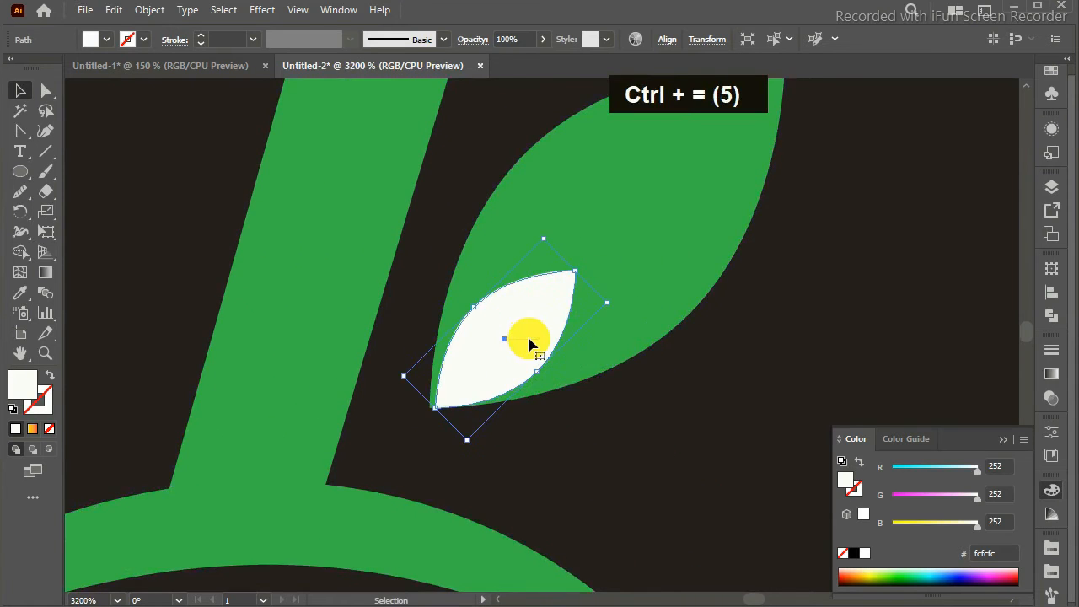
drag(529, 338, 520, 338)
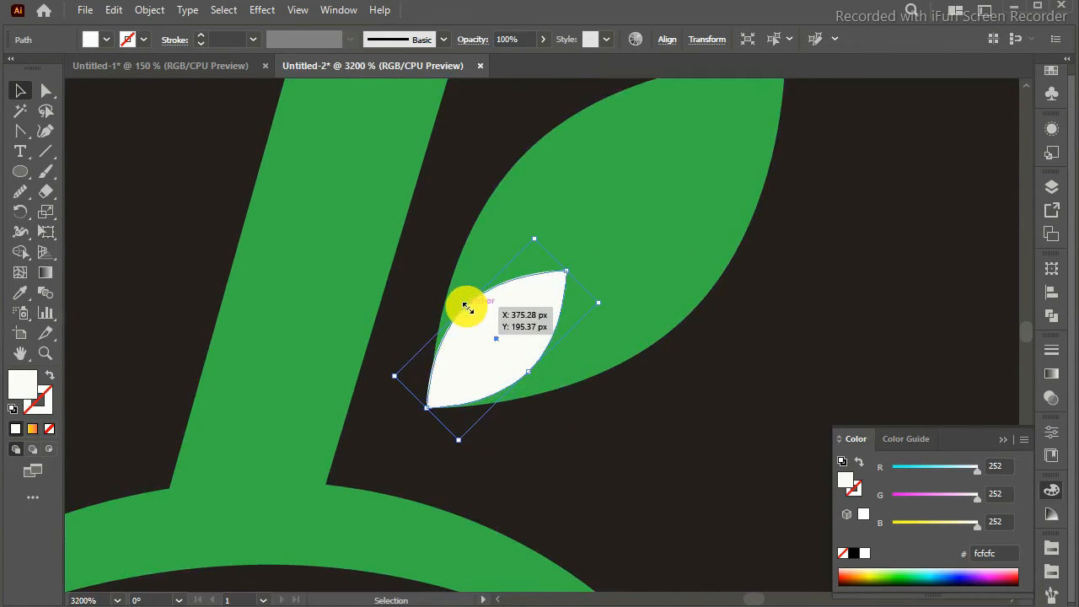
drag(464, 307, 476, 316)
click(755, 435)
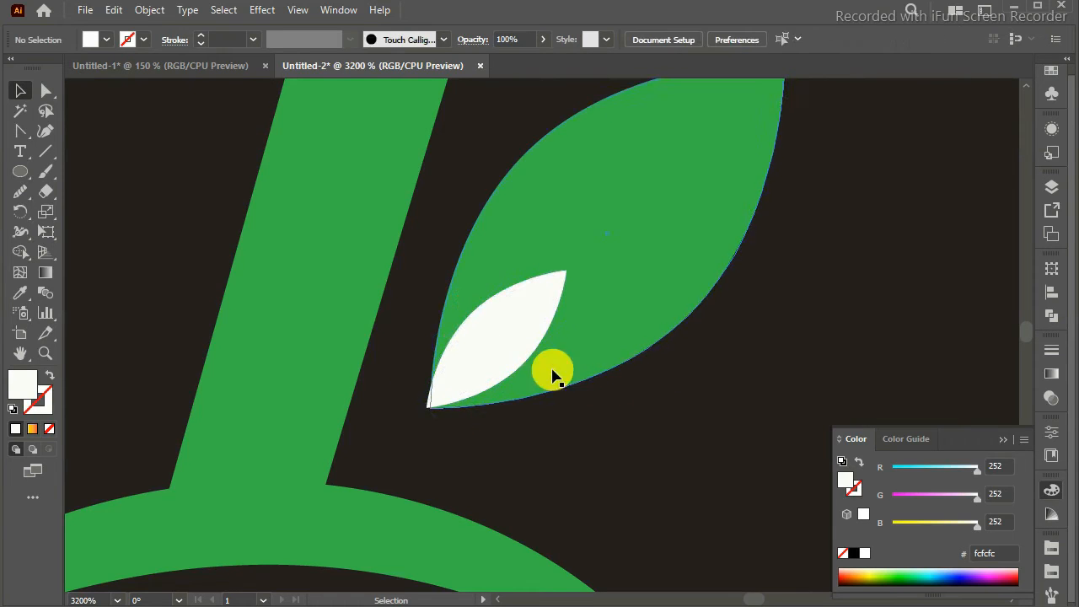
drag(505, 360, 511, 362)
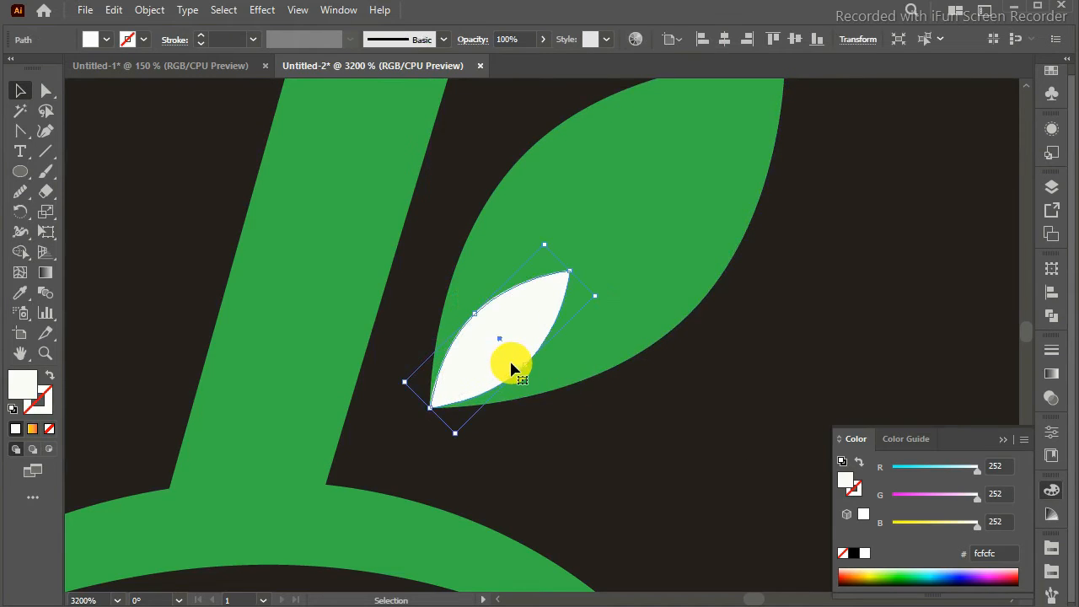
click(627, 440)
Cut the small white leaf out of the green leaf with Minus Front and clear the selection.
drag(463, 168, 582, 423)
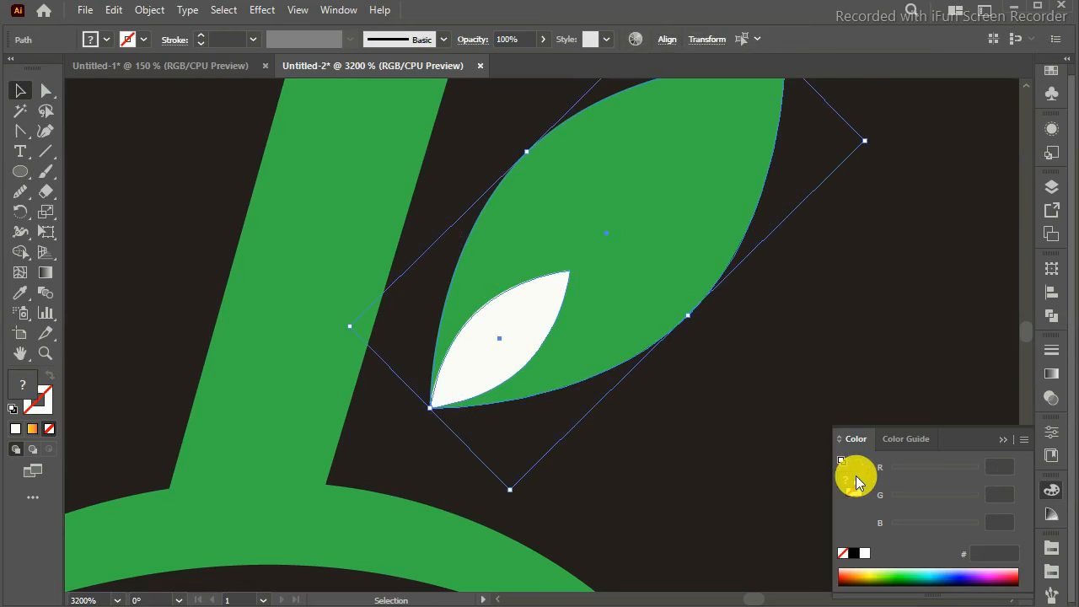
click(1003, 439)
click(1051, 315)
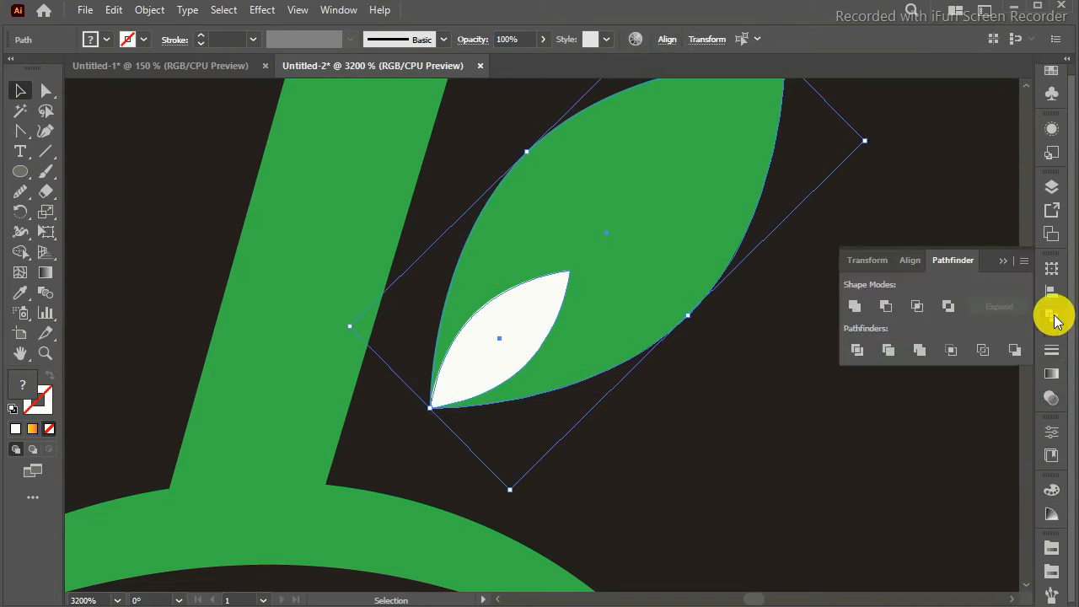
click(886, 305)
click(807, 489)
key(ctrl+minus)
key(ctrl+minus)
key(ctrl+minus)
key(ctrl+minus)
key(ctrl+minus)
key(ctrl+minus)
key(ctrl+minus)
key(ctrl+minus)
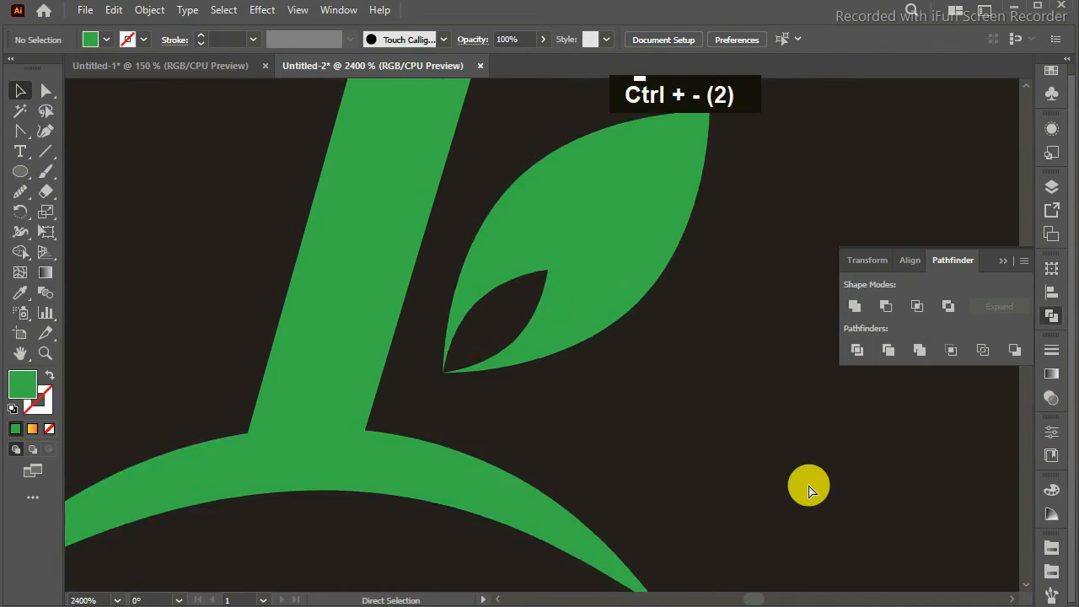
key(ctrl+minus)
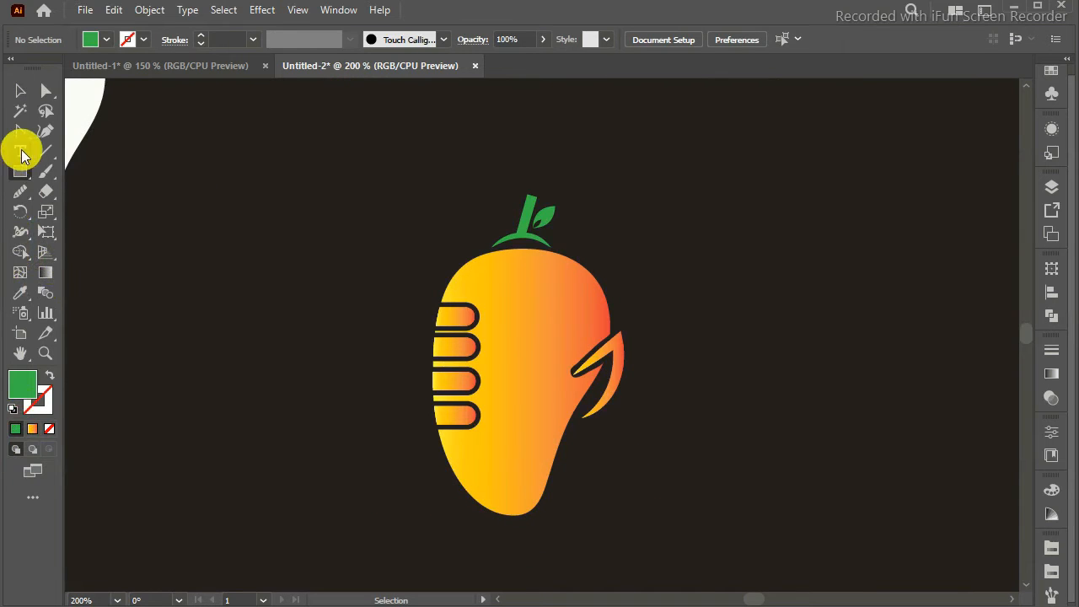
Draw a short narrow green rectangle overlapping and extending below the fruit's lower tip.
click(20, 171)
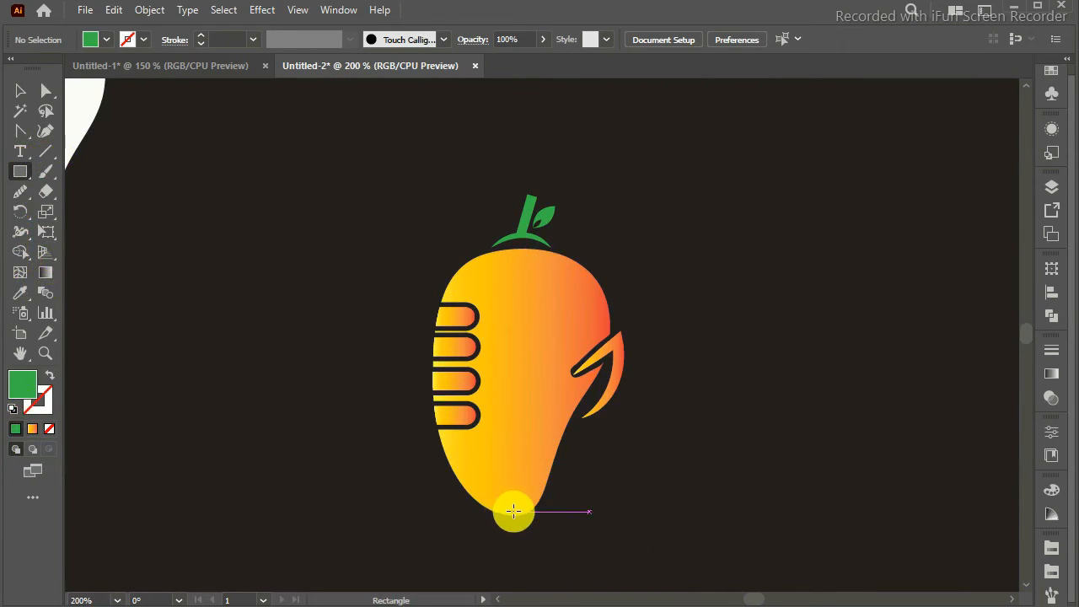
drag(503, 503, 514, 553)
key(Right)
Draw a small green circle under the narrow rectangle, nudge it up to overlap the rectangle's lower end, and deselect it.
click(20, 171)
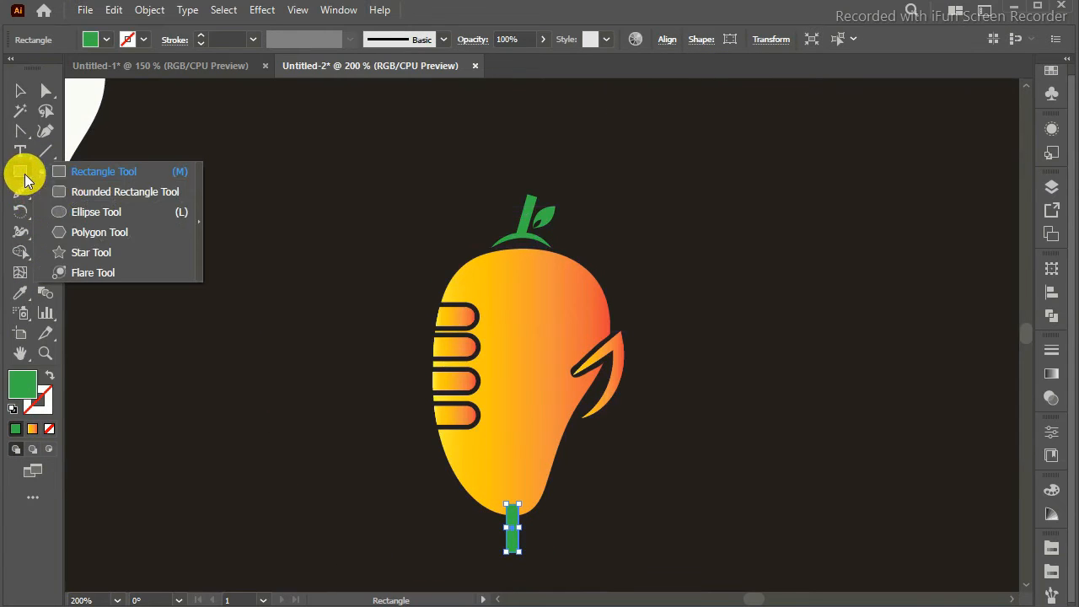
click(94, 211)
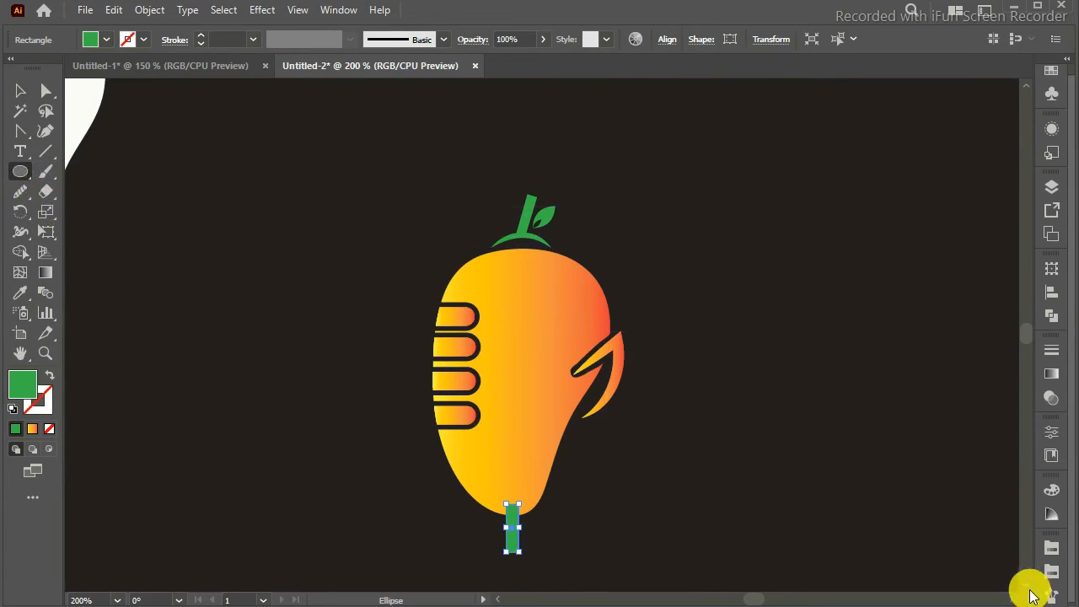
double_click(1025, 584)
click(1026, 587)
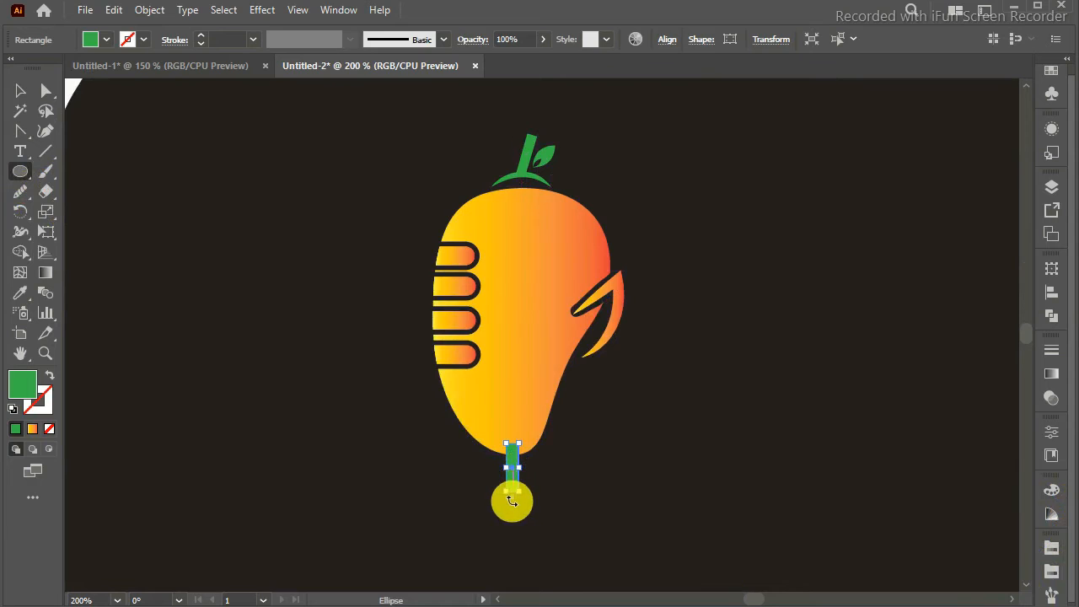
drag(512, 502, 529, 520)
key(Up)
key(Up)
key(Up)
key(Up)
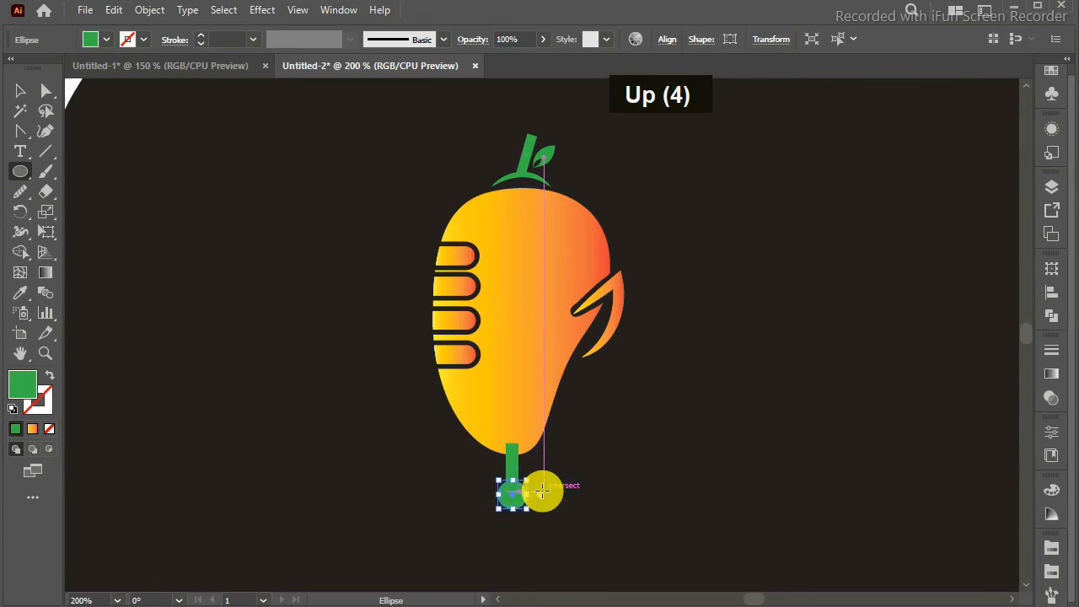
key(Up)
key(Right)
key(Up)
key(Up)
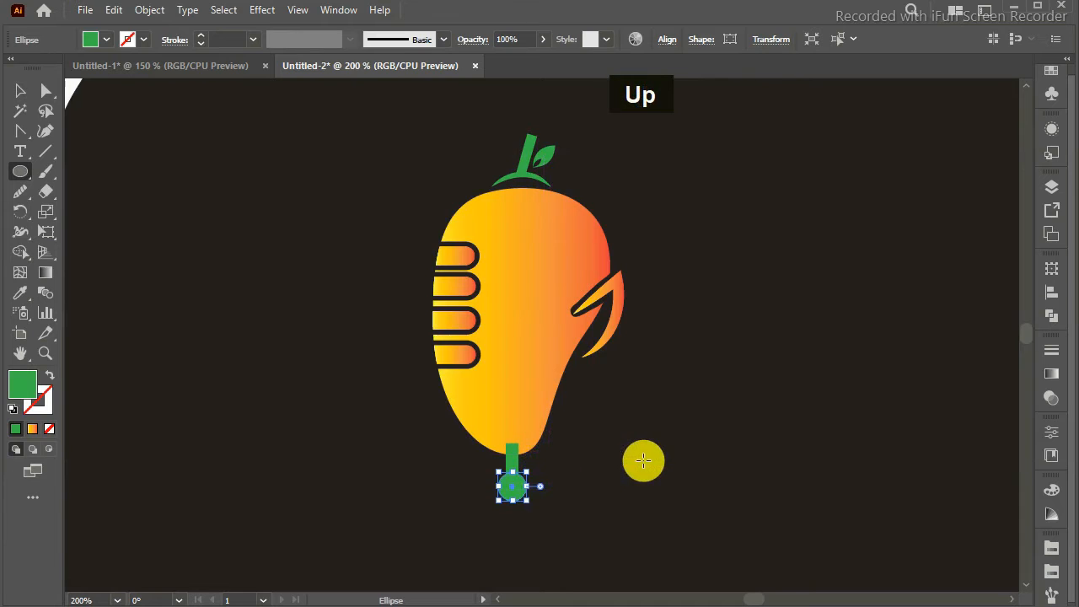
click(20, 90)
click(219, 368)
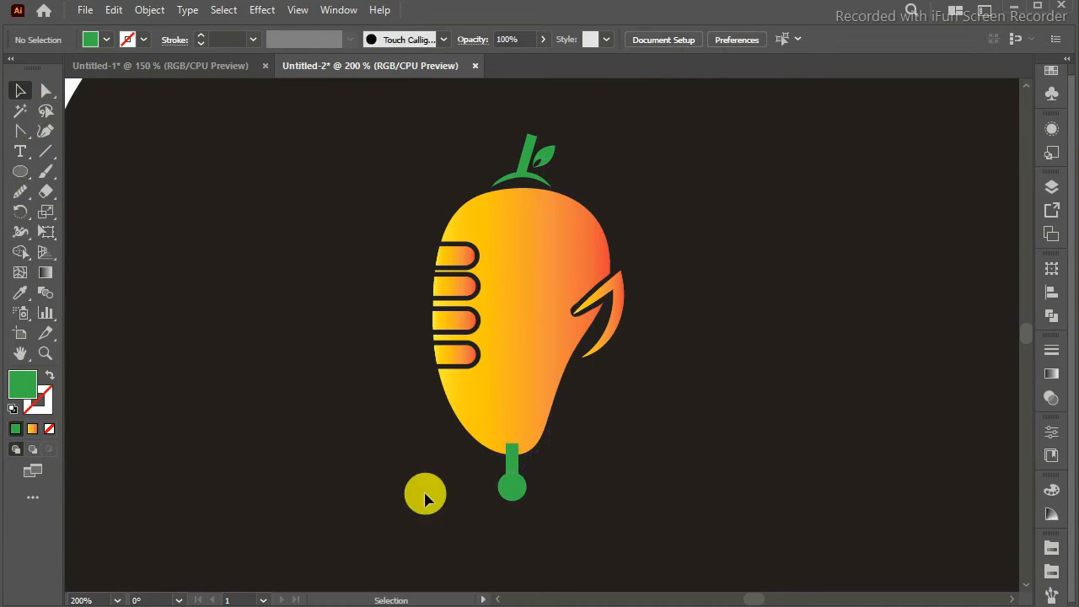
Fill the narrow rectangle and circle below the fruit with the yellow-orange gradient swatch and deselect them.
click(533, 428)
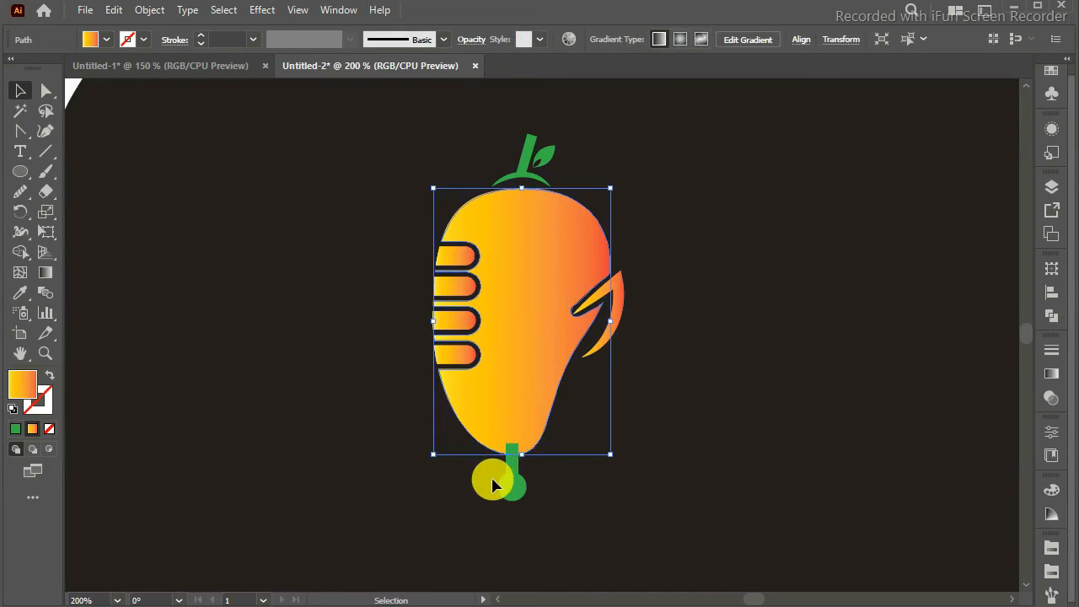
click(469, 518)
click(512, 487)
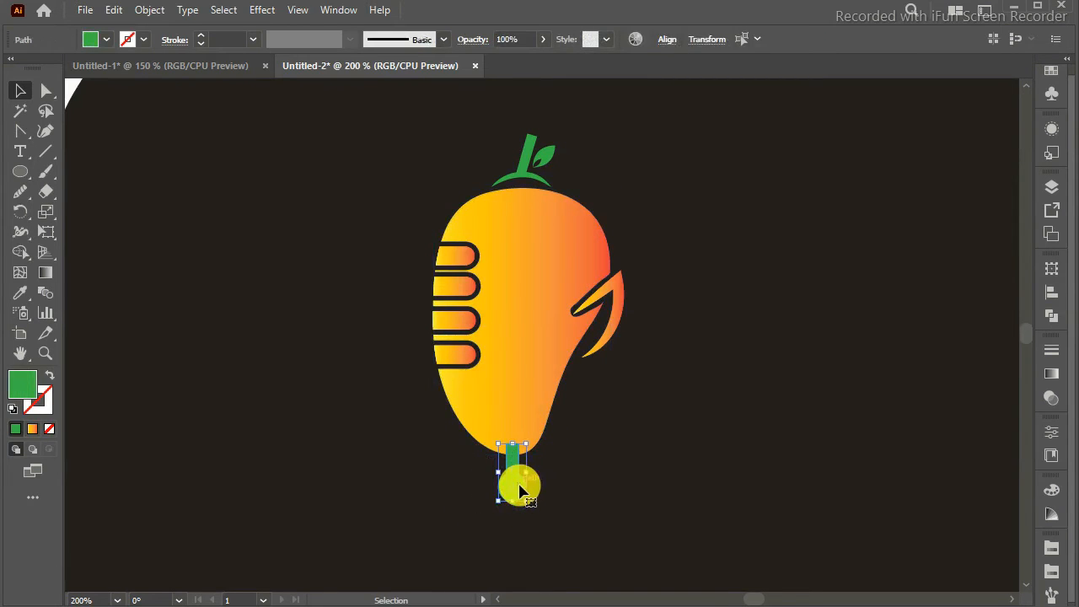
click(1052, 71)
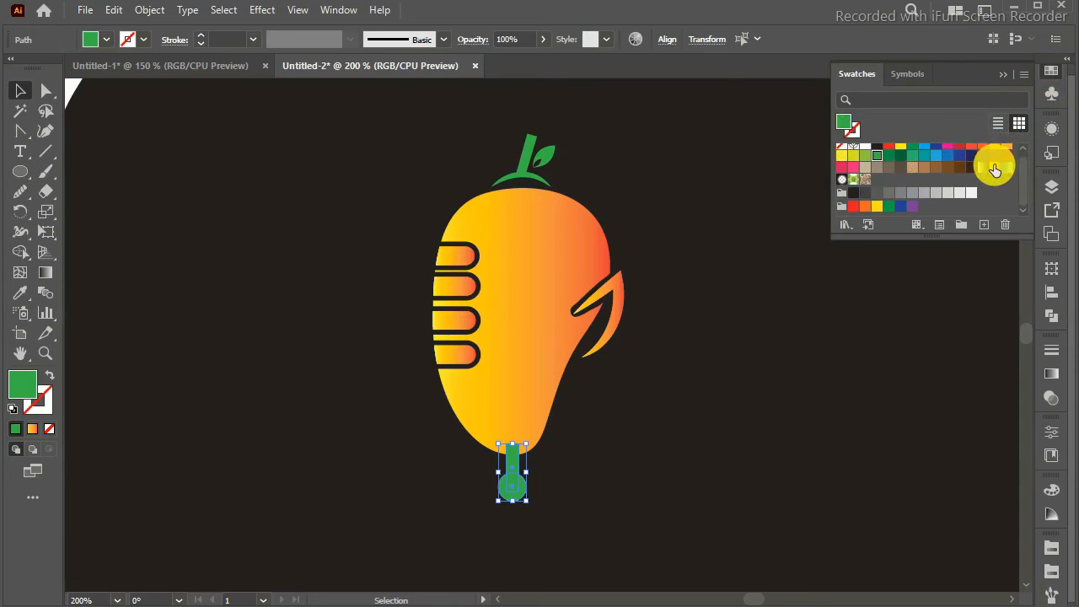
click(995, 167)
click(879, 371)
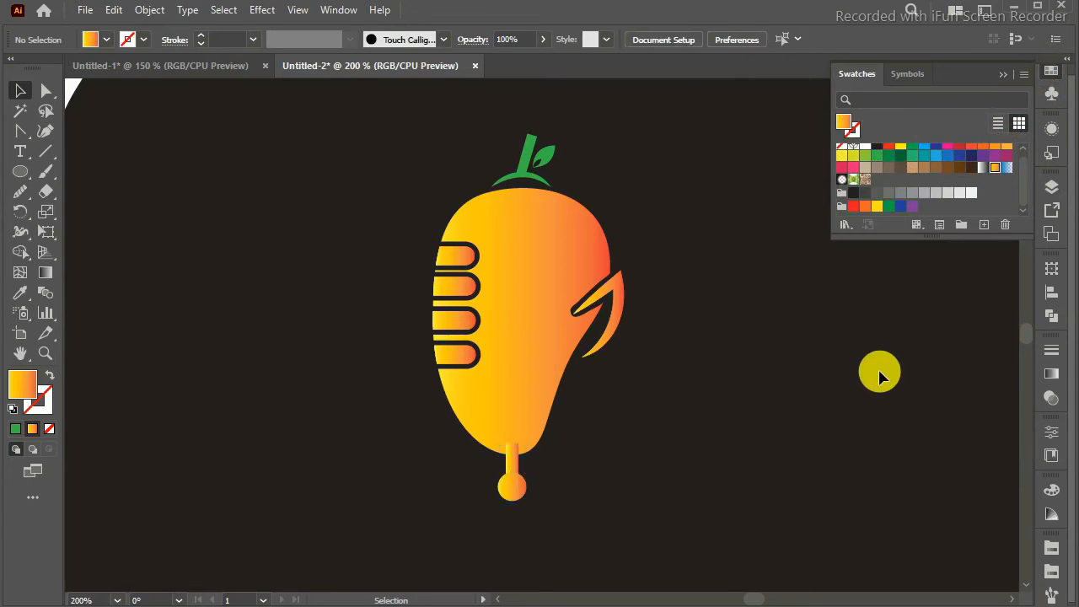
Bring the main fruit body to the front so it covers the rectangle's upper end, and clear the selection.
click(518, 490)
click(681, 481)
click(504, 390)
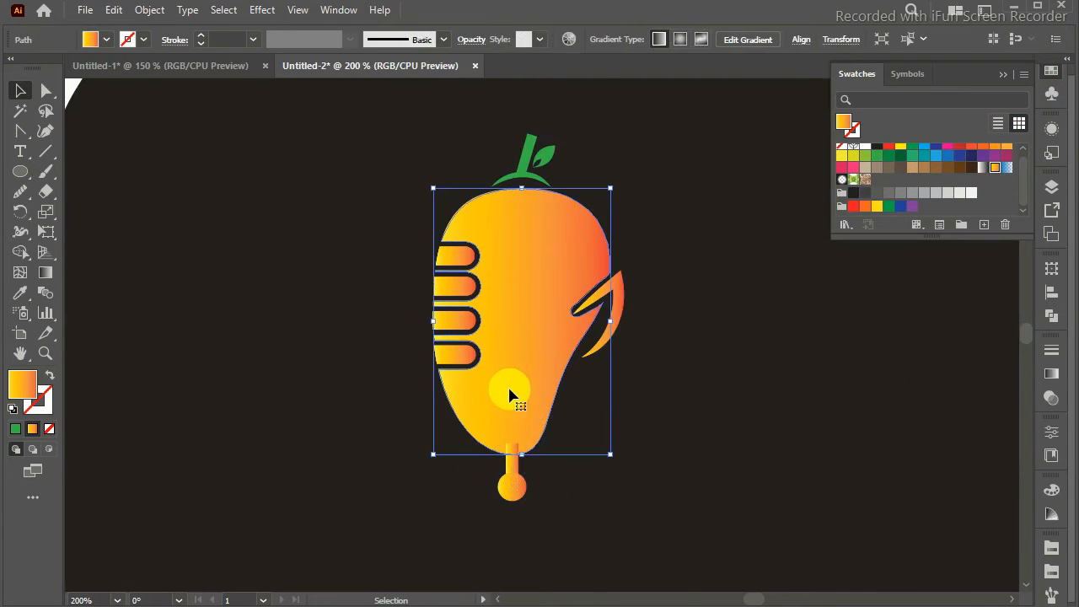
right_click(508, 386)
mouse_move(601, 510)
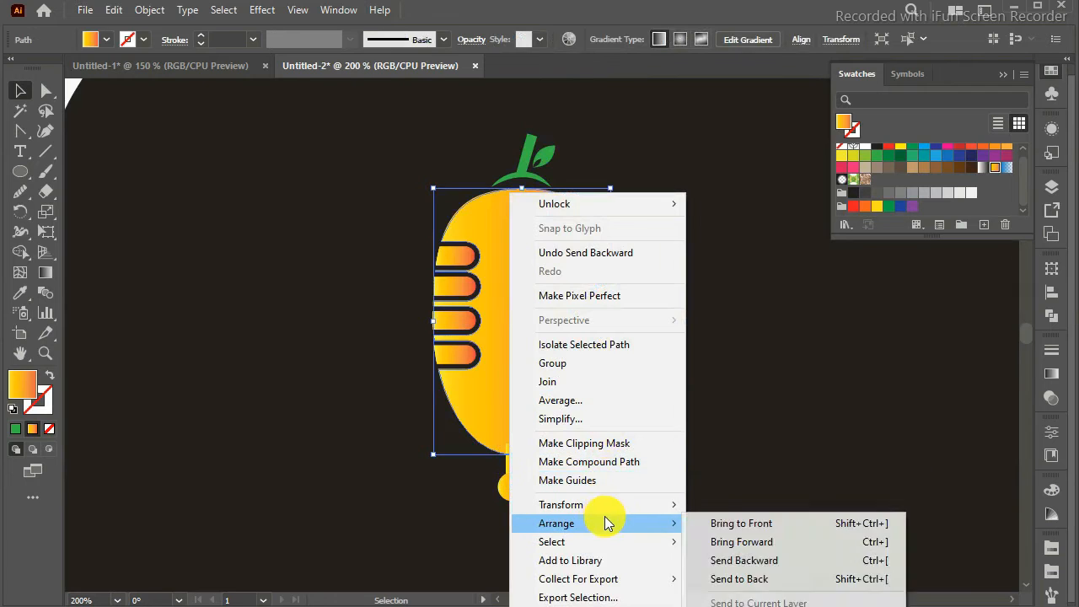
click(734, 520)
double_click(750, 476)
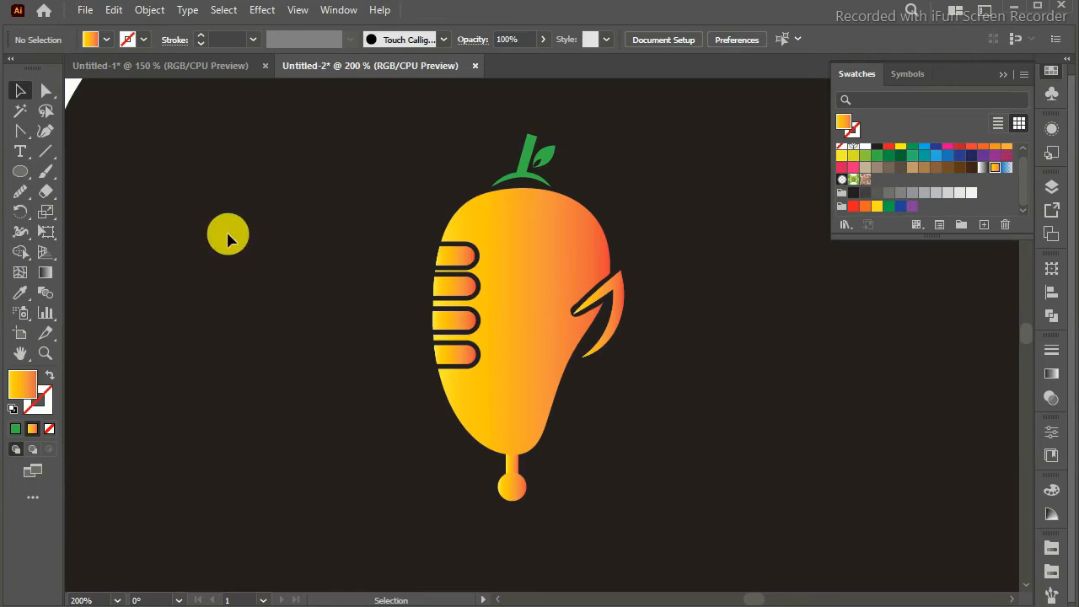
click(529, 171)
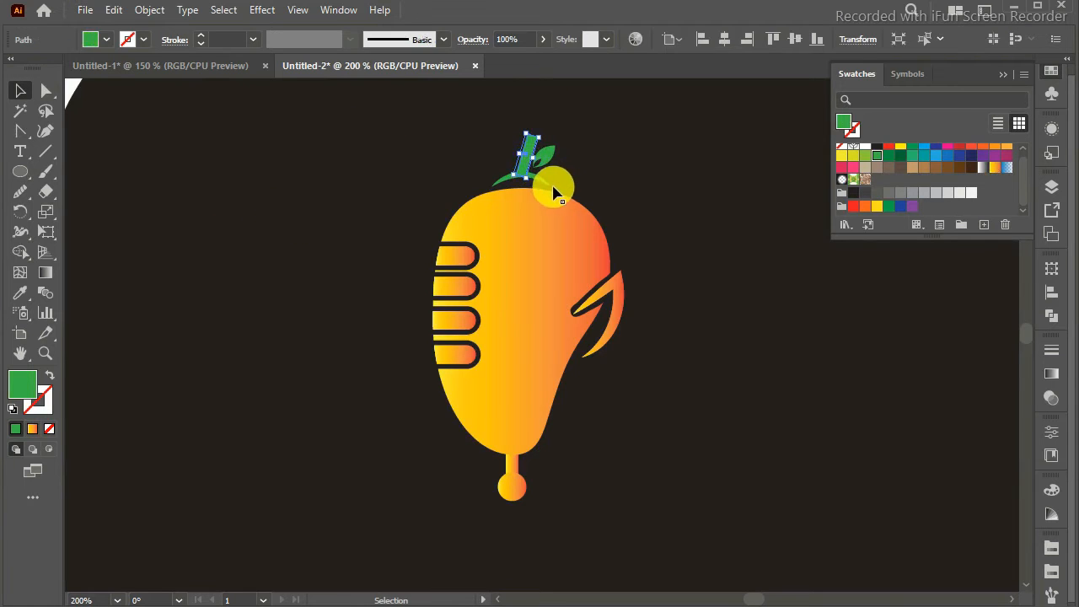
click(541, 179)
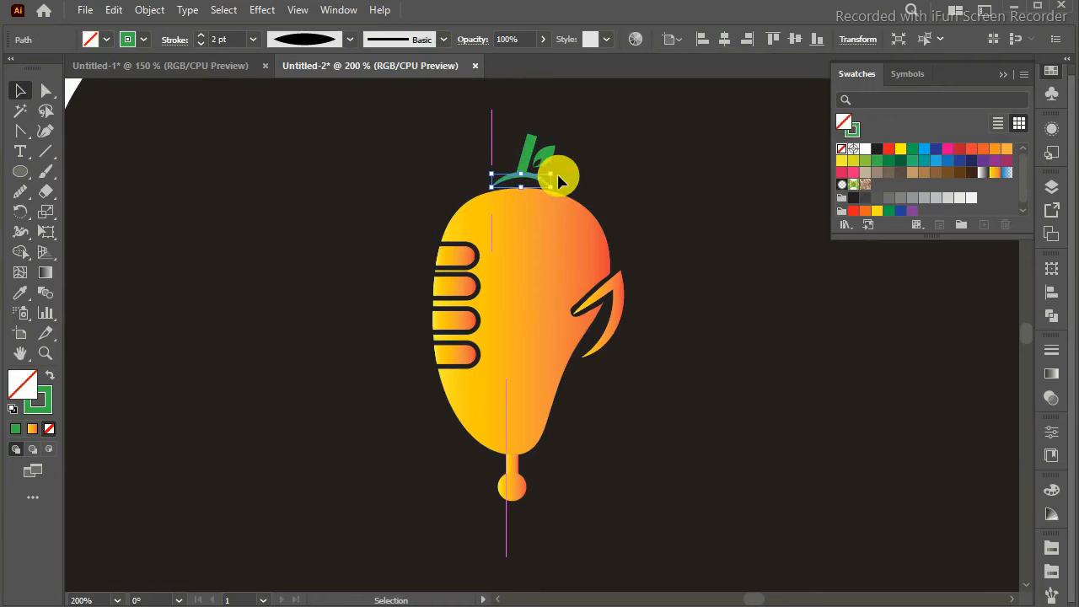
key(ctrl+equal)
key(ctrl+equal)
key(ctrl+equal)
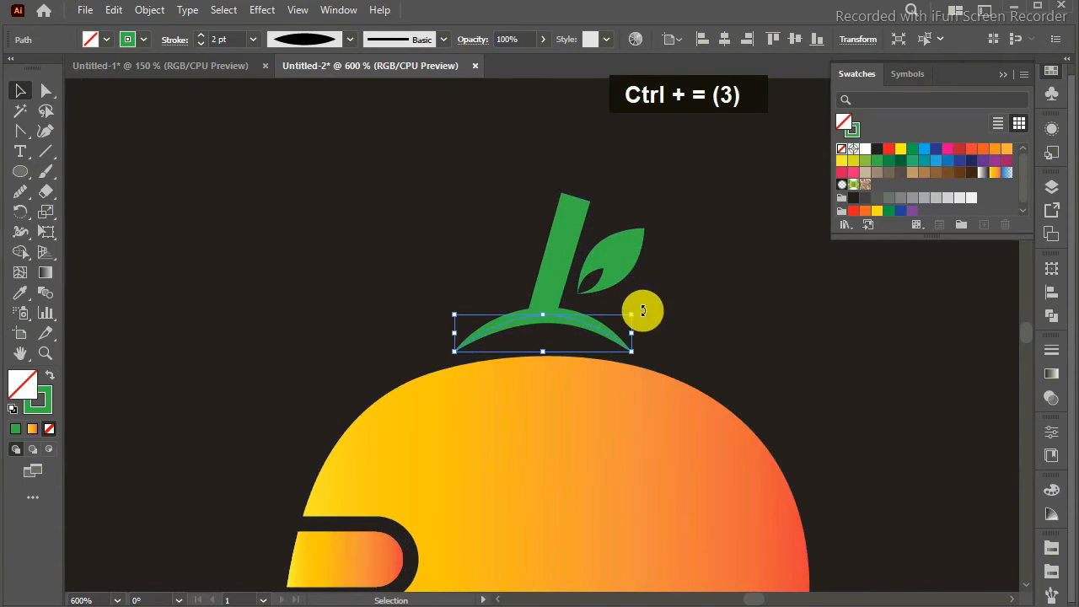
click(683, 325)
key(ctrl+z)
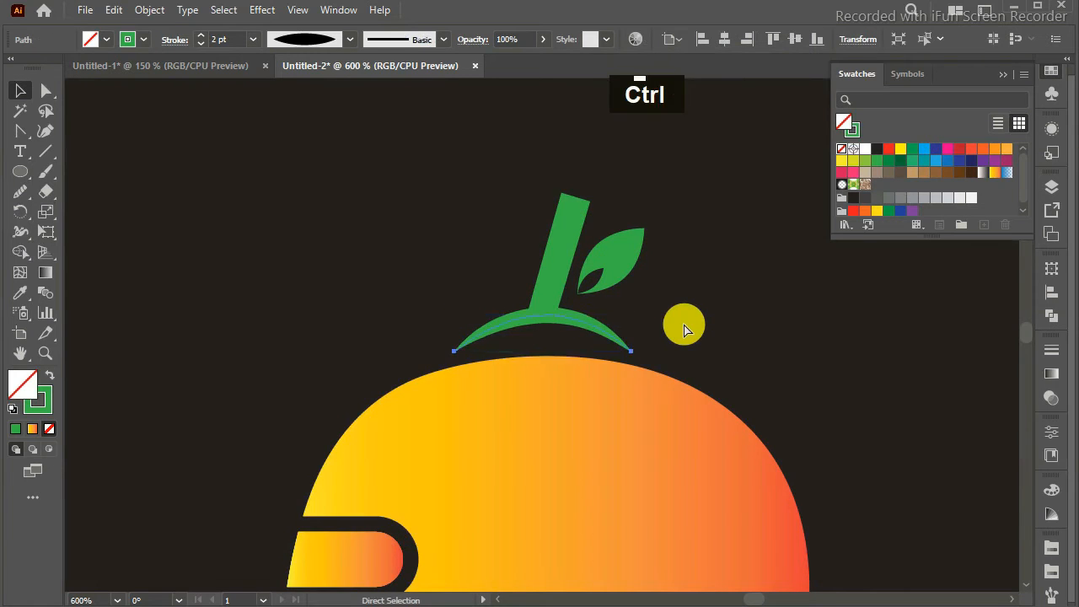
Delete the leftover white shape to the upper left of the fruit.
key(ctrl+minus)
key(ctrl+minus)
key(ctrl+minus)
key(ctrl+minus)
key(ctrl+minus)
click(296, 287)
key(Delete)
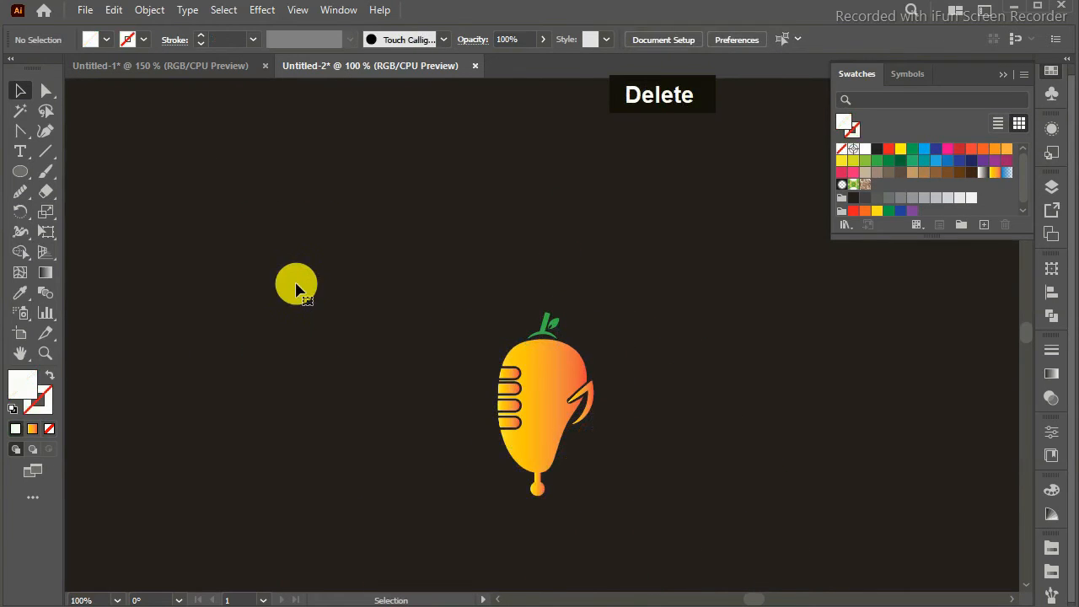
Draw an area-text frame beside the lower right of the fruit.
key(ctrl+equal)
key(ctrl+equal)
scroll(1023, 327, down, 3)
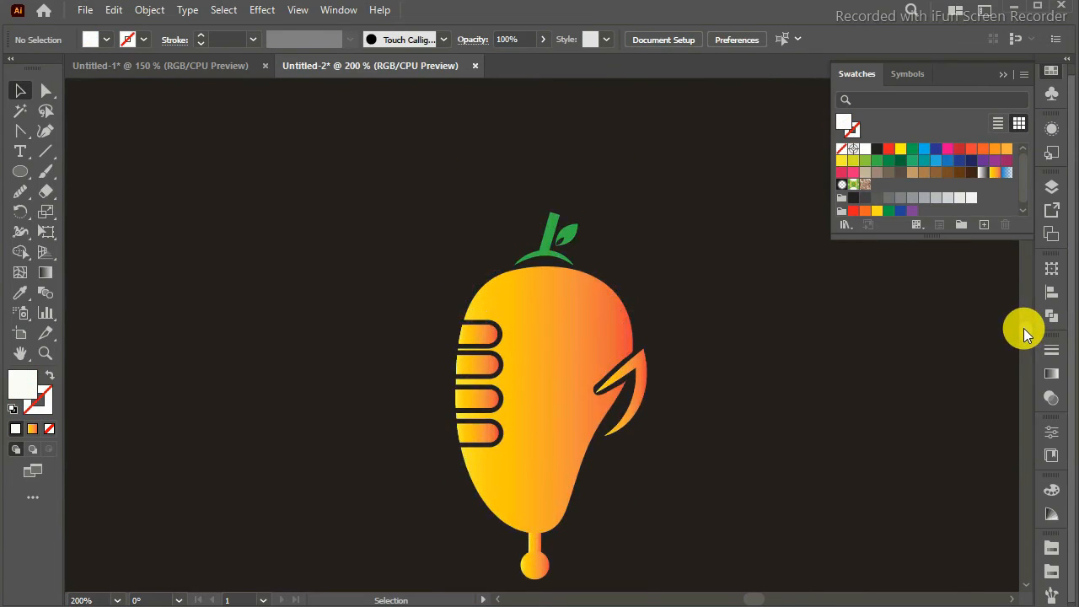
click(1026, 588)
click(1013, 606)
click(998, 538)
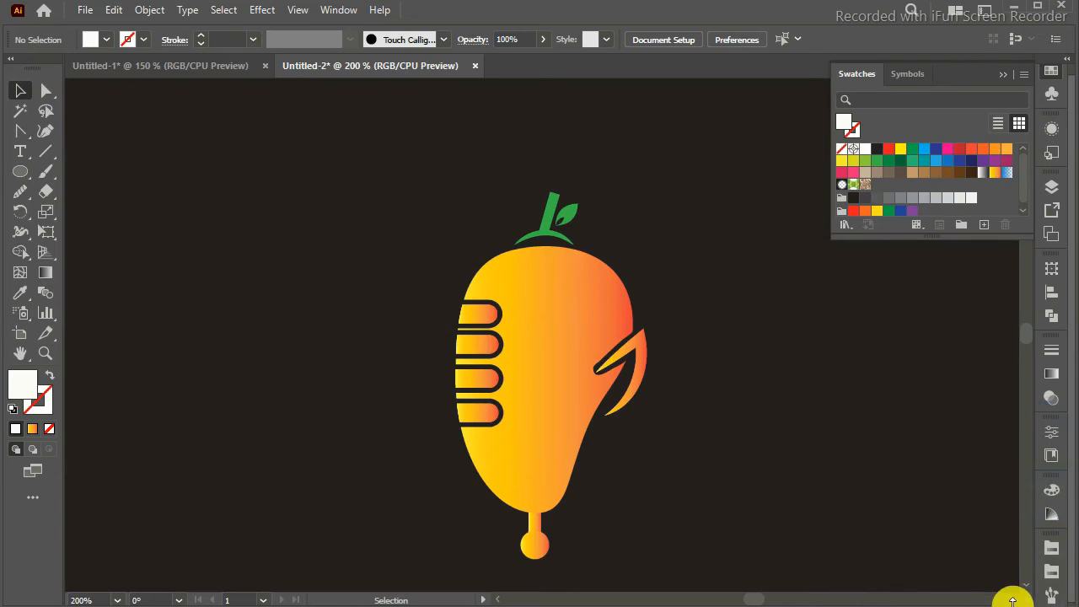
click(1012, 600)
click(1002, 541)
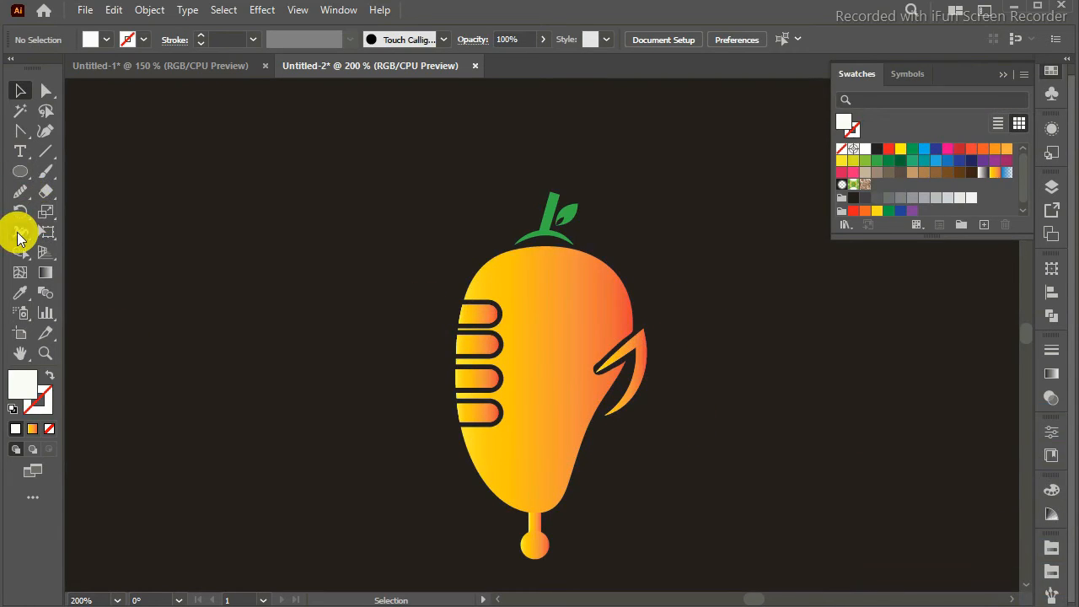
click(20, 151)
drag(697, 408, 976, 536)
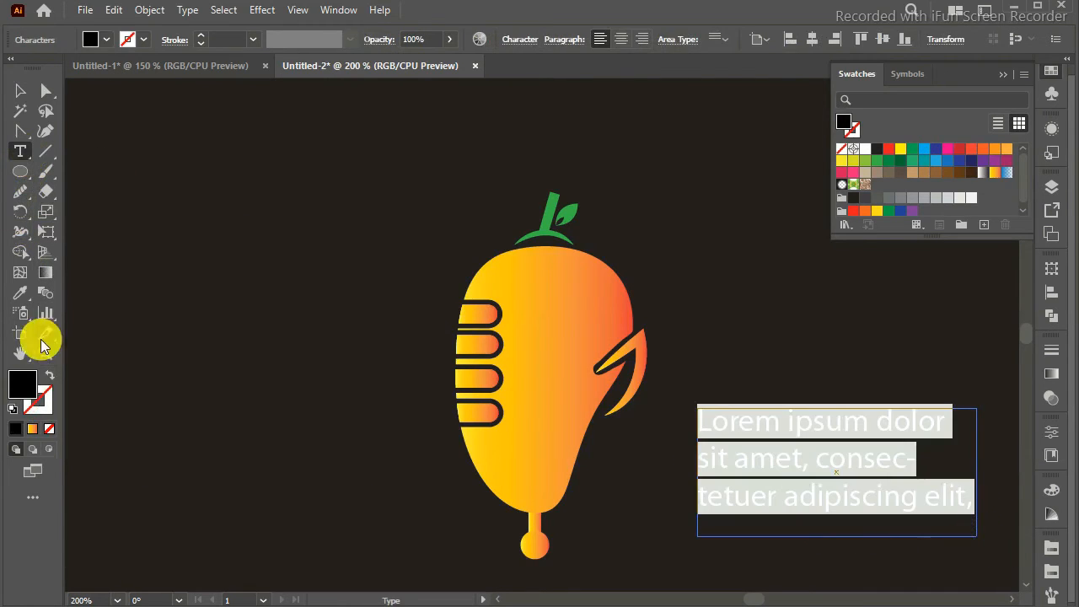
Set the fill color of the placeholder text to white.
double_click(31, 378)
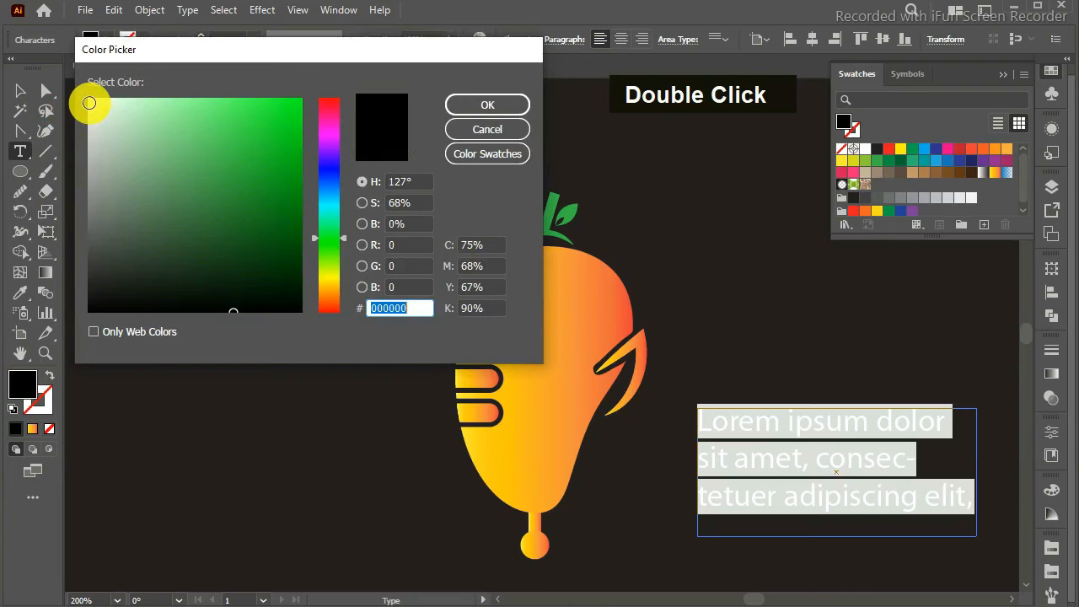
click(89, 103)
click(505, 104)
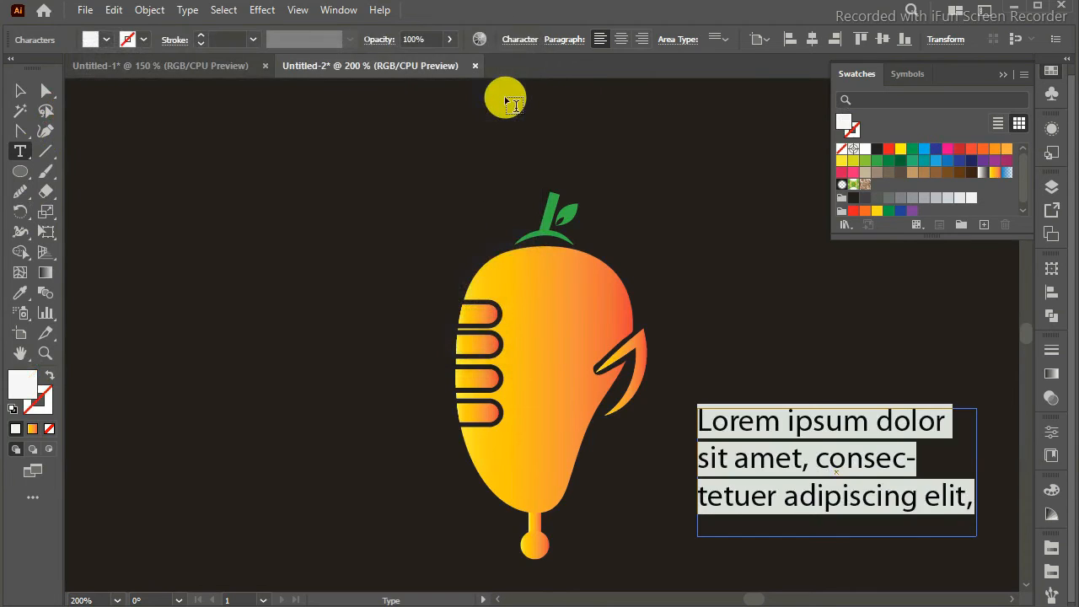
Replace the placeholder text in the frame with the word "مینگو".
text(مع)
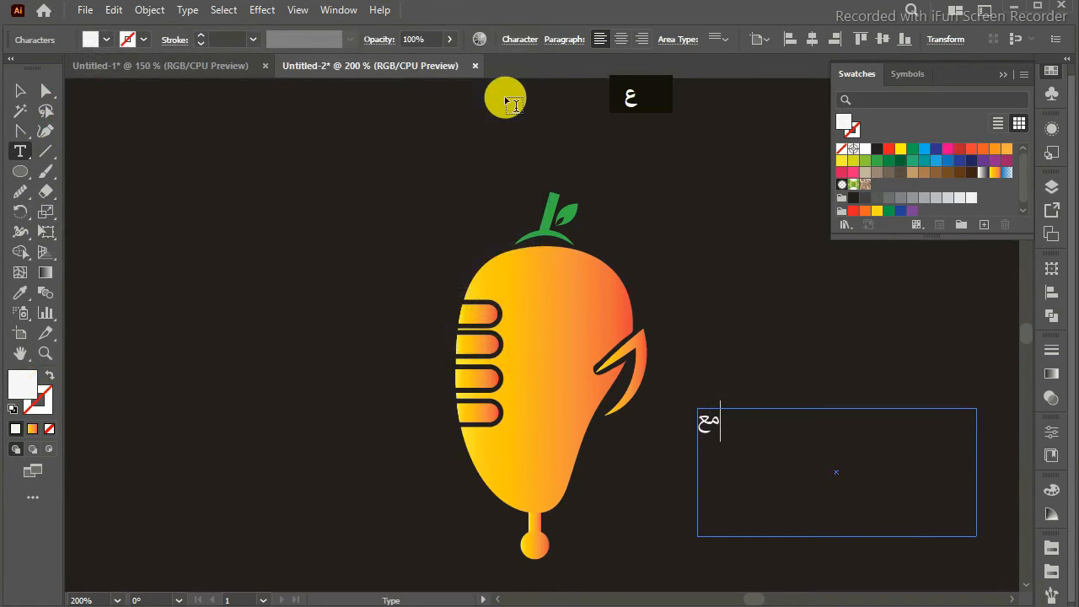
text(ن)
key(BackSpace)
key(BackSpace)
text(ی)
text(نگه)
key(BackSpace)
text(و)
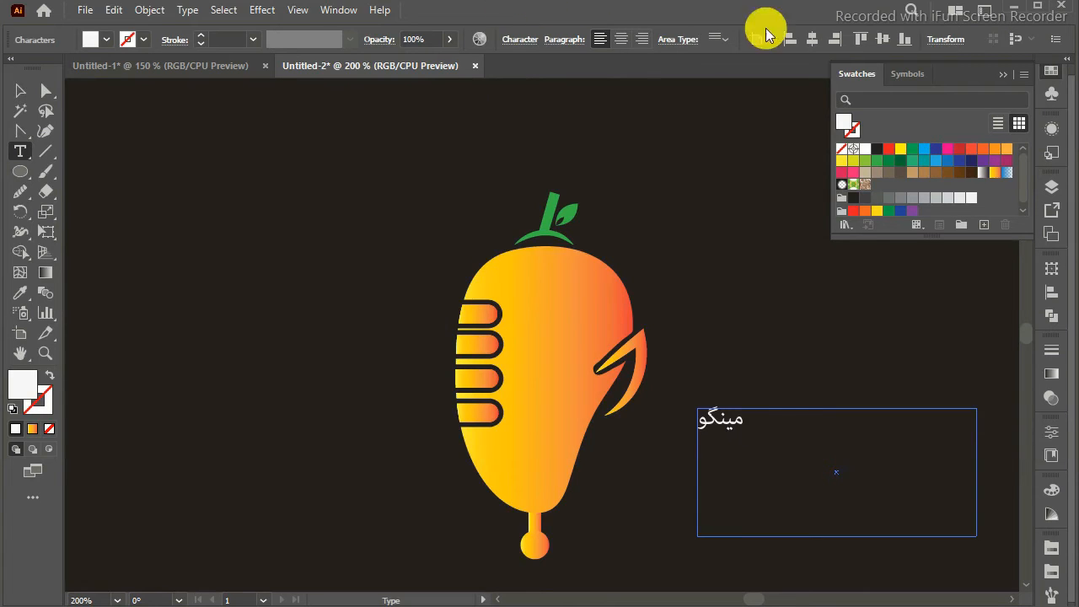
Set the font size of the "مینگو" text to 36 pt.
click(1003, 74)
click(1051, 433)
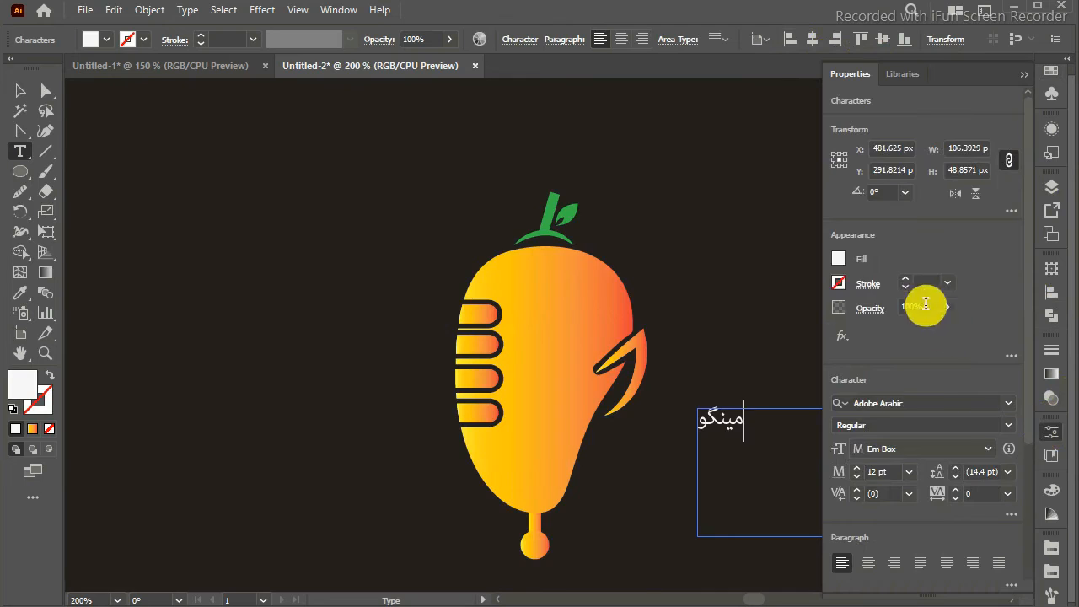
click(908, 471)
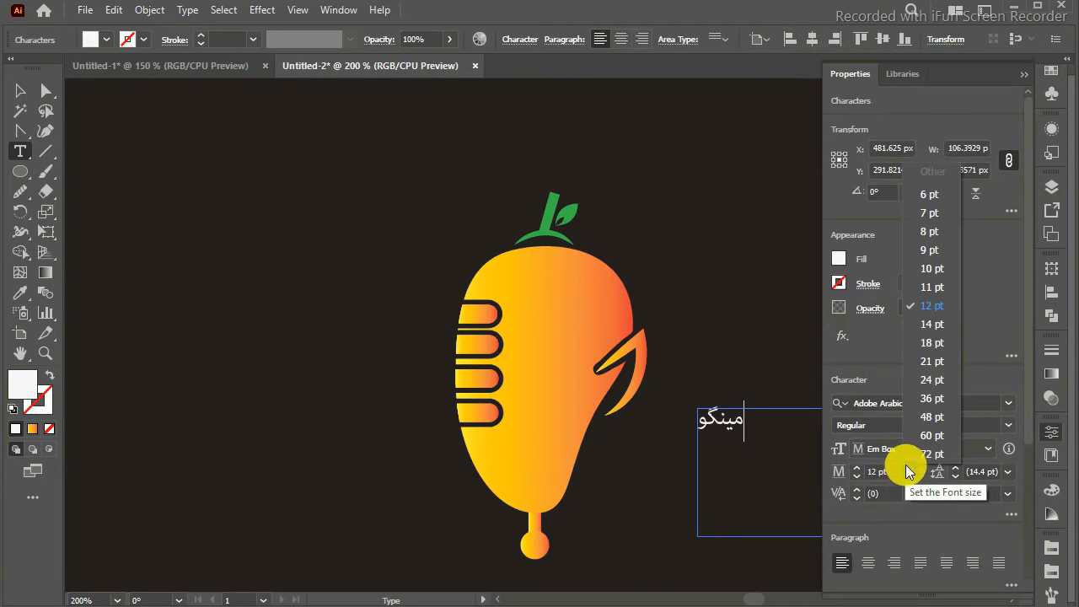
click(929, 397)
click(21, 92)
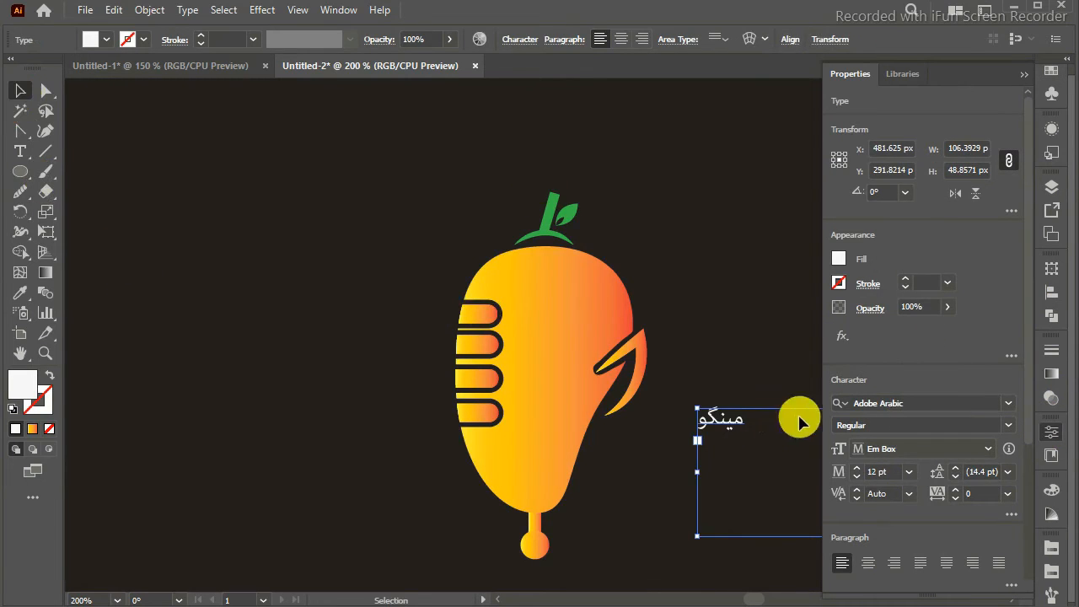
click(908, 471)
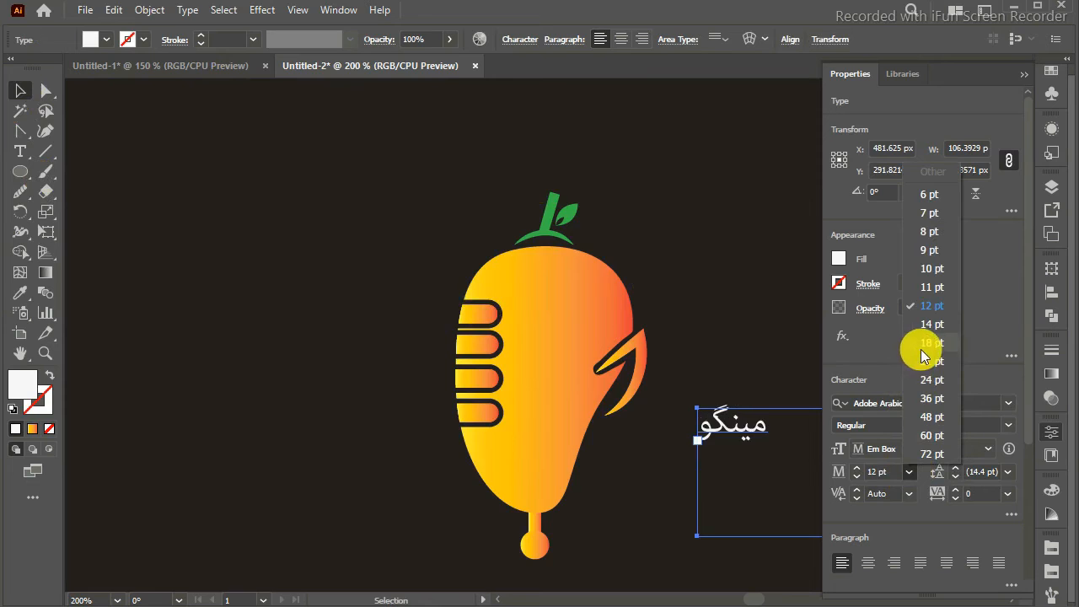
click(932, 397)
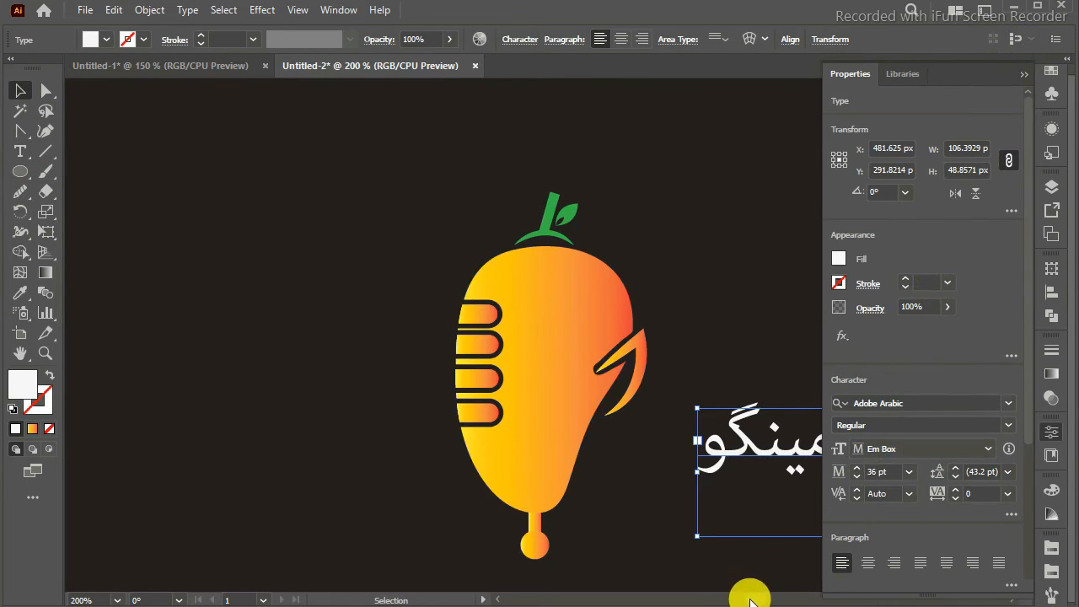
Preview Arabic fonts on the "مینگو" text and apply Aseer Unicode.
drag(749, 595, 754, 595)
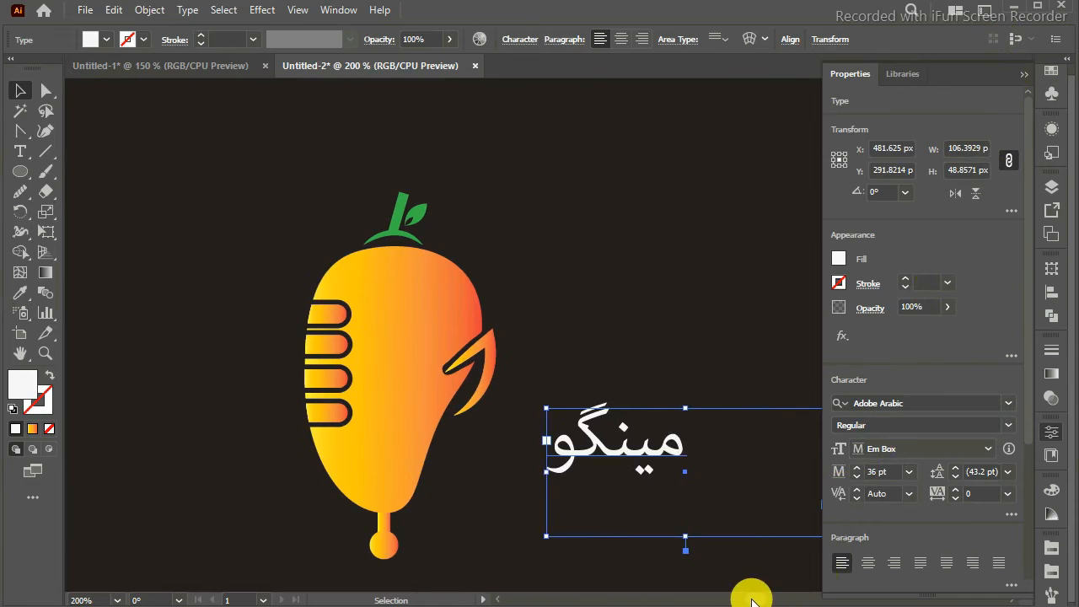
click(1007, 405)
key(Down)
key(Down)
key(Down)
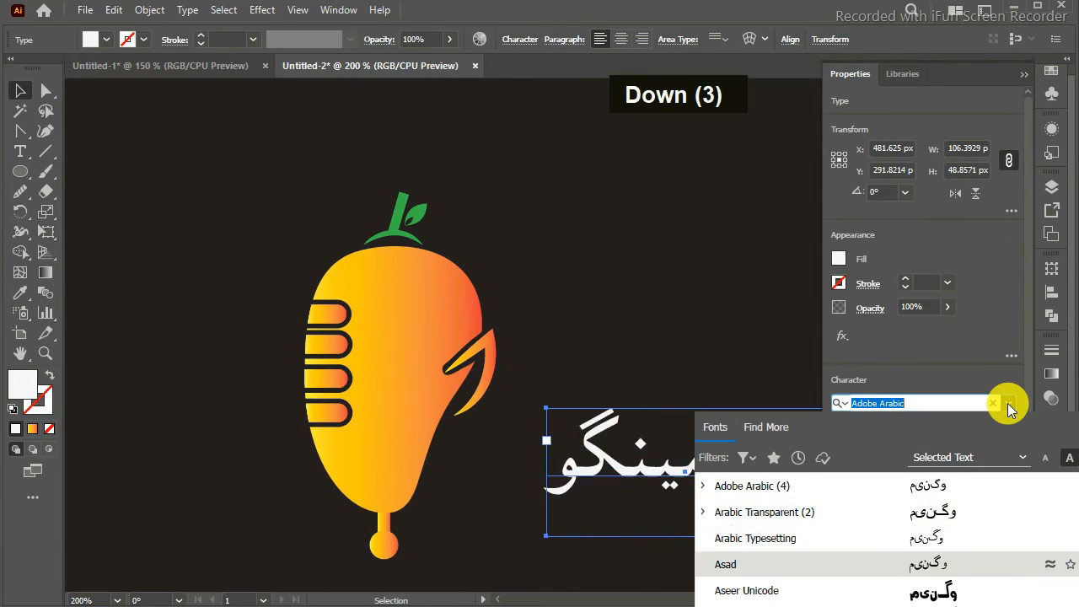
key(Down)
key(Down)
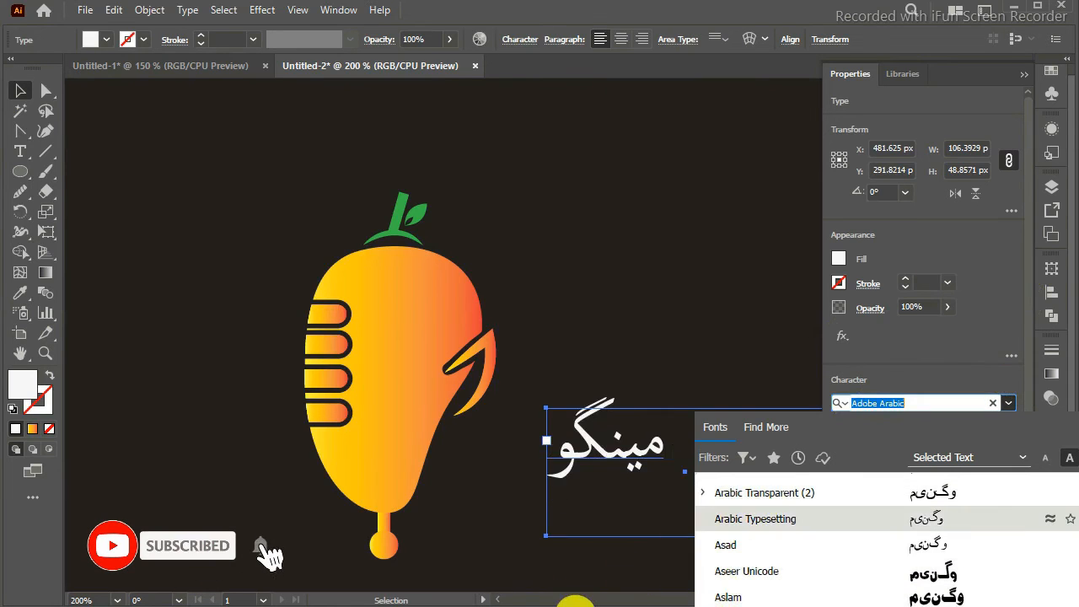
click(933, 571)
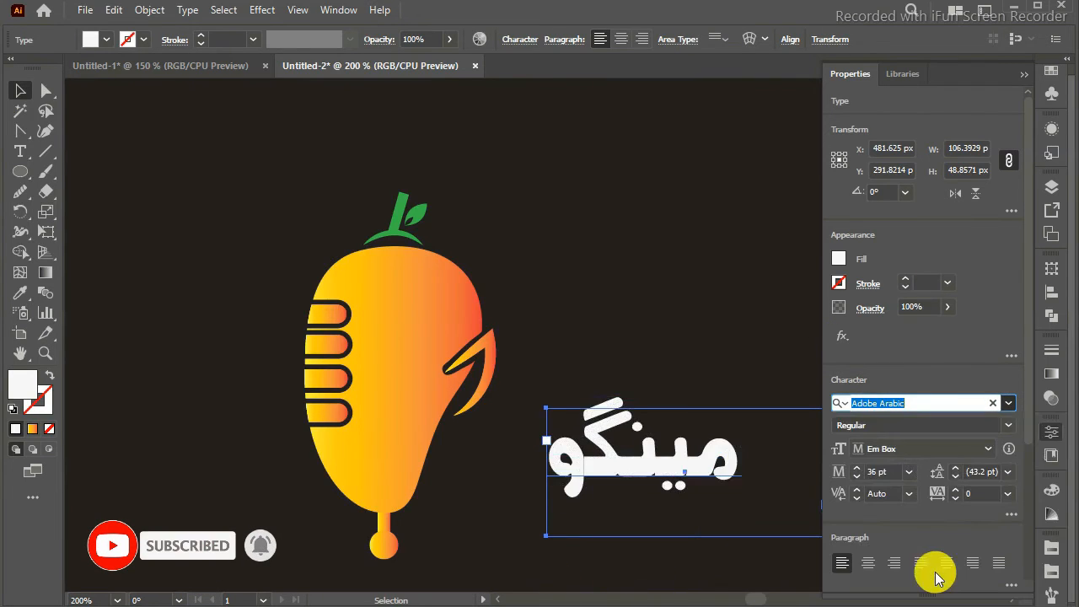
Change the font of the "مینگو" text to KacstDecorative Medium.
click(754, 595)
scroll(755, 596, left, 3)
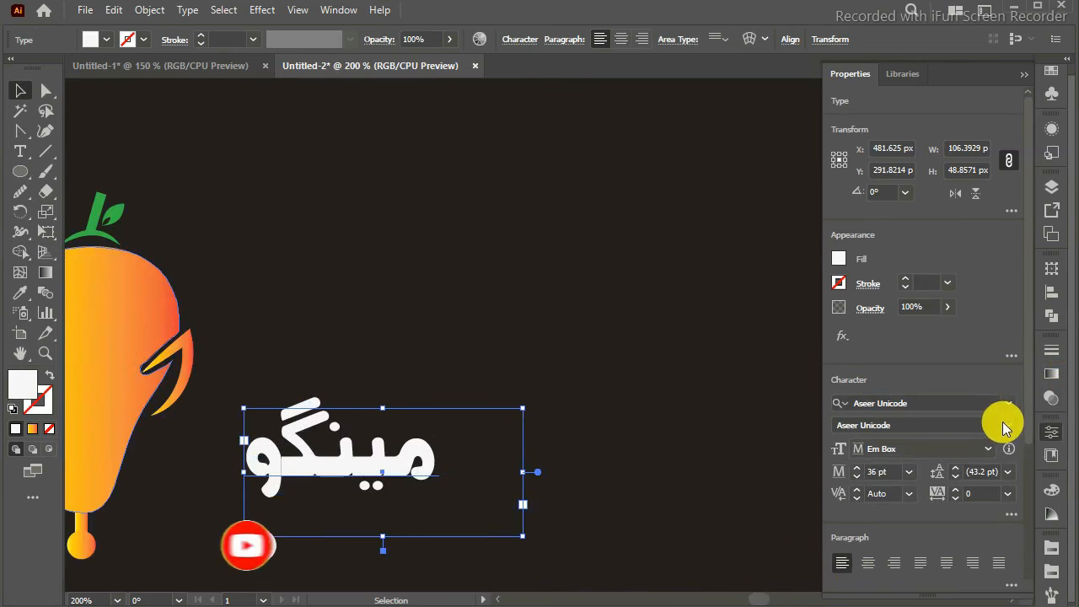
click(1009, 403)
key(Down)
key(Down)
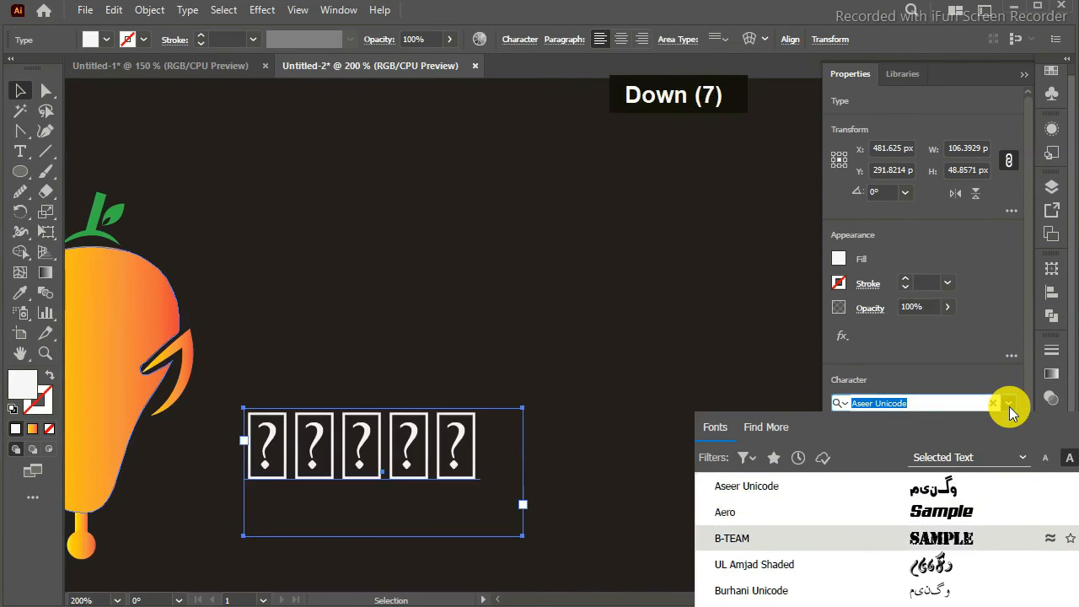
key(Up)
key(Up)
key(Down)
key(Up)
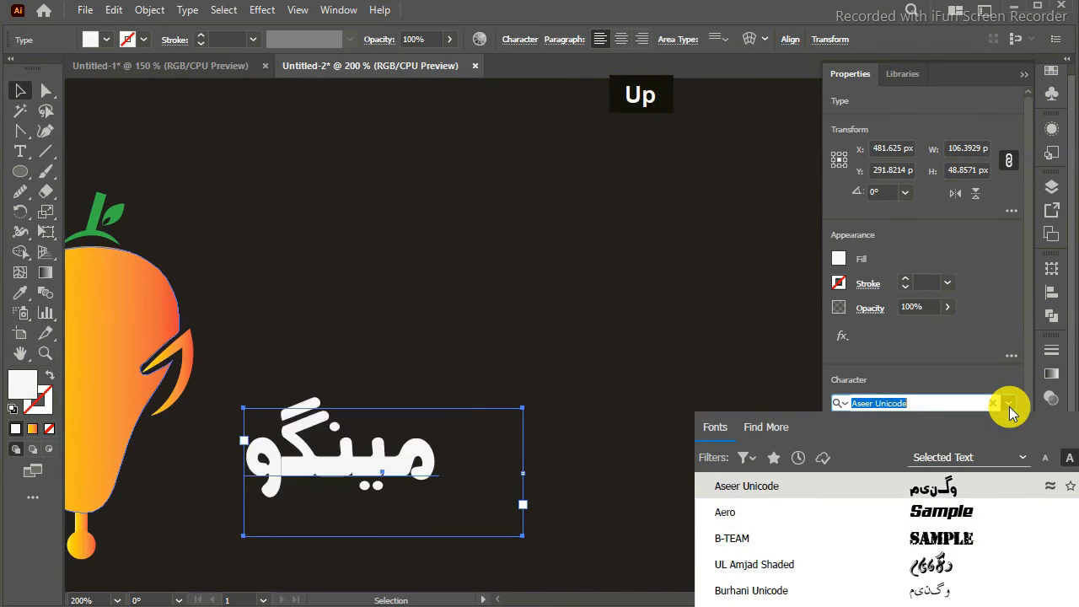
key(Down)
key(Down)
key(Down)
key(Down)
key(Down)
key(Down)
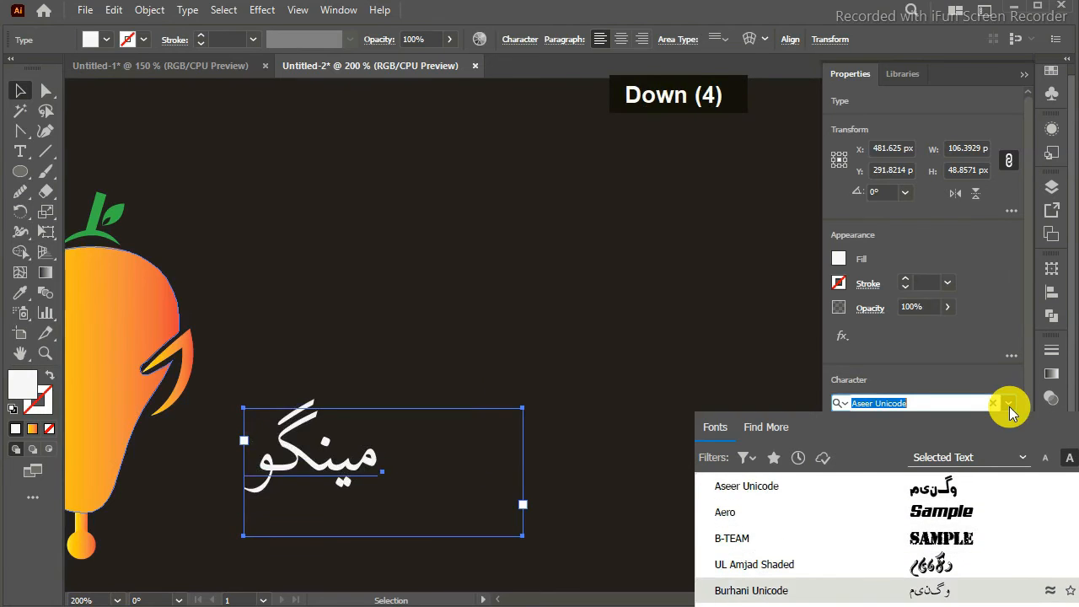
key(Return)
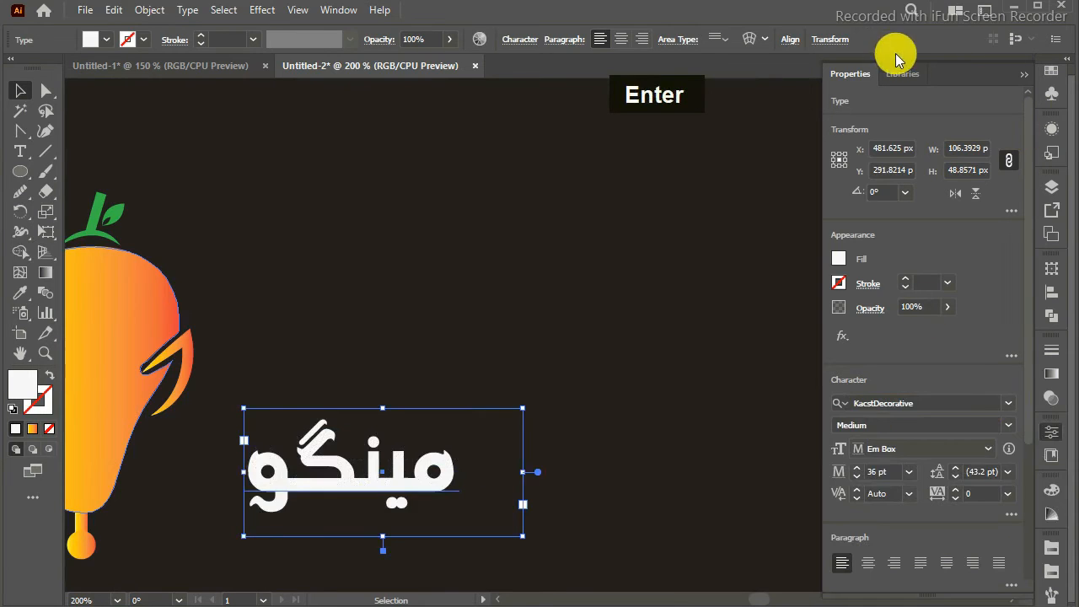
Move the "مینگو" text close to the right of the fruit's stalk and place a duplicate above and to its right.
drag(441, 474, 321, 512)
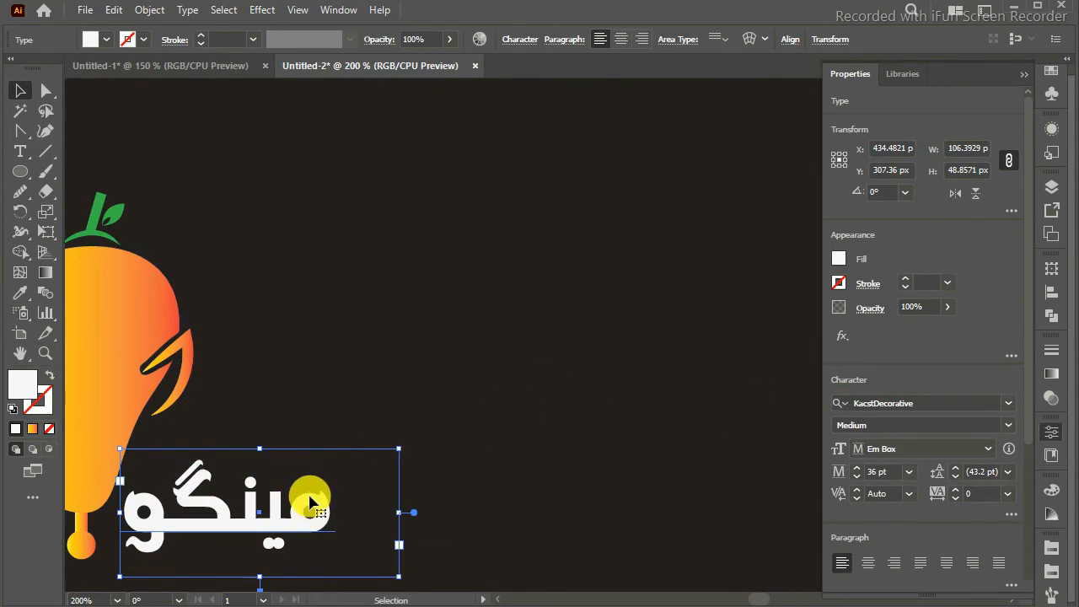
drag(310, 503, 638, 325)
Clear all the letters from the duplicated text frame.
double_click(641, 323)
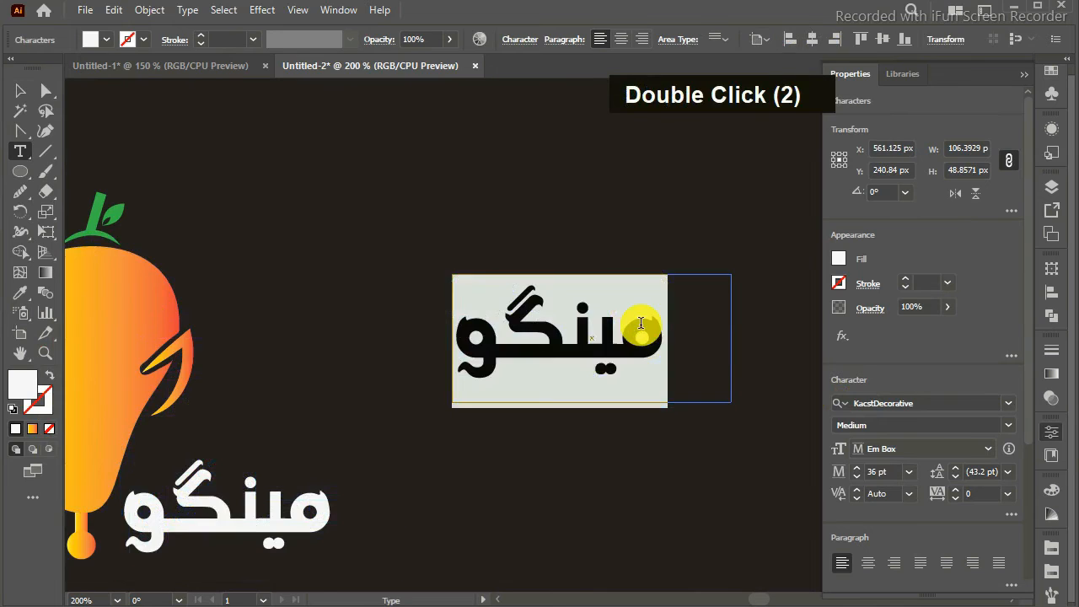
key(Right)
key(BackSpace)
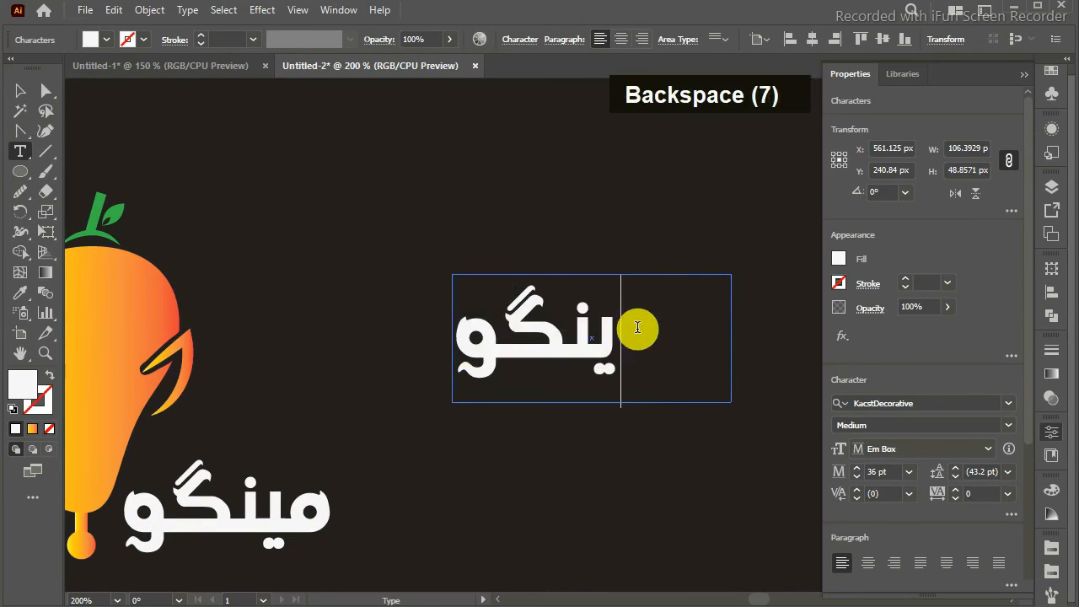
key(Left)
key(Left)
key(Right)
key(Right)
key(Right)
key(Right)
key(Right)
key(Right)
key(Right)
key(Right)
key(Right)
key(Right)
key(Right)
key(Right)
key(Right)
key(Right)
key(BackSpace)
key(BackSpace)
key(BackSpace)
key(BackSpace)
key(BackSpace)
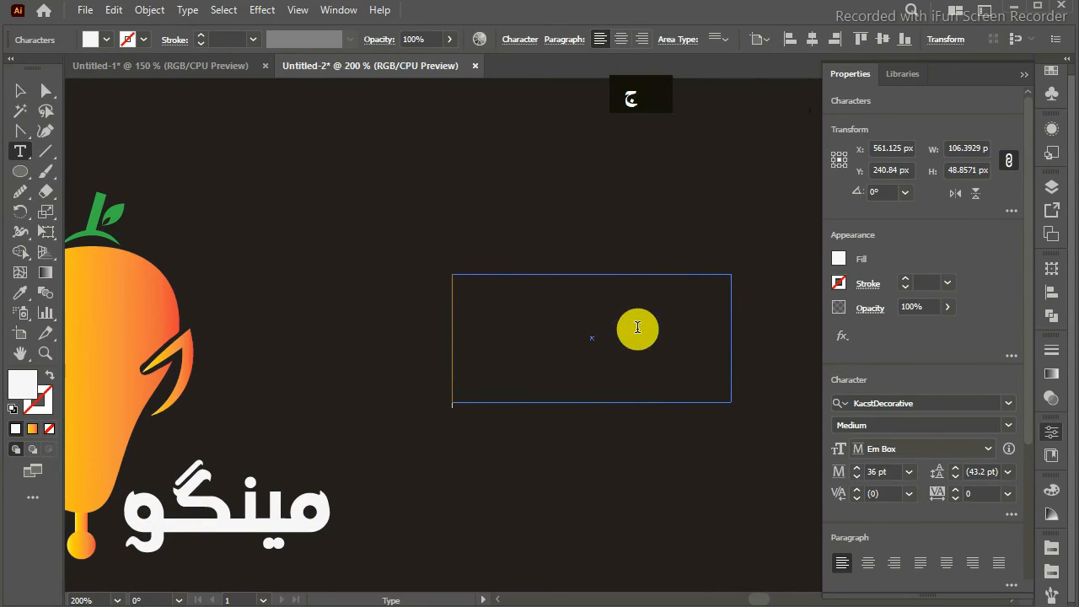
Enter the word "جوس" in the emptied duplicate text frame and finish text editing.
text(جع)
key(BackSpace)
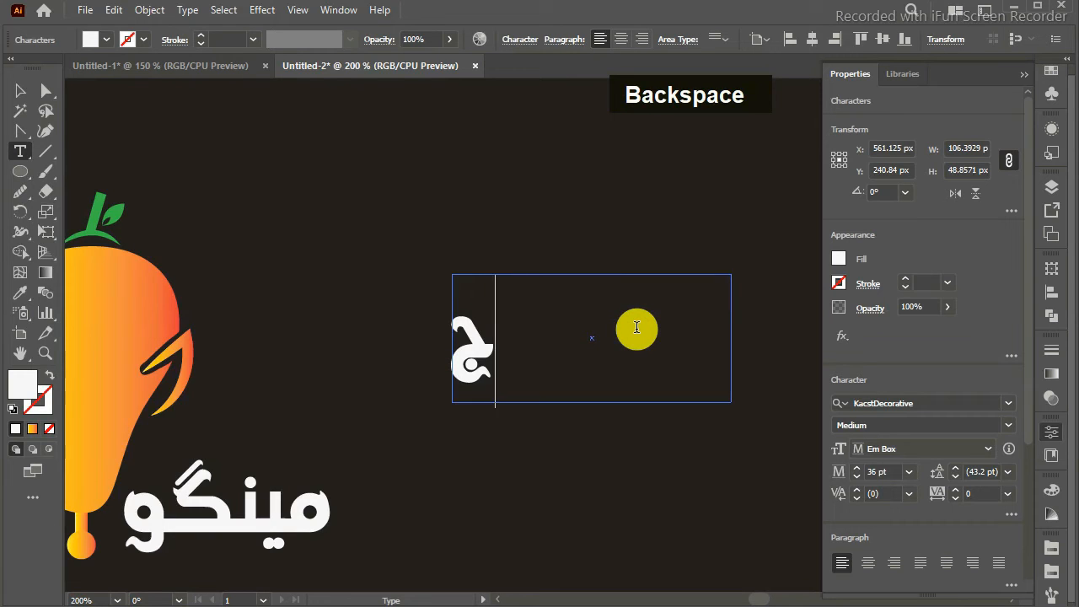
text(وو)
key(BackSpace)
text(س)
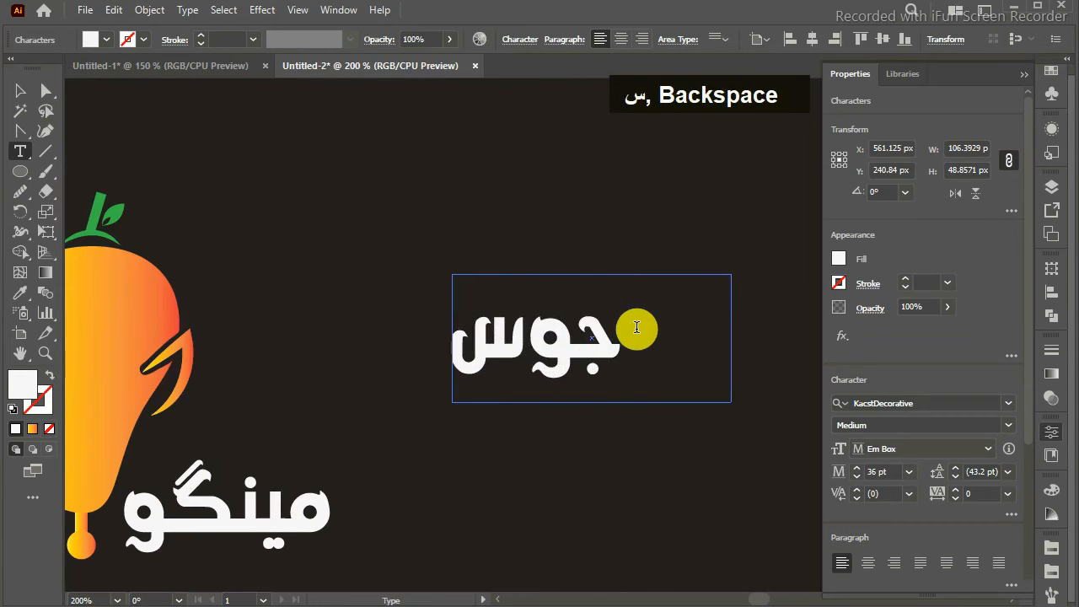
click(18, 90)
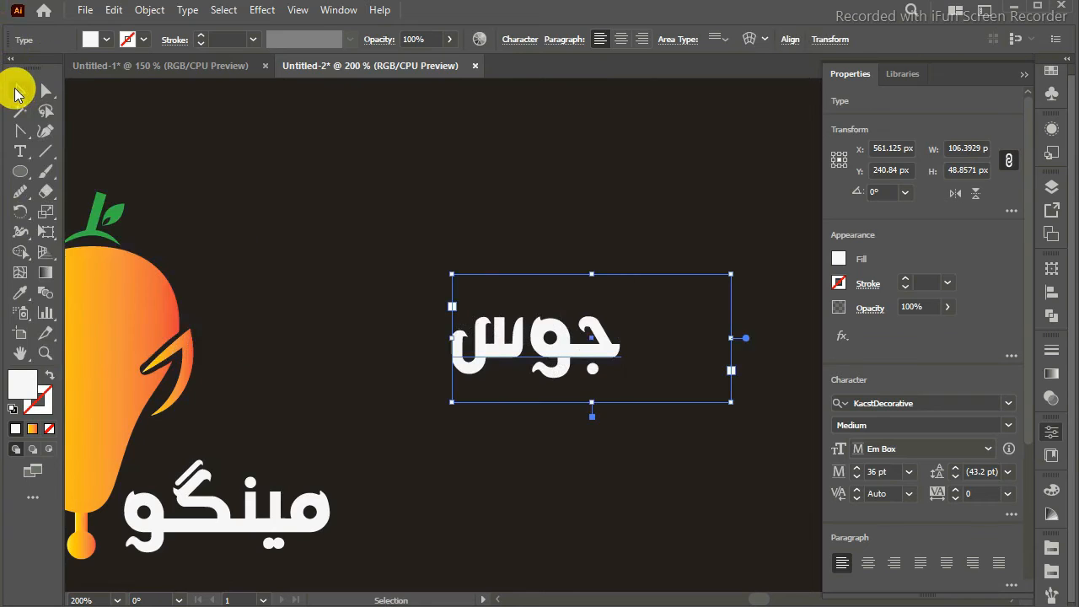
Move the "جوس" text to the left side of the fruit's stalk, opposite the "مینگو" text.
key(ctrl+minus)
drag(560, 341, 143, 482)
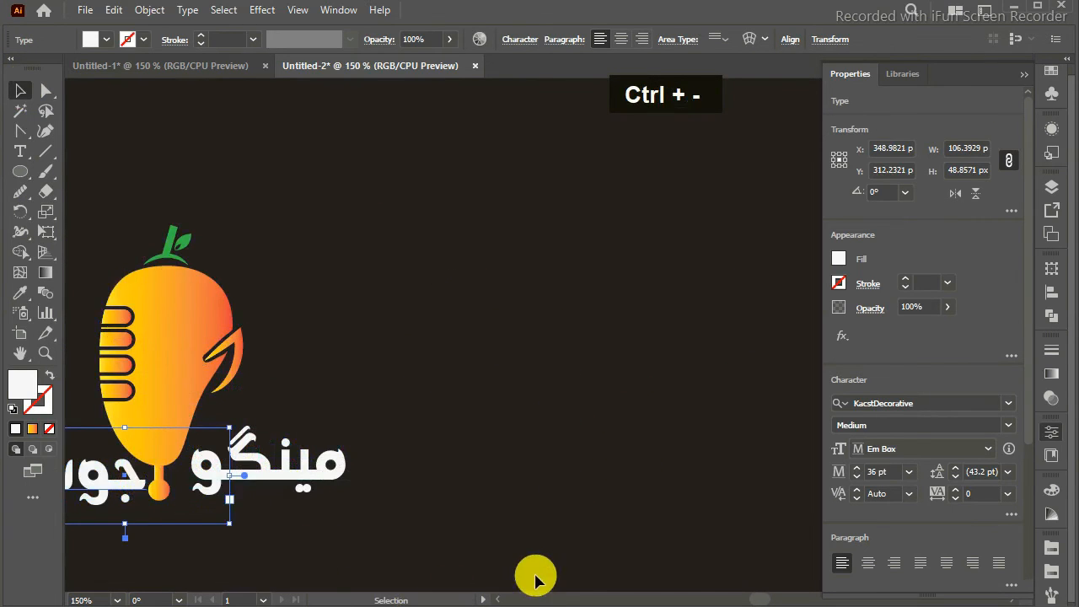
Nudge the "جوس" text slightly up and to the left so it clears the fruit's stalk.
click(484, 599)
double_click(496, 599)
triple_click(496, 599)
triple_click(496, 599)
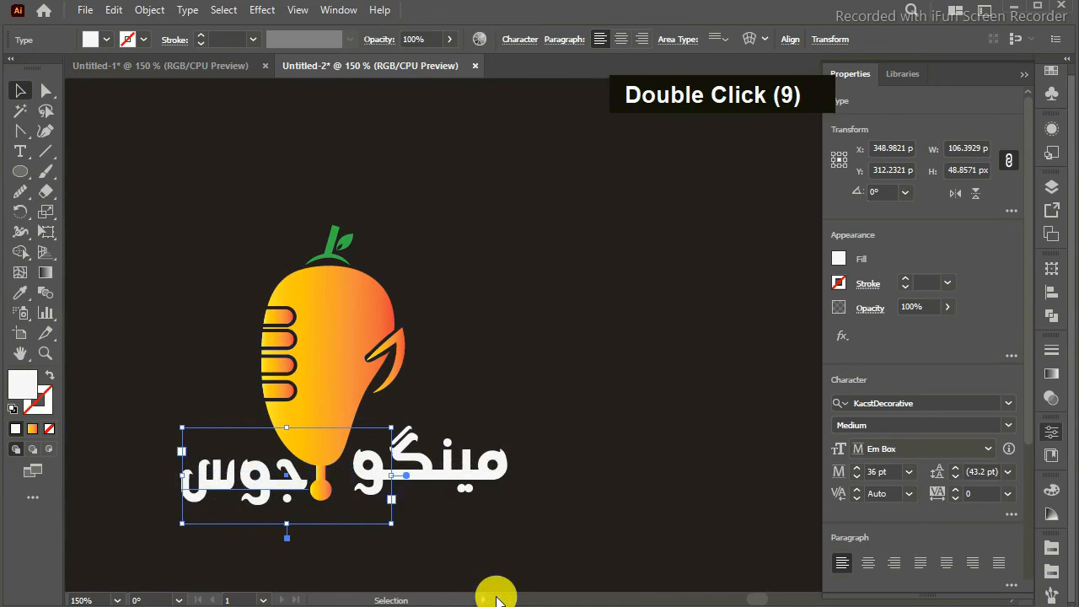
click(496, 599)
key(Up)
key(Left)
key(Up)
key(Up)
key(Up)
key(Up)
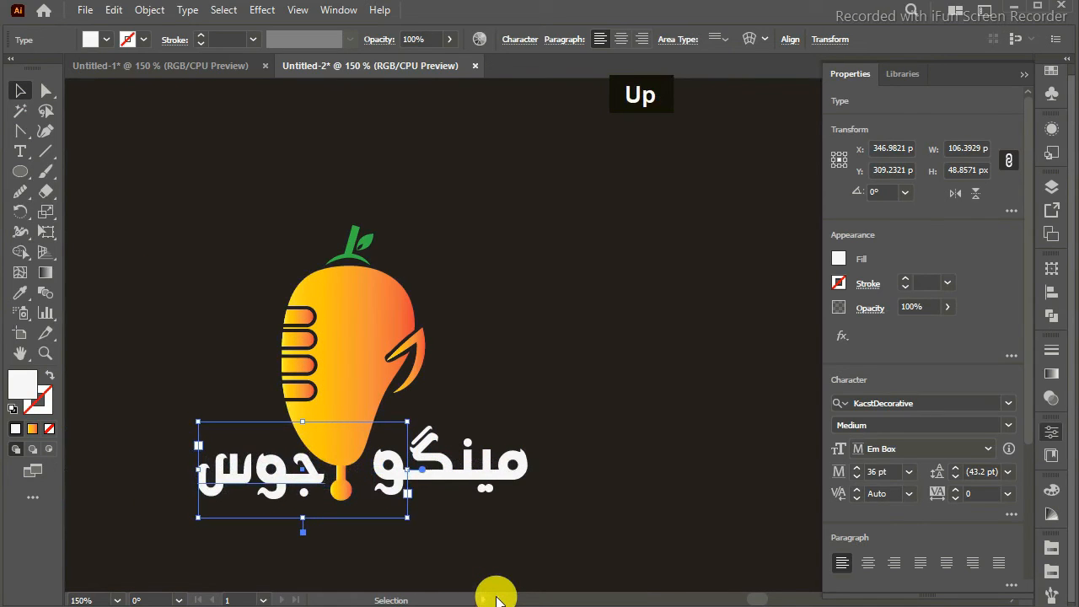
key(Left)
key(Left)
key(Left)
key(Right)
key(Left)
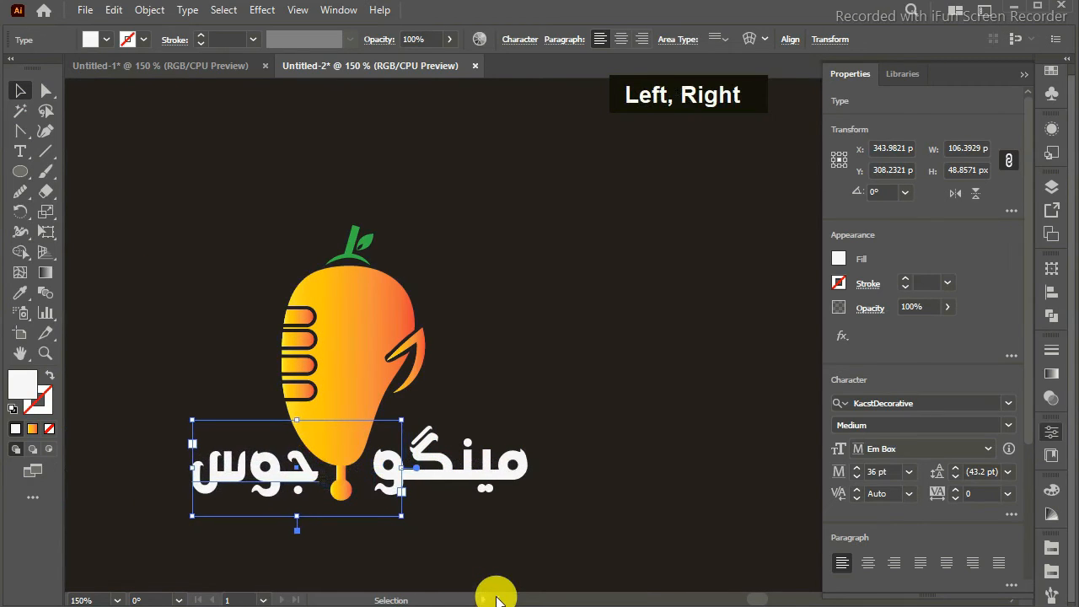
Nudge the "مینگو" text a few steps left, closer to the fruit's stalk.
click(504, 477)
key(Left)
key(Left)
key(Left)
key(Left)
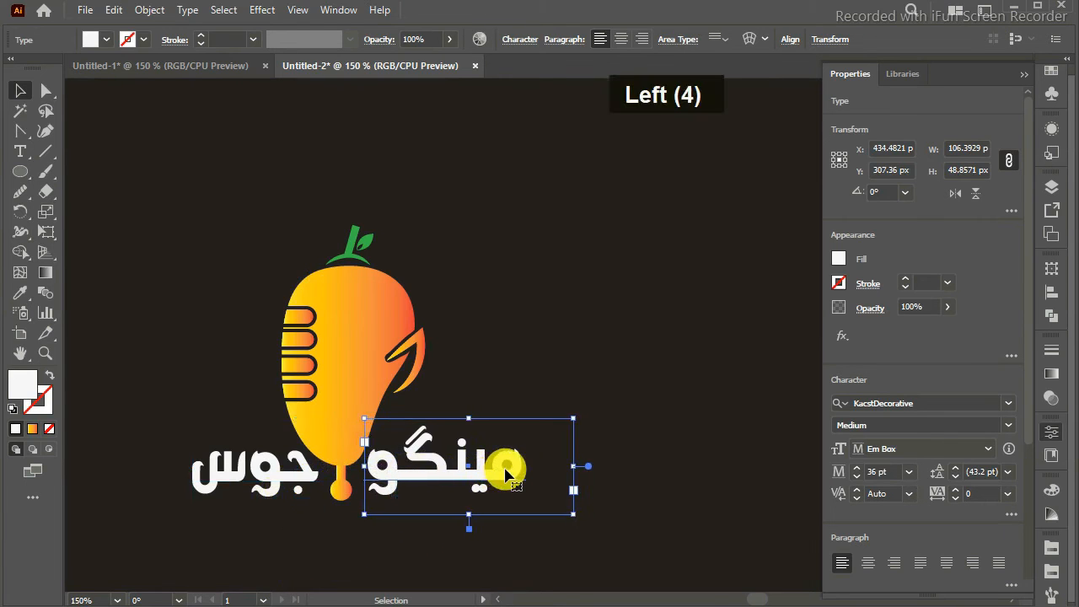
key(Right)
key(Left)
key(Right)
click(657, 426)
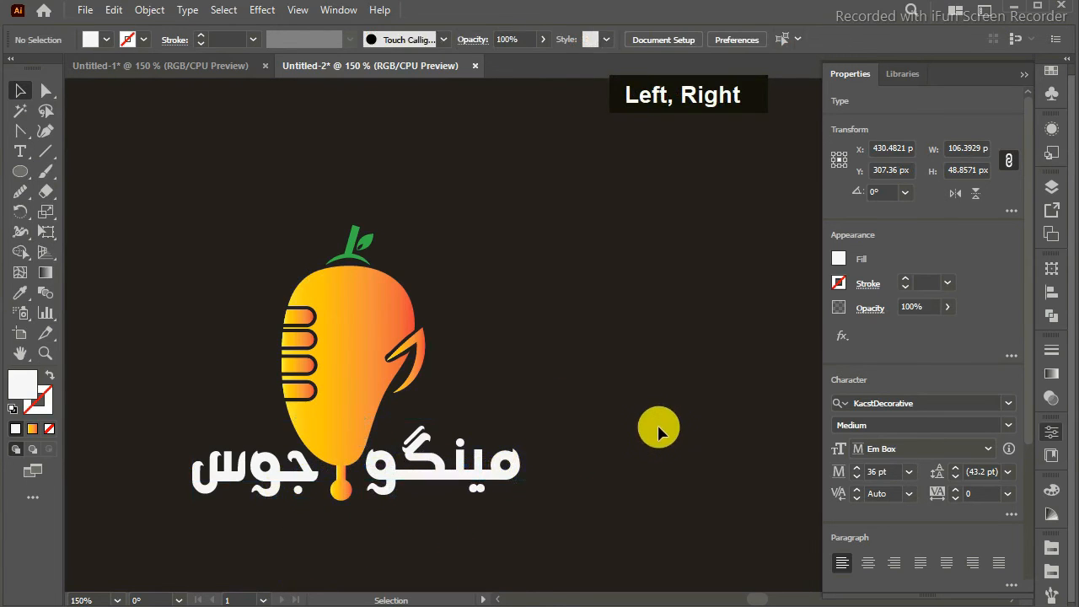
Convert both the "مینگو" and "جوس" texts to outlines.
click(506, 455)
right_click(507, 456)
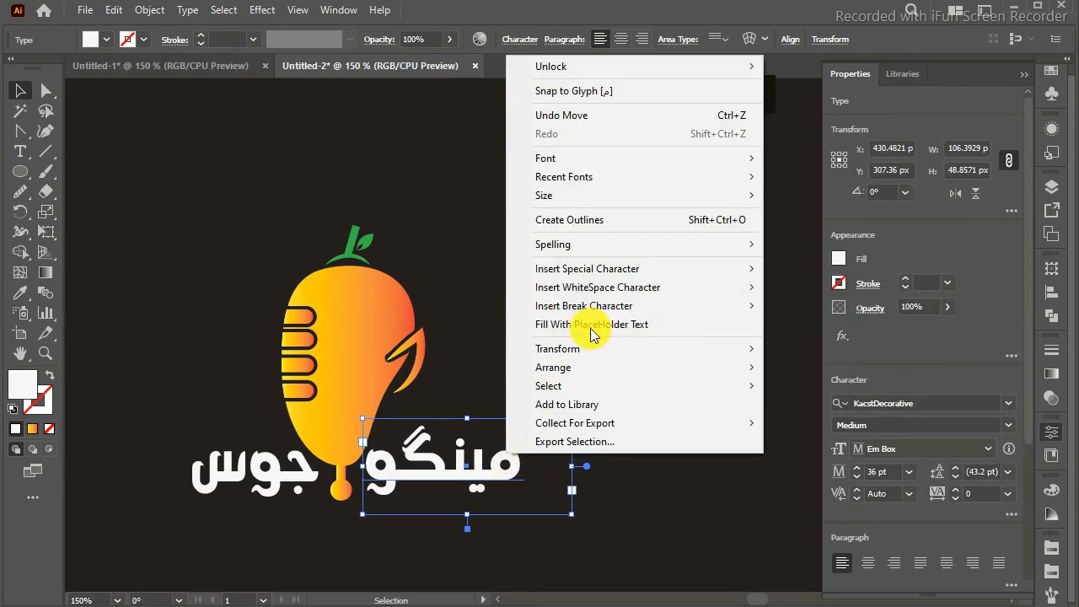
mouse_move(625, 244)
click(627, 221)
right_click(297, 466)
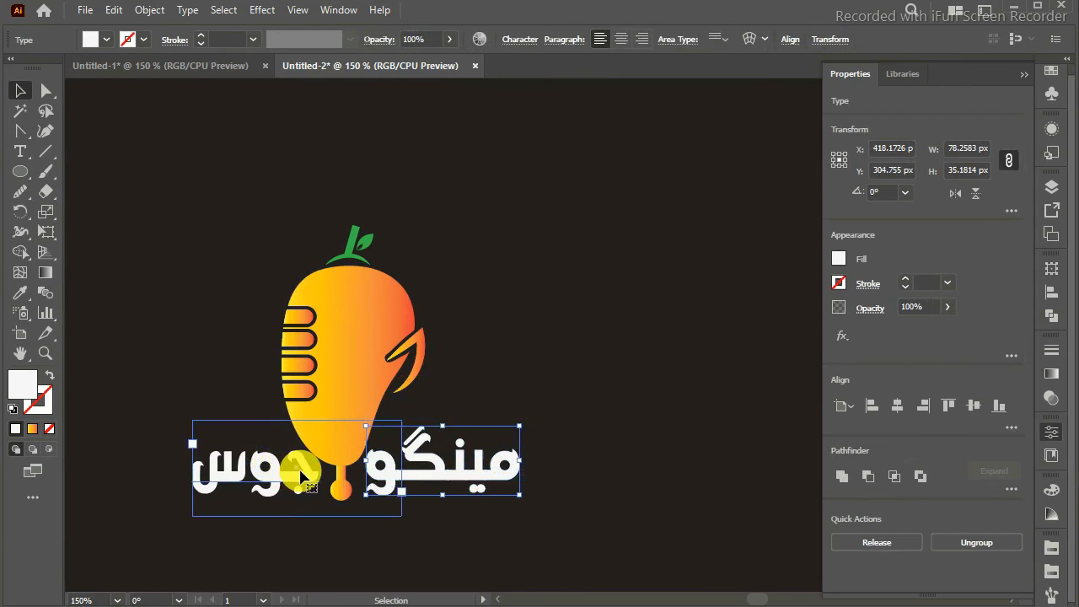
click(391, 239)
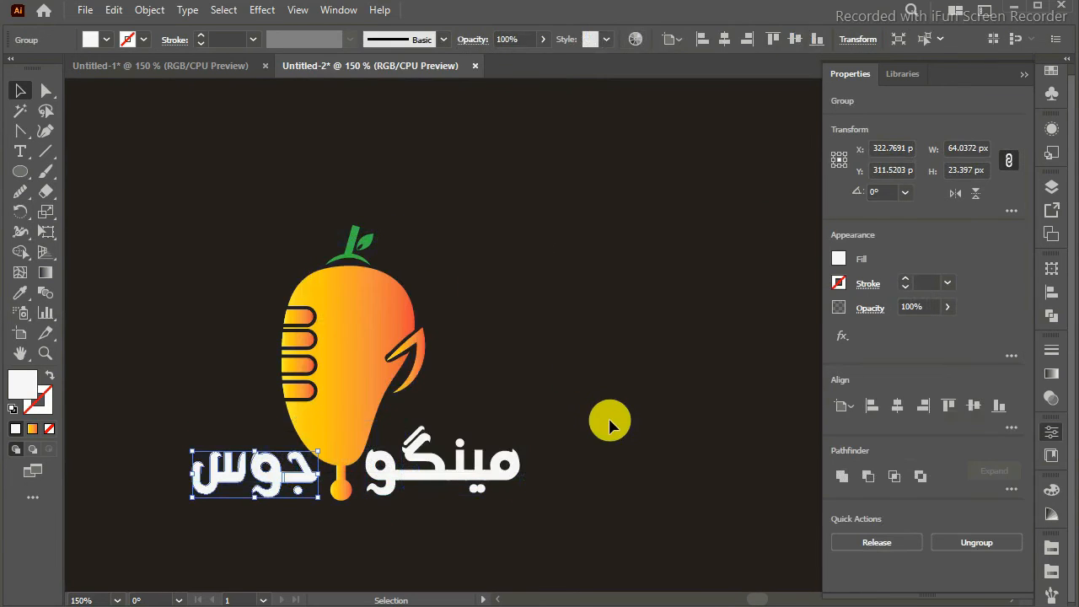
click(605, 417)
Fill the outlined "مینگو" and "جوس" lettering with the yellow-orange gradient swatch.
click(453, 466)
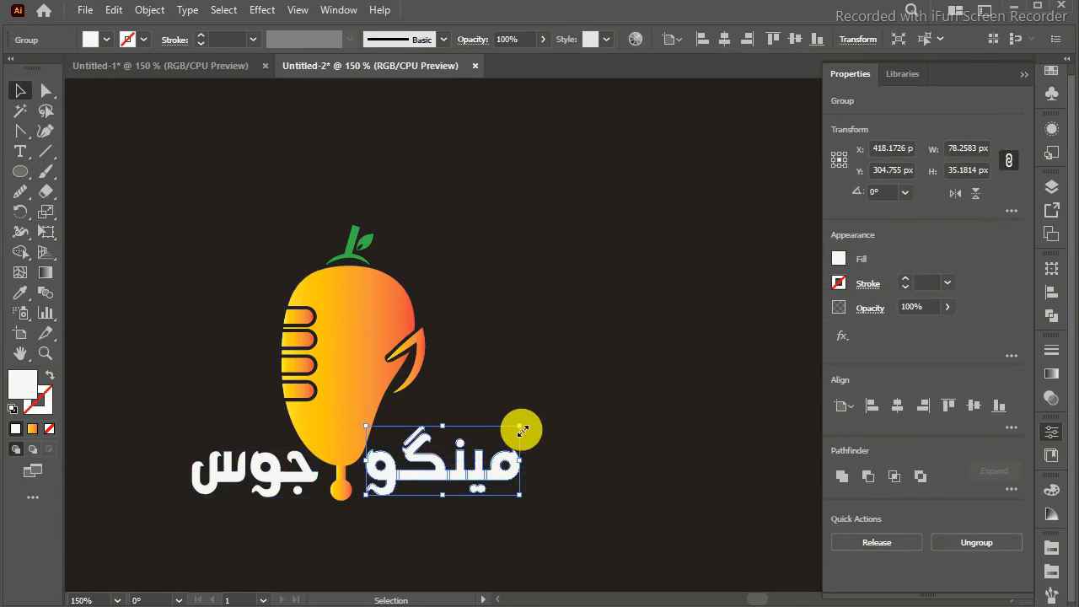
click(1024, 74)
click(1051, 72)
click(993, 171)
click(755, 334)
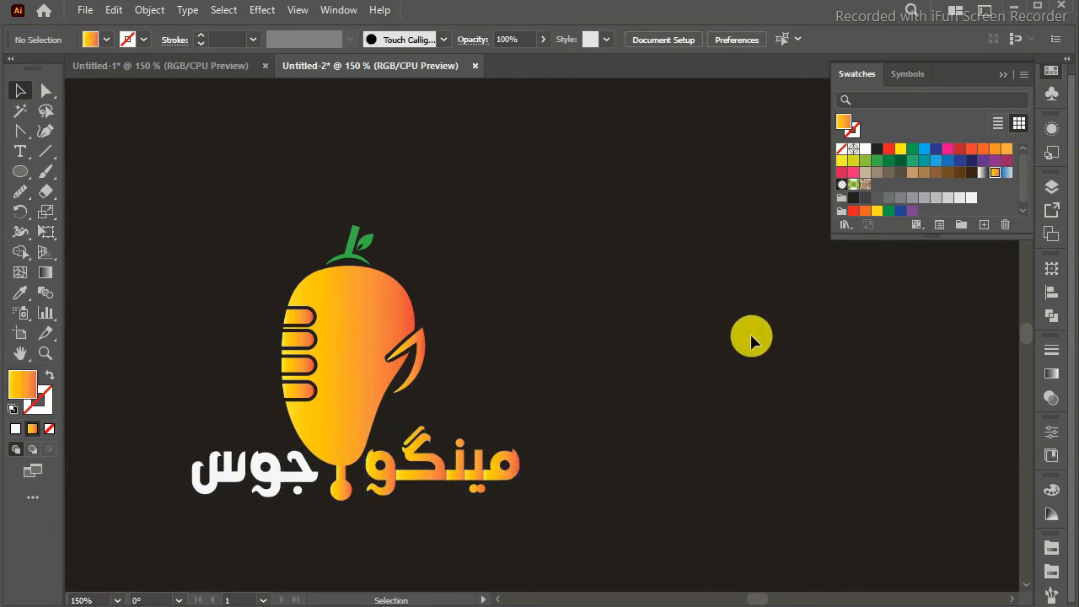
click(308, 478)
click(993, 171)
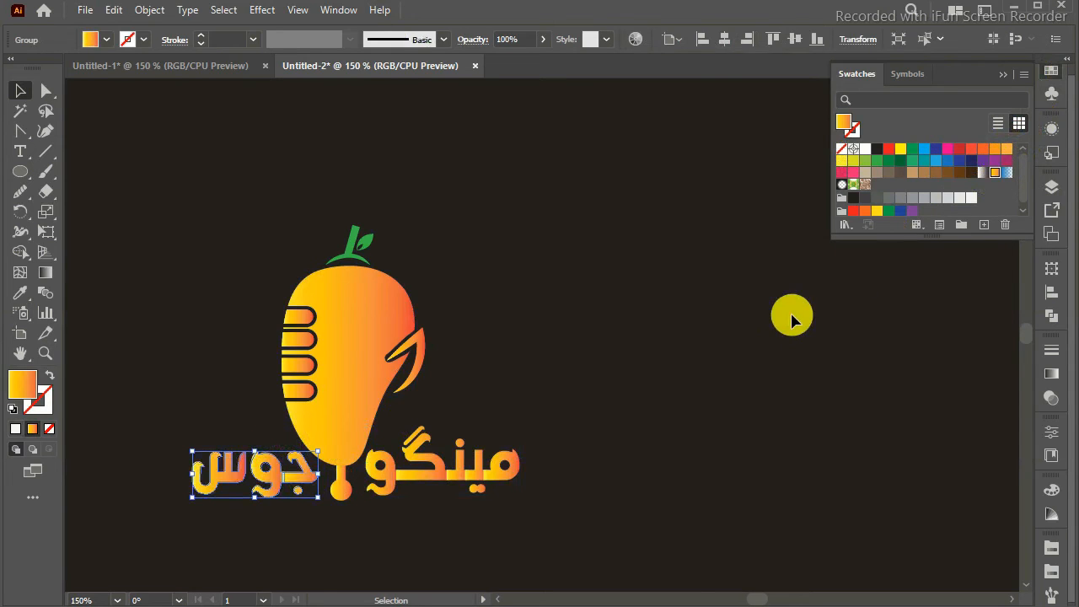
click(791, 317)
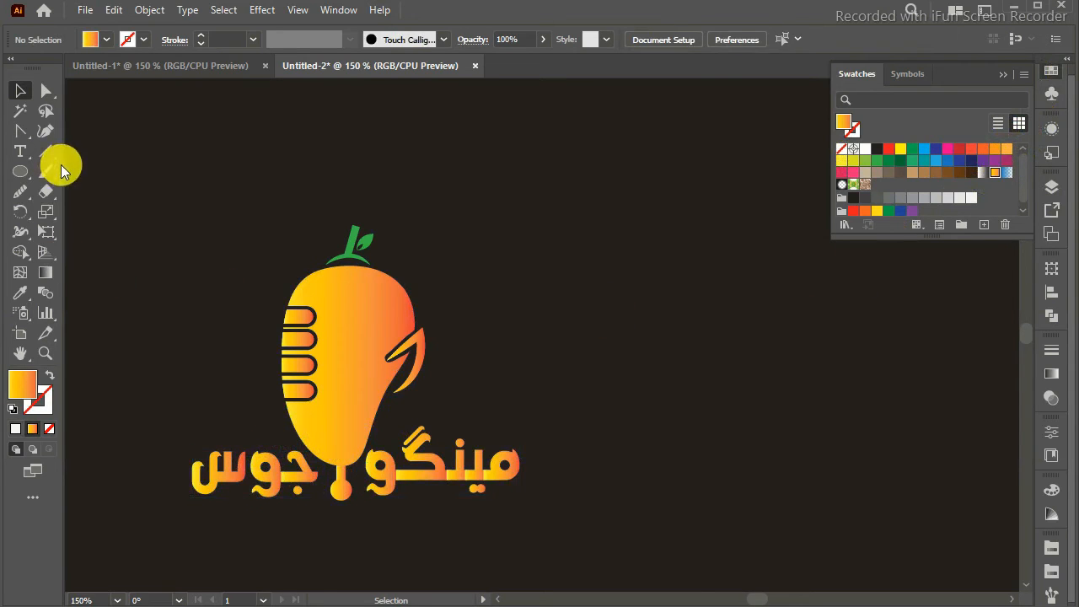
click(20, 191)
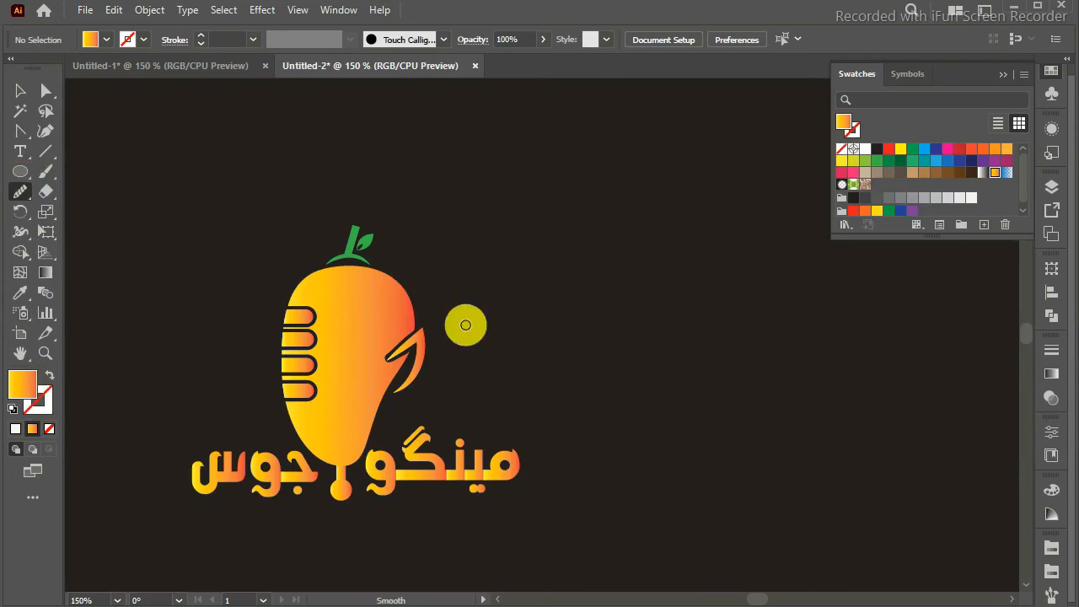
key(ctrl)
ctrl+click(389, 331)
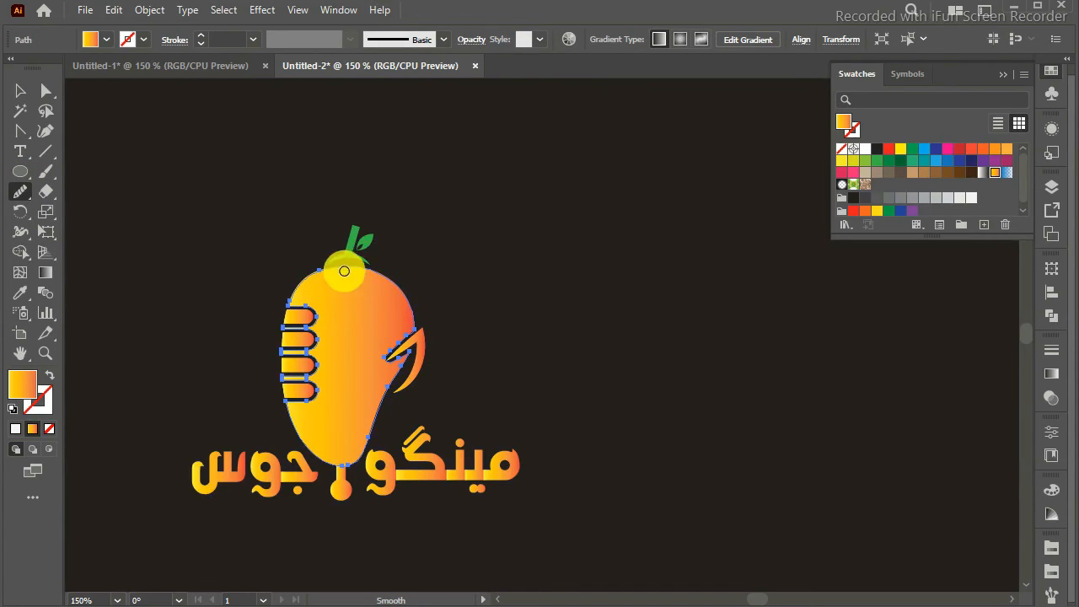
click(15, 91)
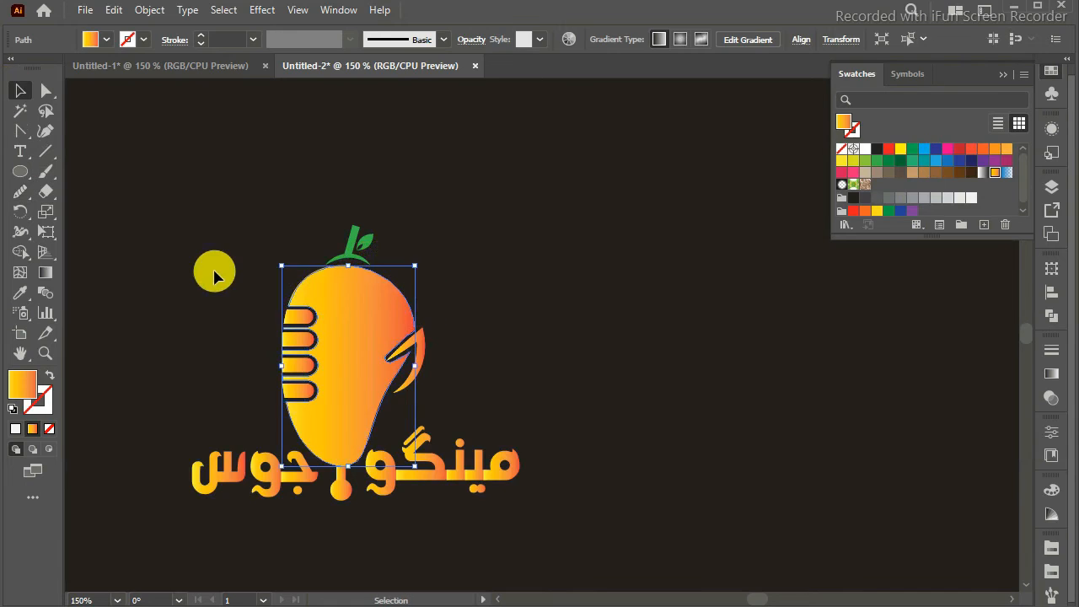
click(214, 277)
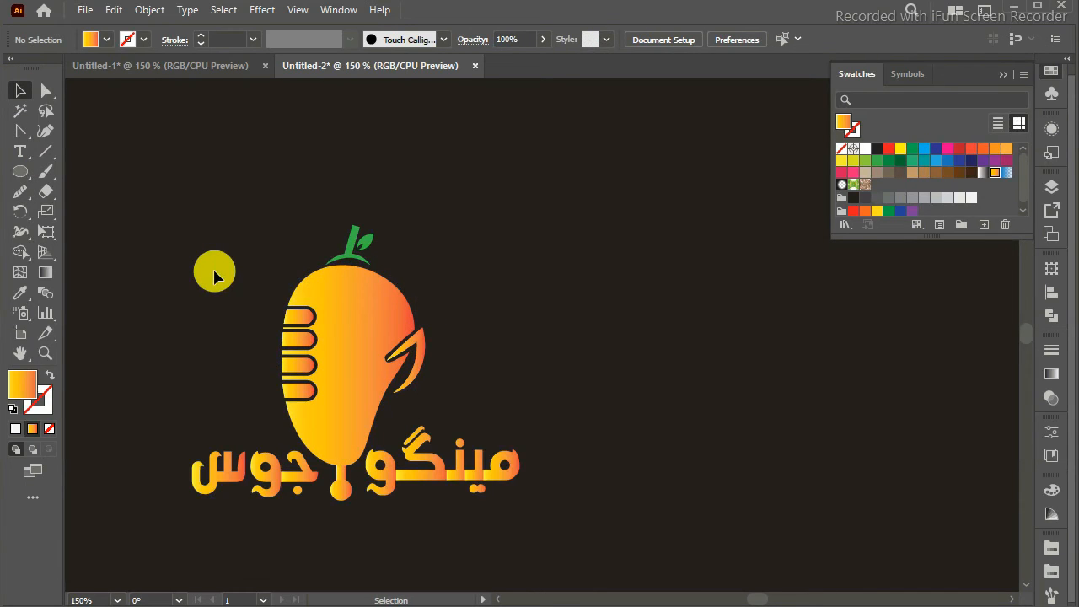
Try to reshape the curve at the fruit's upper right with the Anchor Point tool, and undo the attempt.
click(20, 131)
click(413, 302)
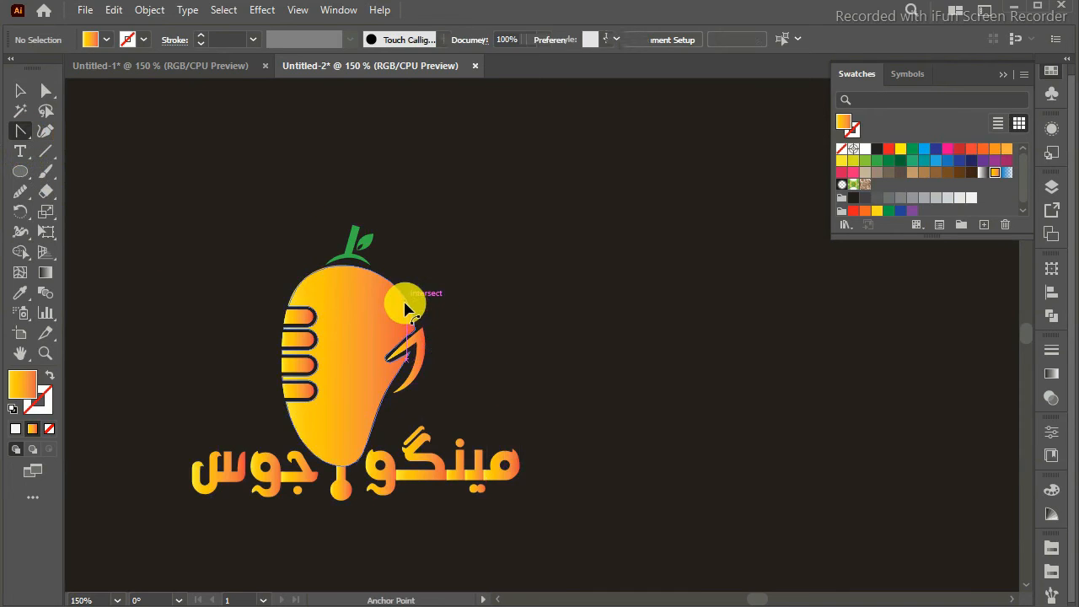
drag(416, 267, 425, 272)
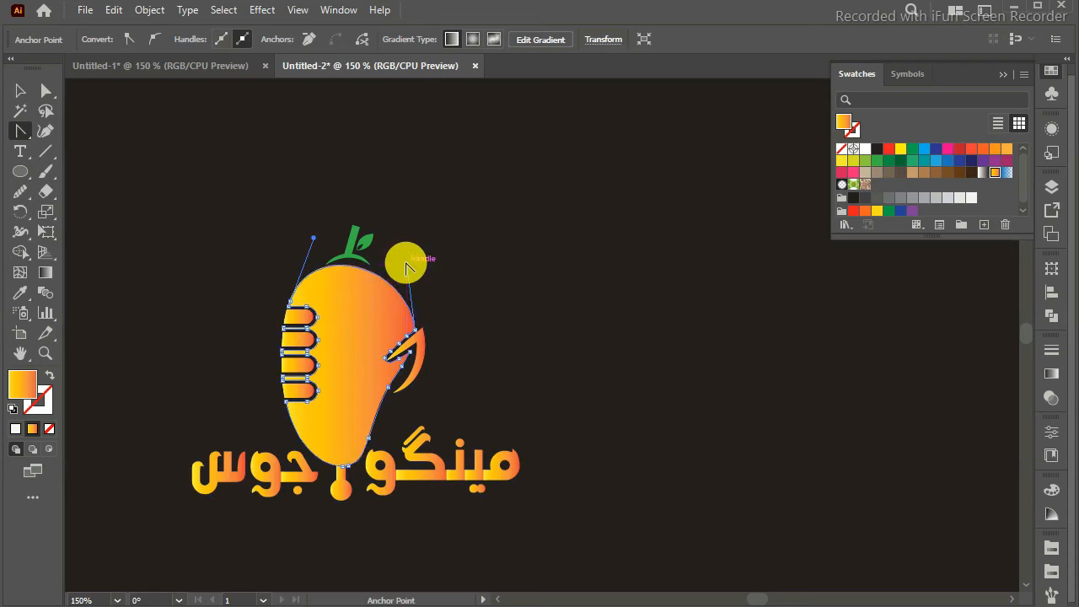
double_click(548, 342)
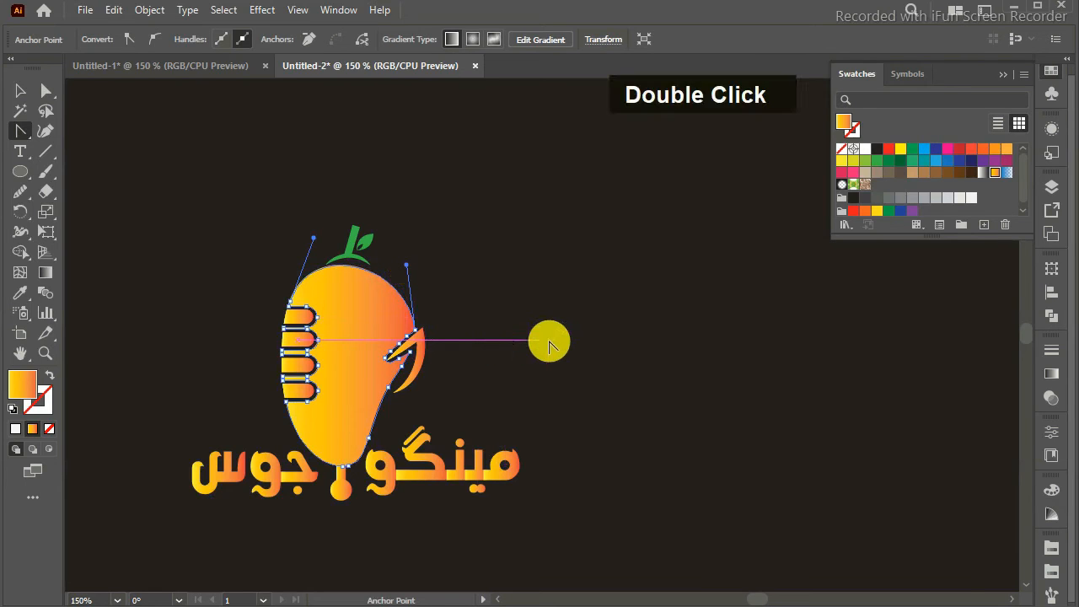
ctrl+click(551, 294)
key(ctrl+z)
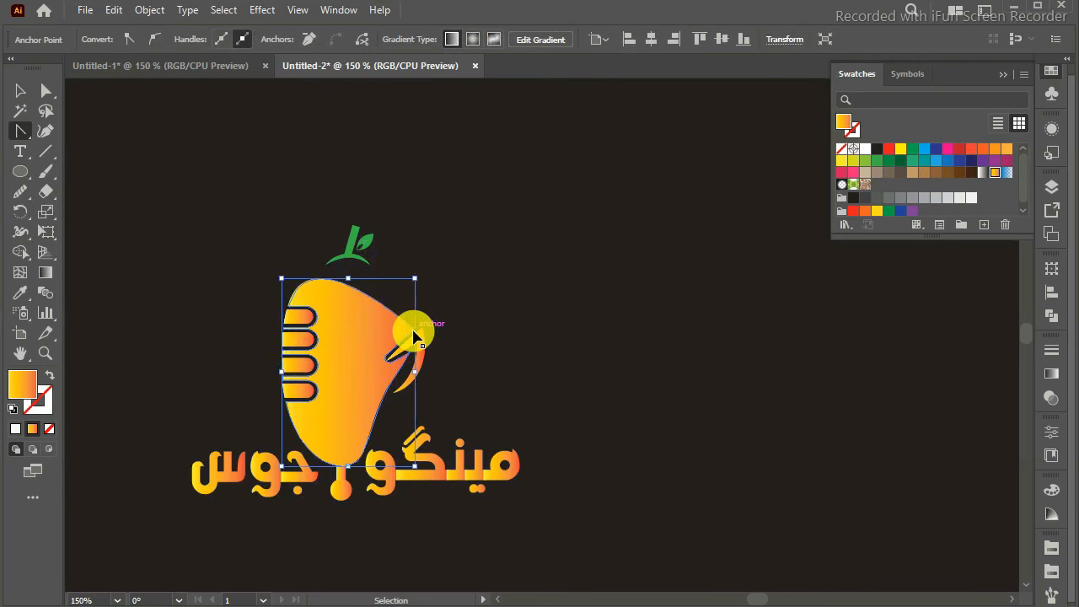
key(ctrl+z)
key(ctrl+z)
Reshape the fruit's top curve slightly upward into a fuller, rounder outline, and deselect it.
drag(416, 269, 414, 259)
click(20, 91)
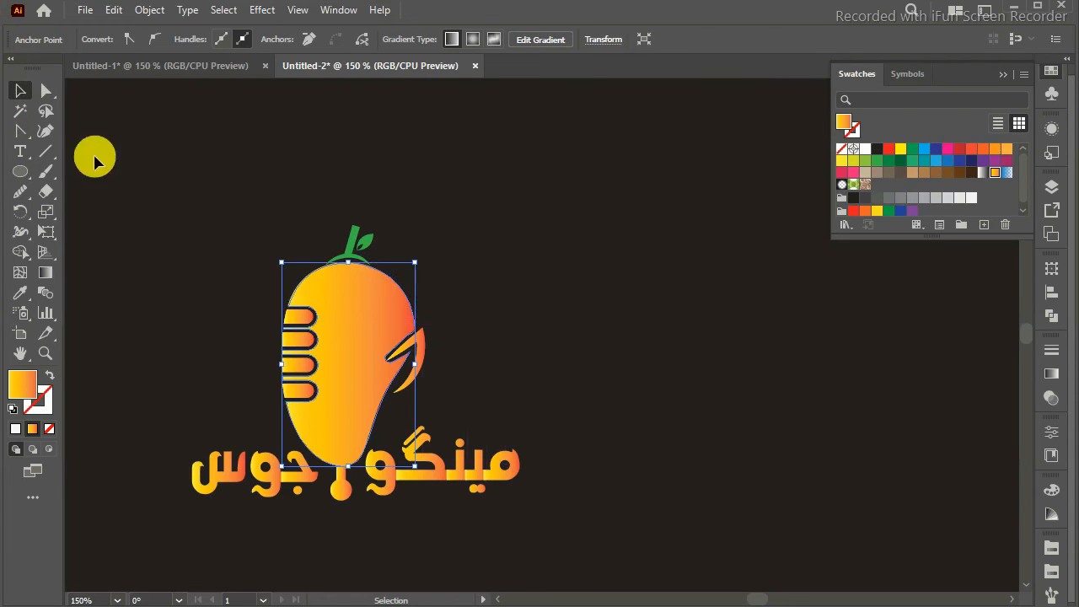
double_click(127, 228)
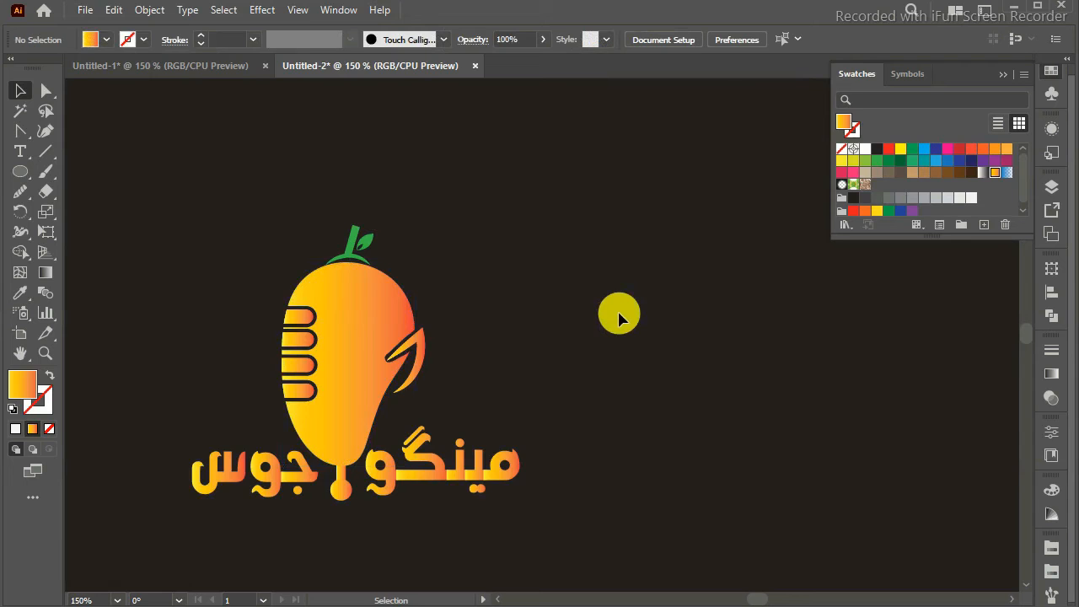
Select the complete logo with its lettering and move it left, off the dark artboard.
key(ctrl+equal)
double_click(496, 598)
double_click(496, 598)
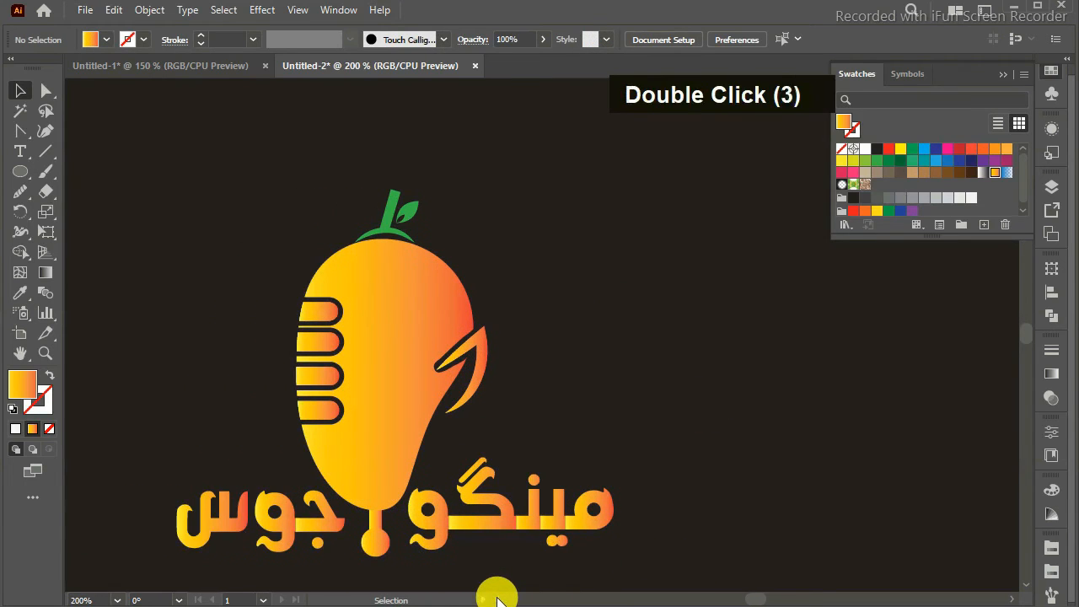
double_click(497, 599)
click(496, 599)
key(ctrl+minus)
key(ctrl+minus)
key(ctrl+minus)
key(ctrl+minus)
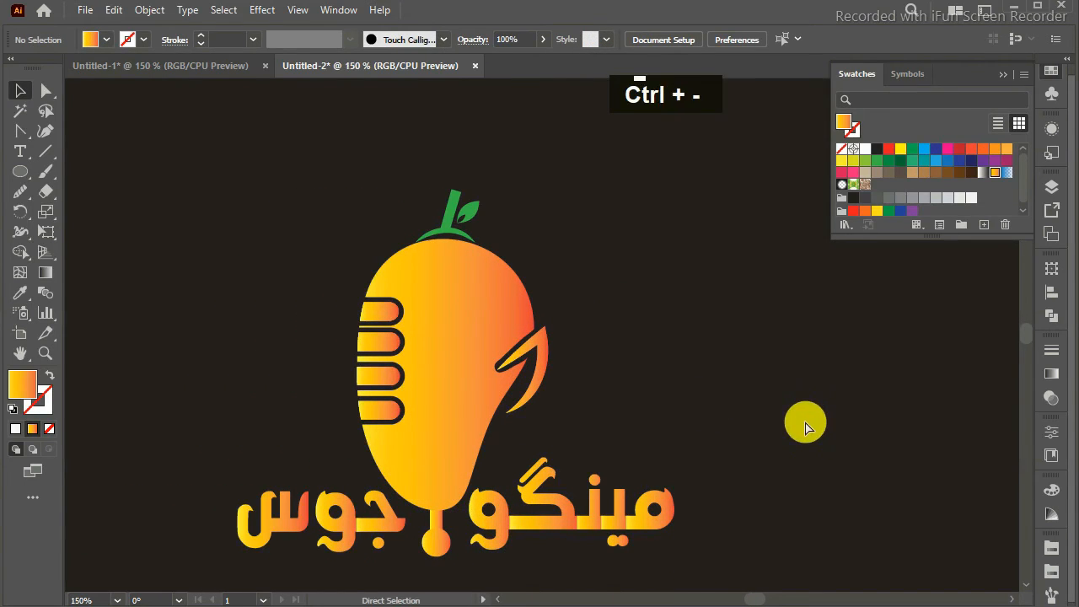
drag(402, 294, 639, 470)
drag(514, 343, 155, 298)
Try to align all the logo's selected parts to their horizontal centre, and undo the alignment.
key(ctrl+equal)
key(ctrl+equal)
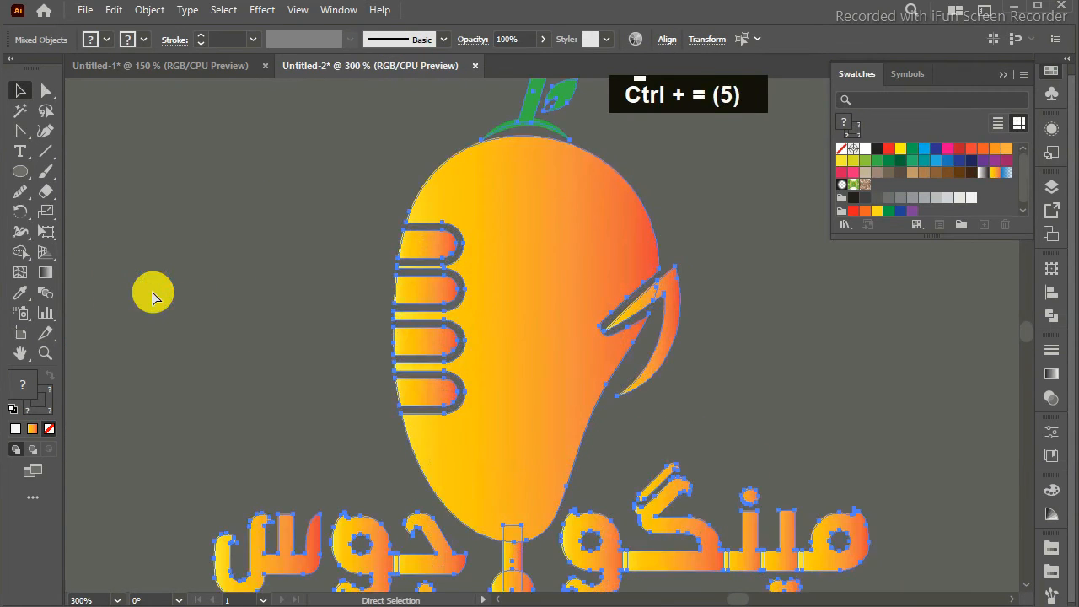
key(ctrl+minus)
key(ctrl+minus)
key(ctrl+minus)
key(ctrl+minus)
key(ctrl+minus)
key(ctrl+minus)
key(v)
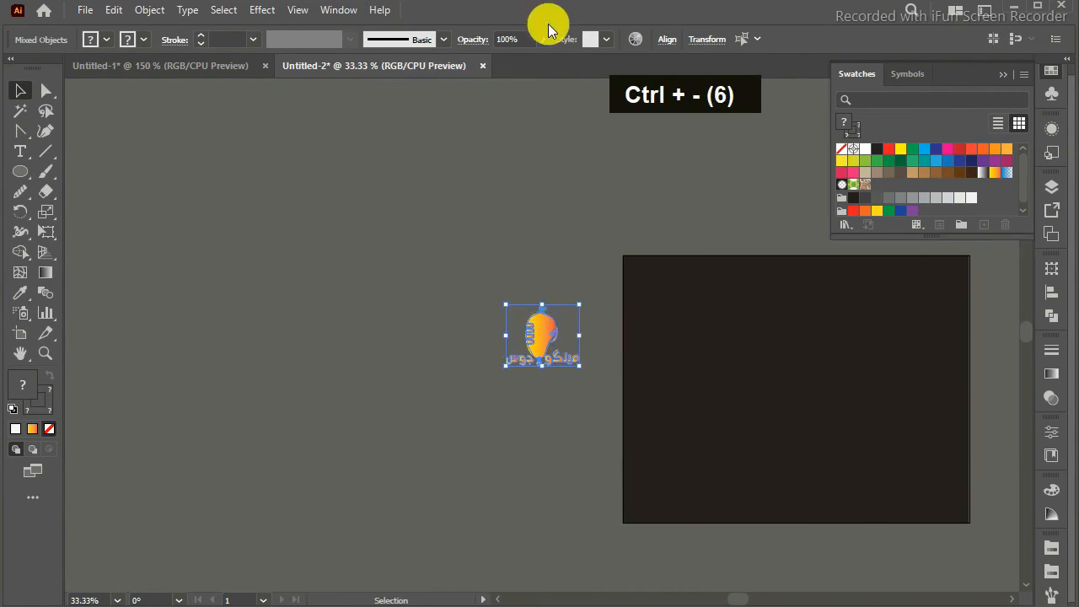
click(662, 39)
click(524, 89)
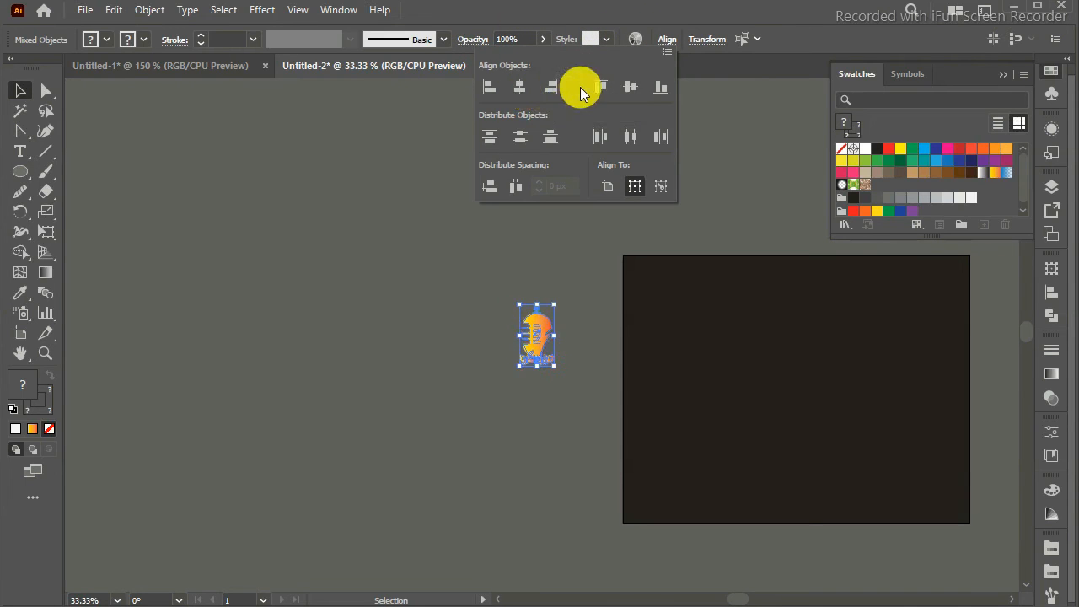
key(ctrl+z)
key(ctrl+z)
Move the logo to the middle of the dark artboard and enlarge it proportionally about its centre.
drag(545, 333, 806, 380)
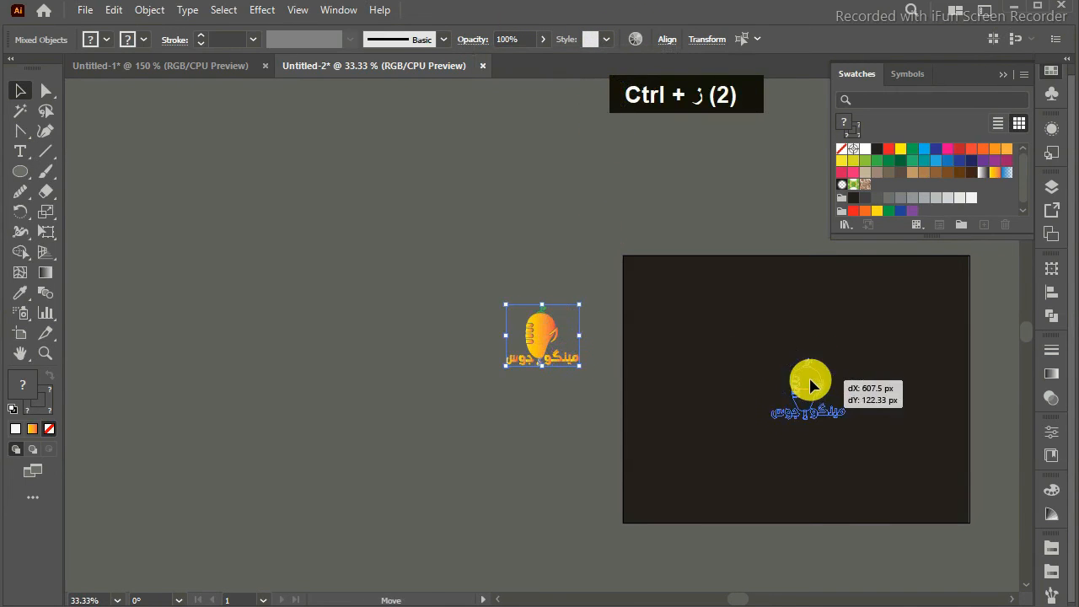
drag(846, 345, 850, 340)
key(ctrl+z)
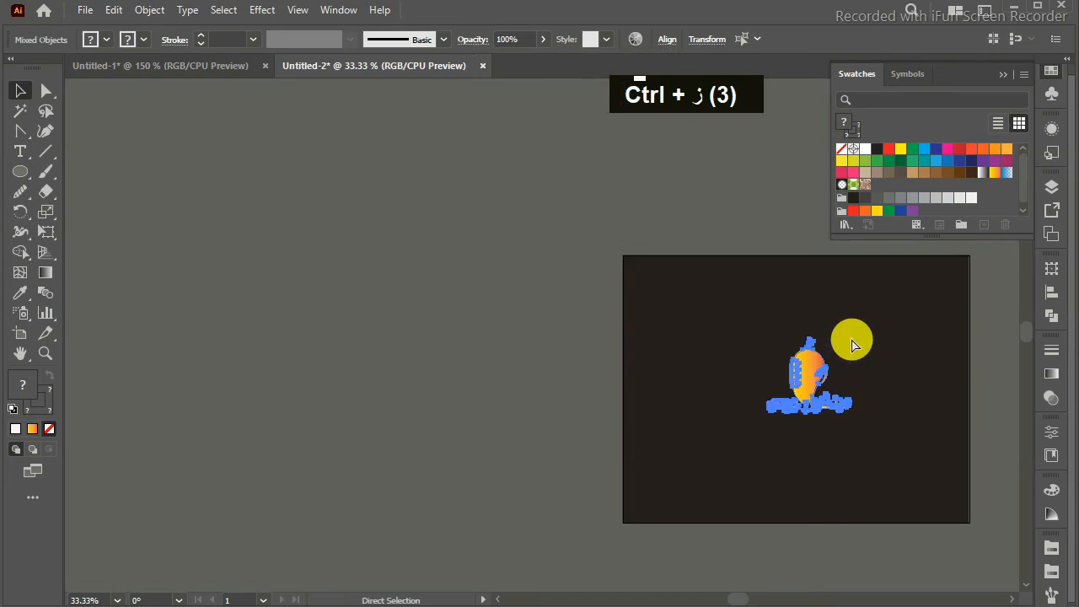
alt+shift+click(852, 339)
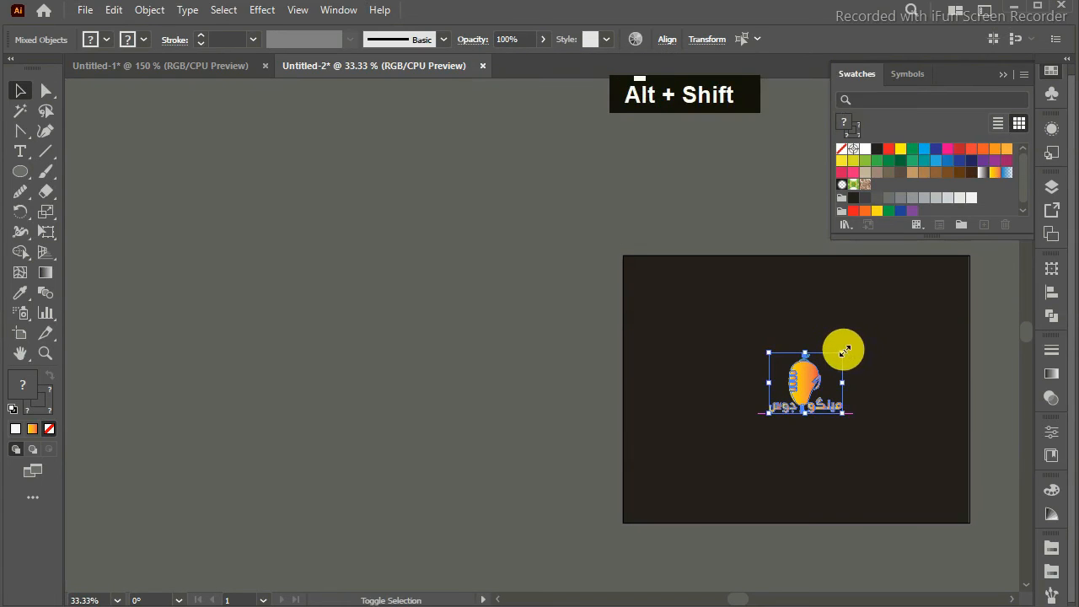
drag(841, 349, 861, 334)
click(902, 402)
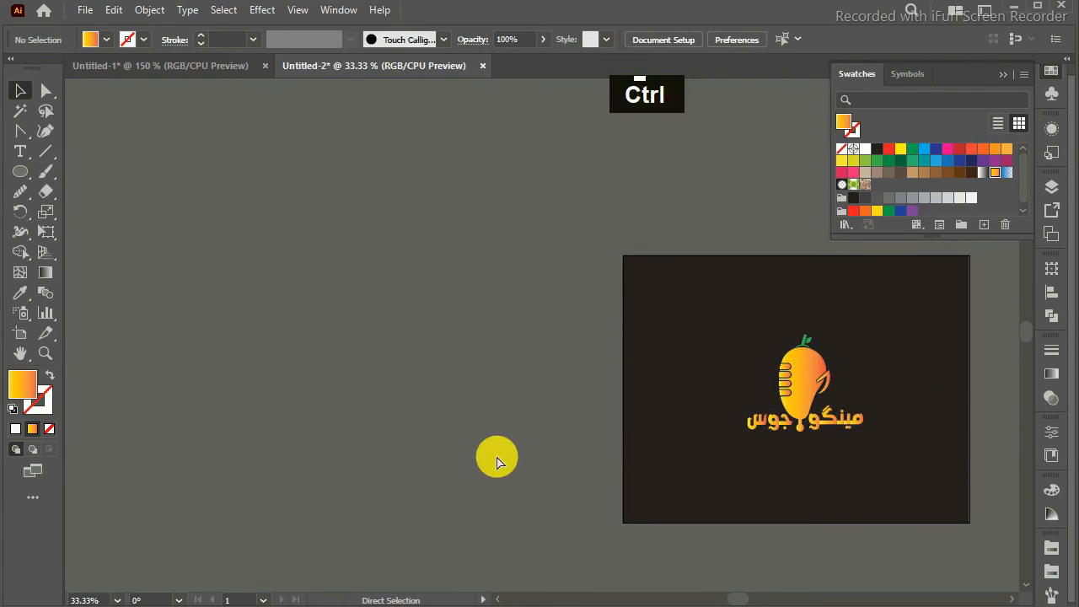
Examine the finished logo up close on the artboard with the swatches hidden.
key(ctrl+equal)
double_click(1014, 601)
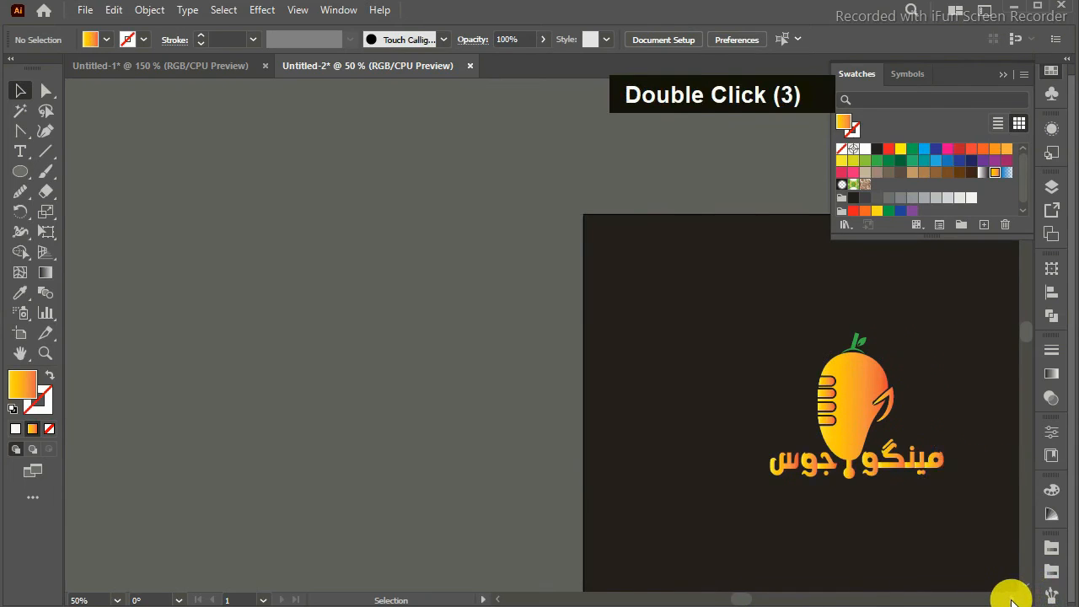
double_click(1013, 601)
double_click(1014, 600)
double_click(1014, 600)
key(ctrl+equal)
key(ctrl+equal)
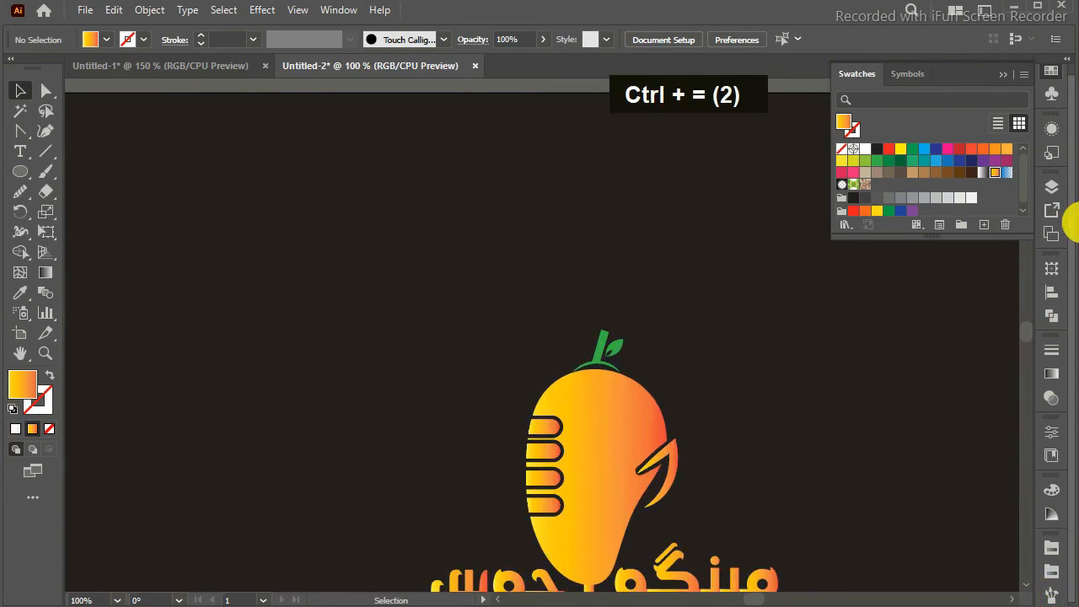
click(1002, 76)
double_click(1027, 84)
double_click(1020, 583)
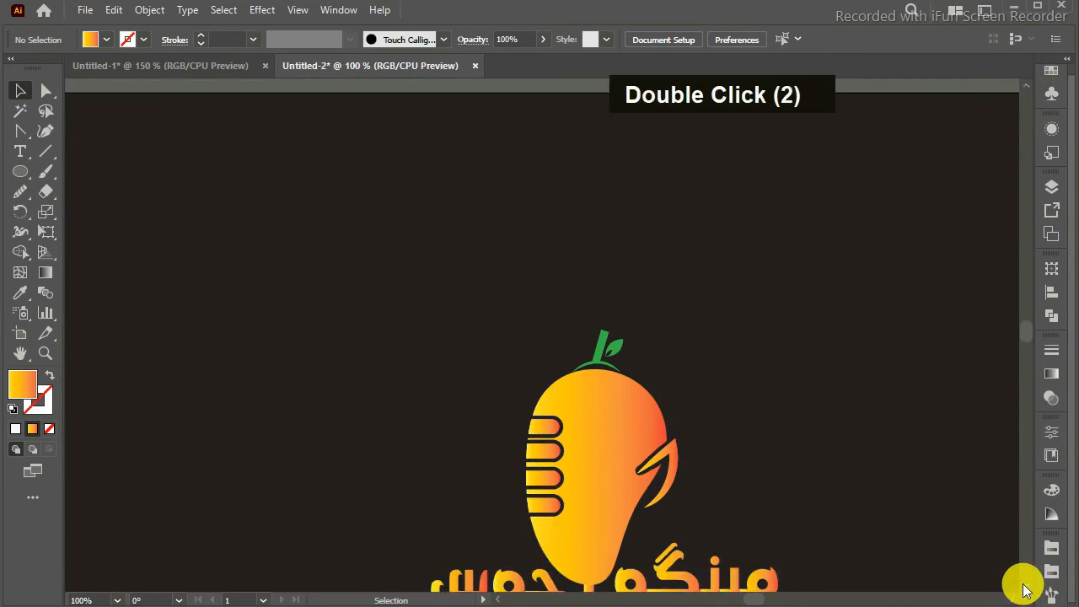
double_click(1020, 584)
double_click(1020, 583)
double_click(1019, 583)
double_click(1020, 583)
double_click(1020, 584)
double_click(1021, 584)
double_click(1021, 584)
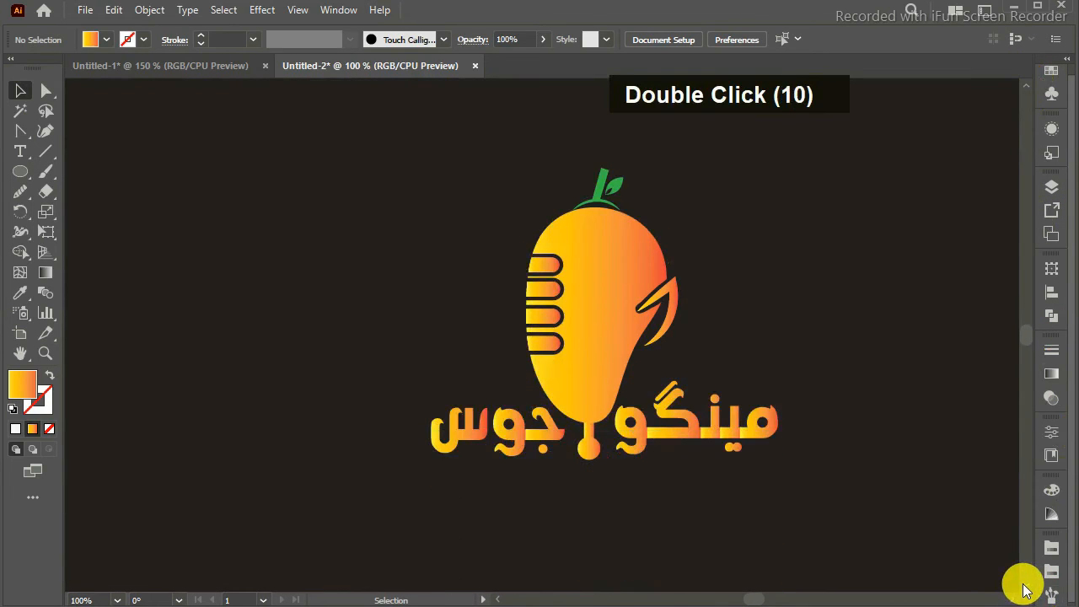
Draw an open curved Pen path over the upper-left curve of the first letter م in "مینگو".
click(1027, 82)
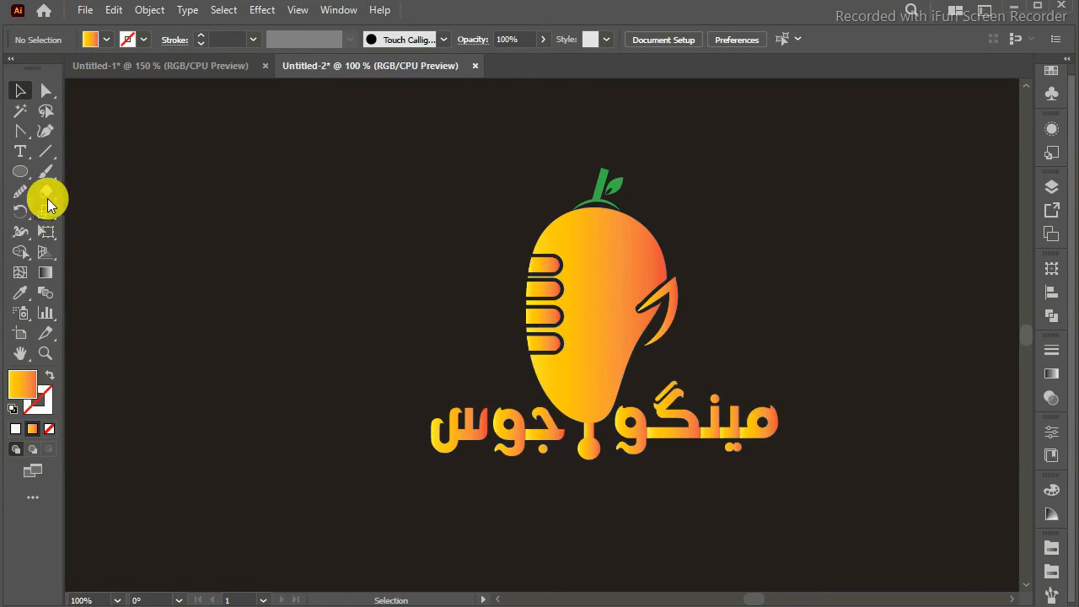
drag(20, 128, 53, 127)
key(ctrl+equal)
key(ctrl+equal)
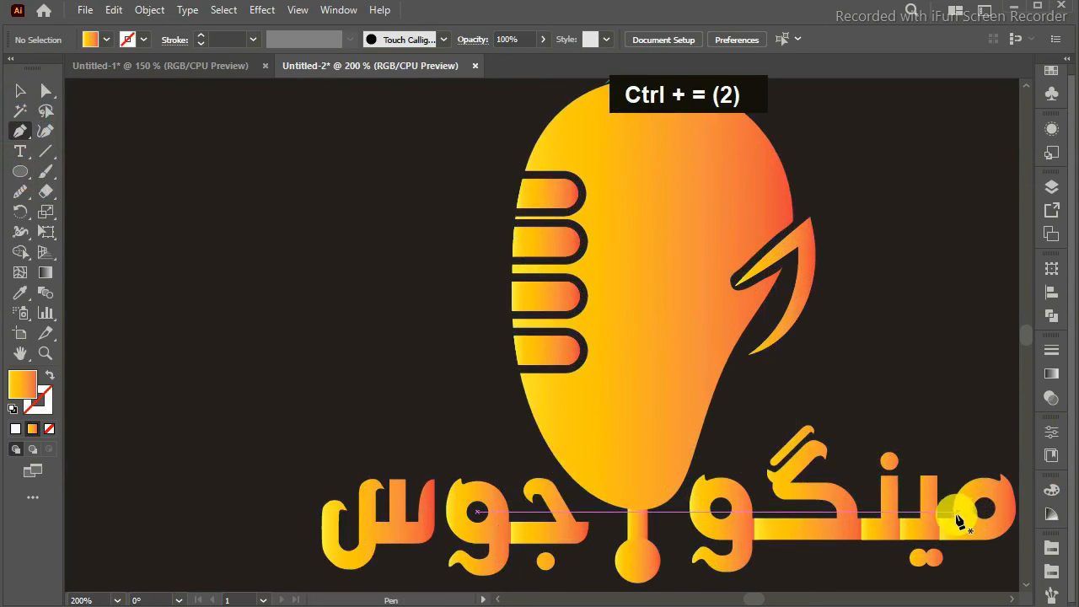
click(953, 516)
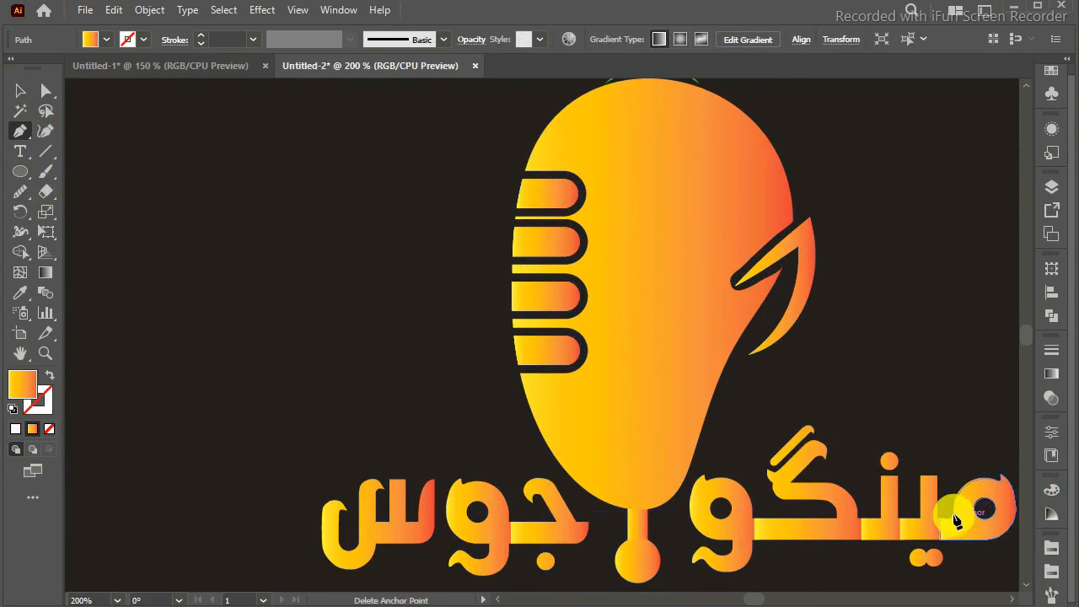
drag(997, 481, 421, 492)
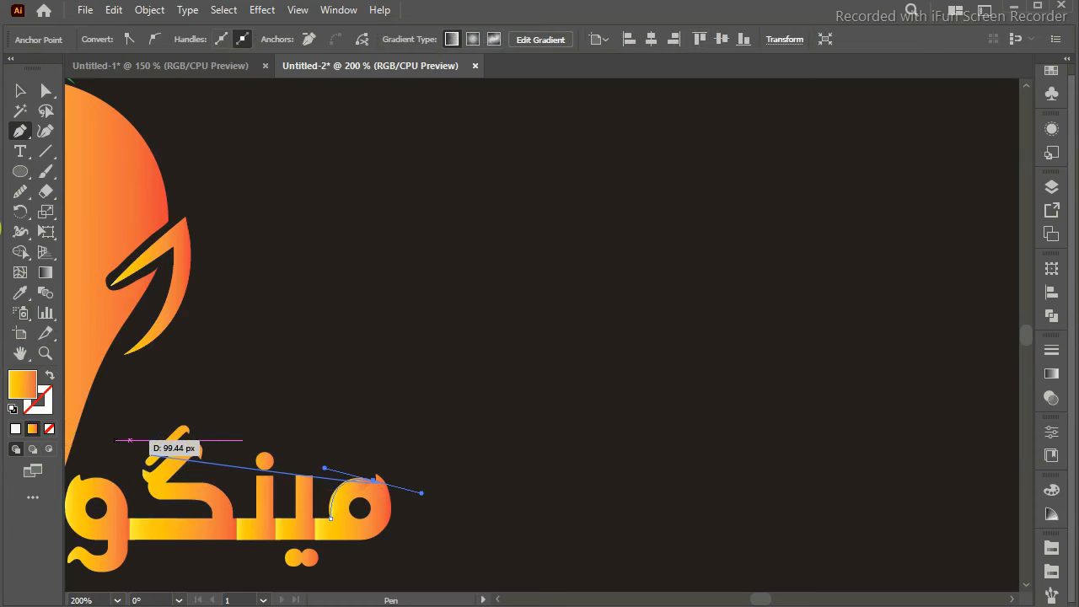
key(Return)
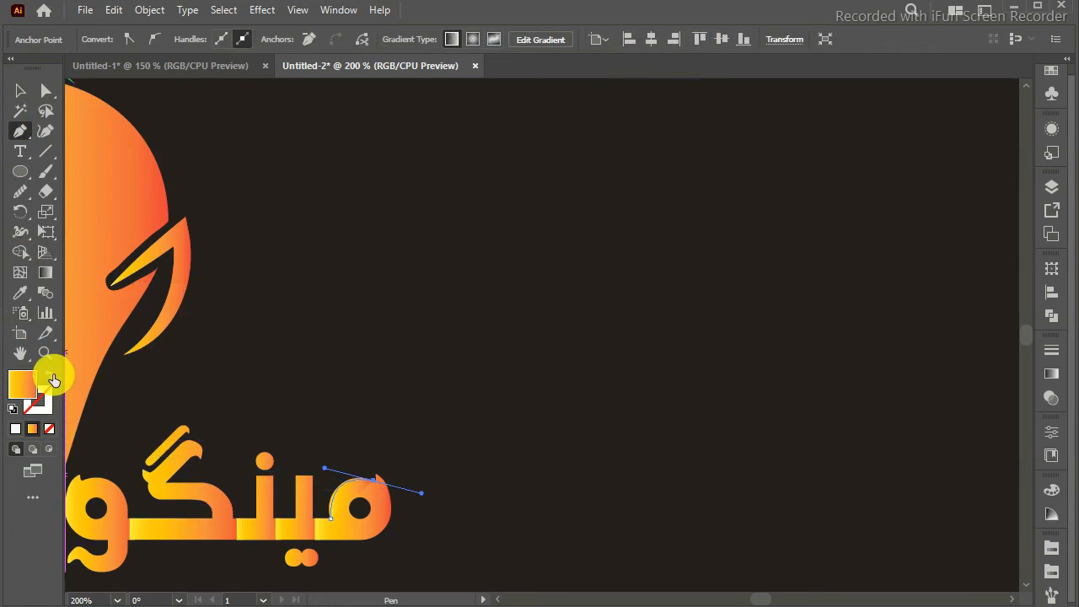
Give the new curved path no fill and a green stroke.
click(51, 381)
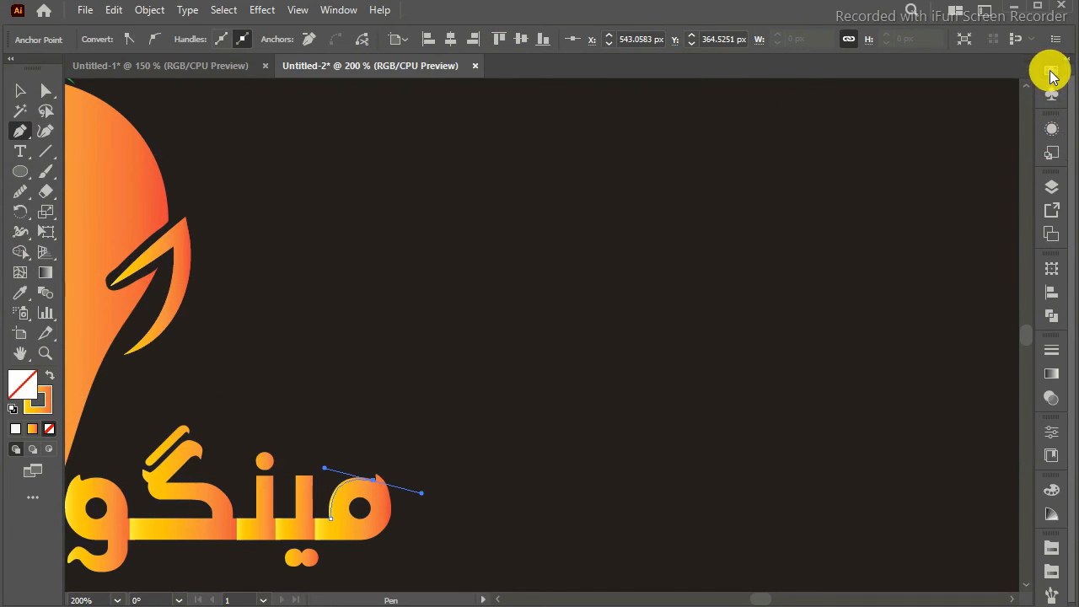
click(1050, 74)
double_click(51, 406)
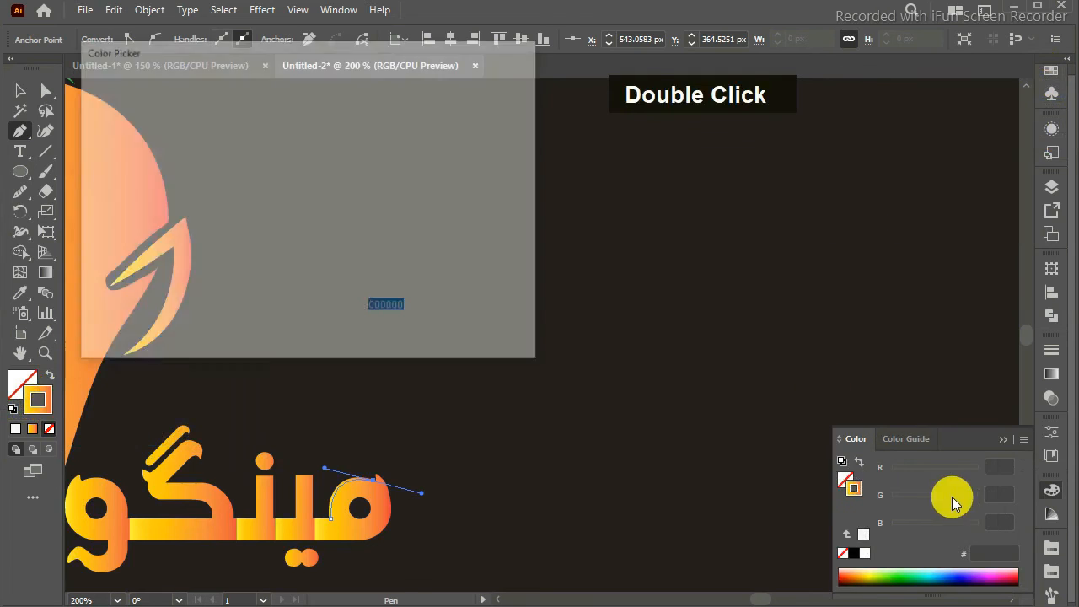
click(497, 129)
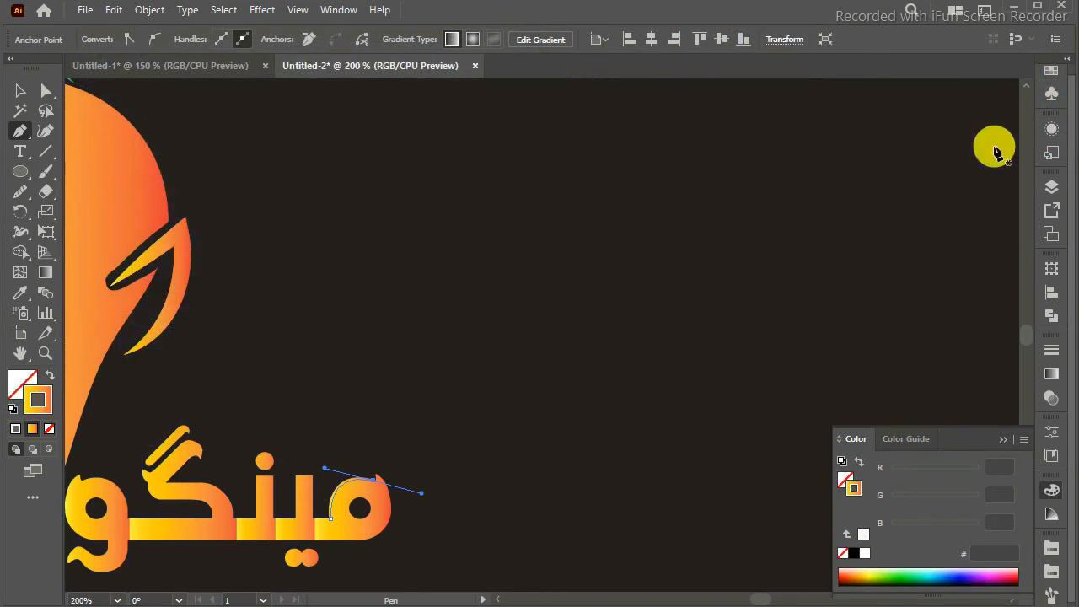
click(1050, 74)
click(888, 162)
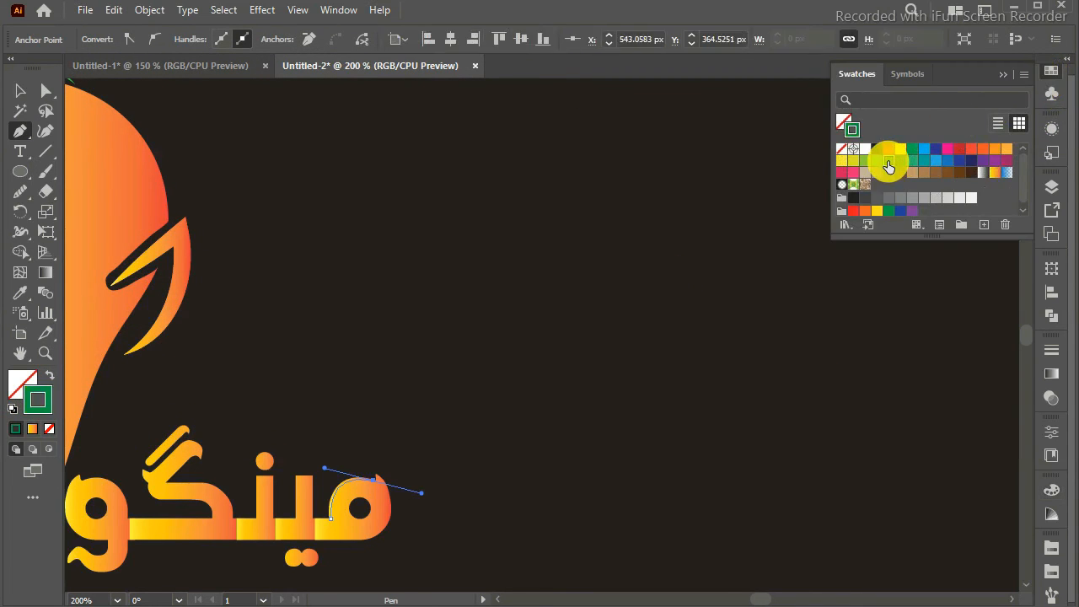
click(1009, 73)
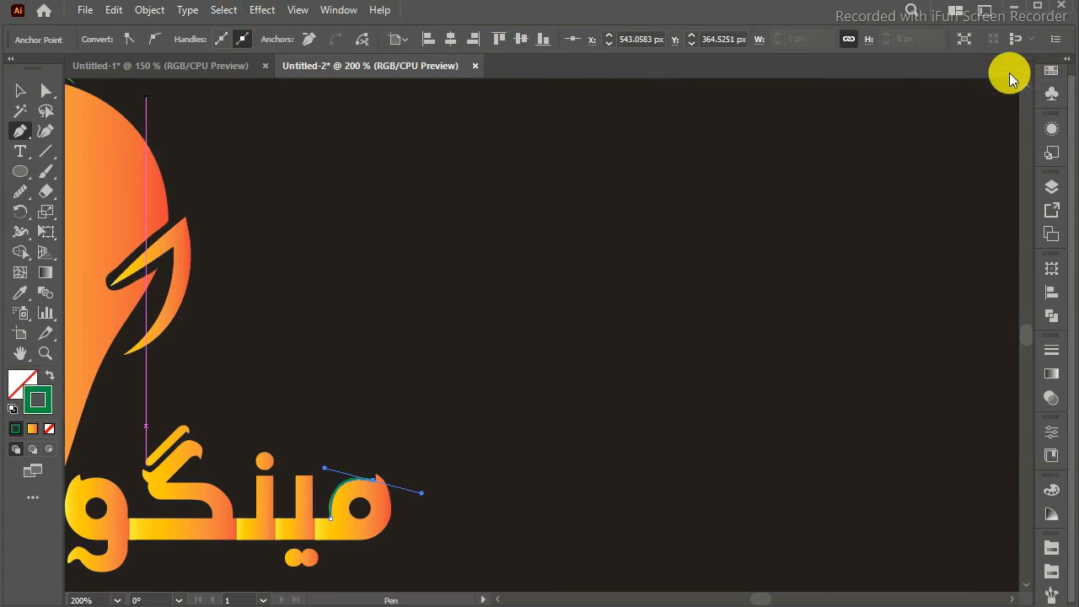
Move the green arc up and left so it sits just outside the curve of the letter م.
key(Up)
key(Down)
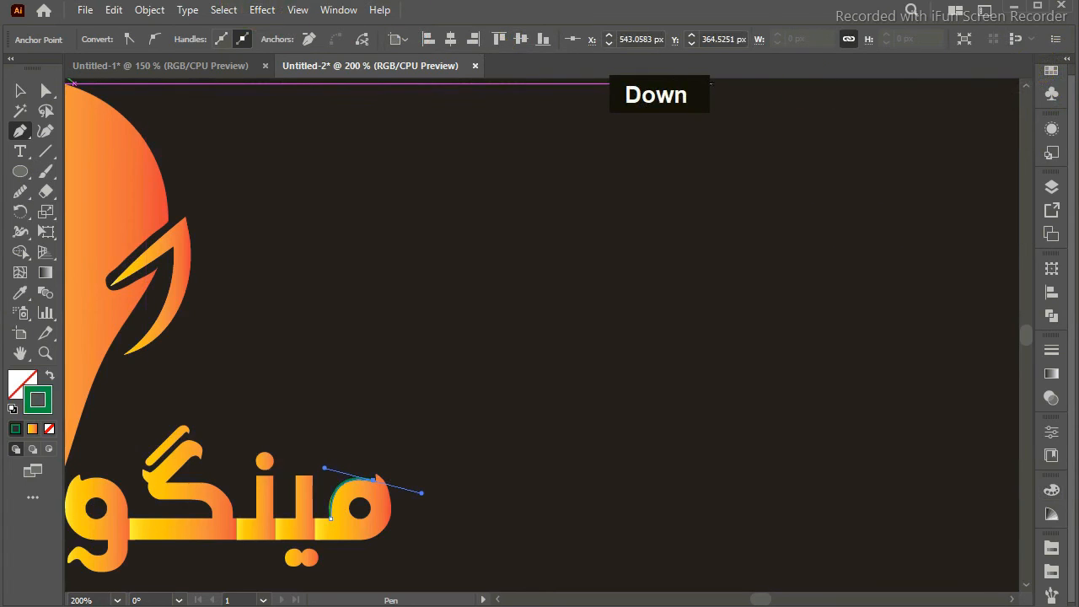
click(18, 91)
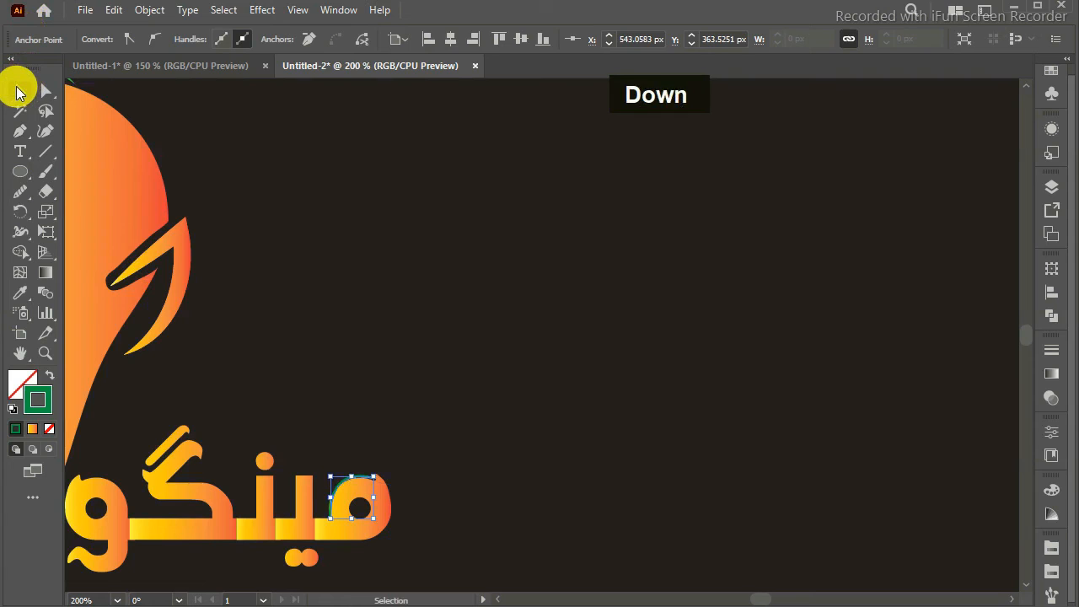
drag(334, 484, 335, 486)
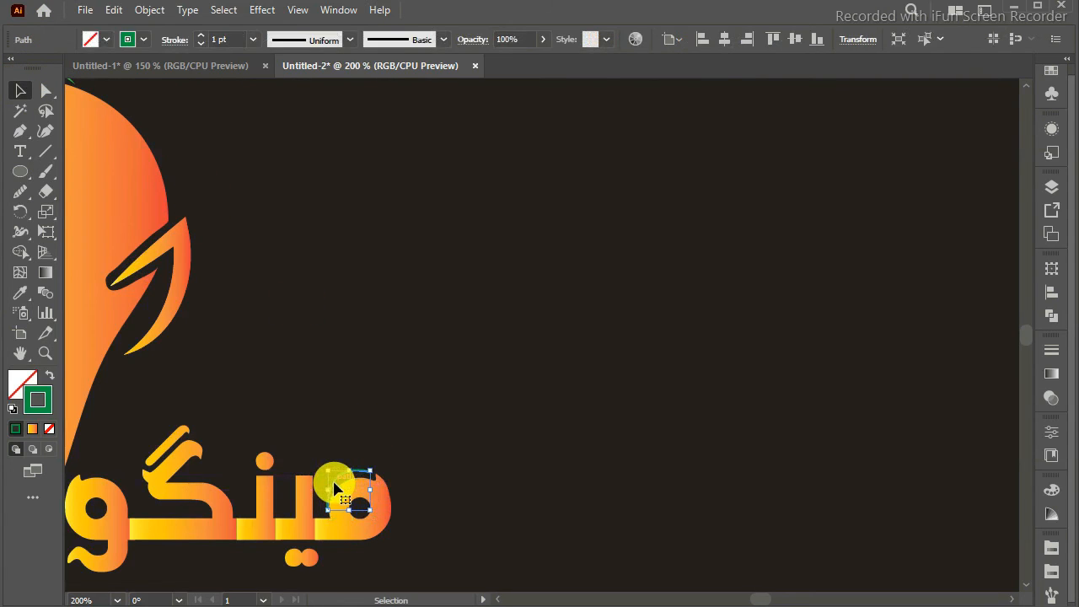
key(ctrl+equal)
key(ctrl+equal)
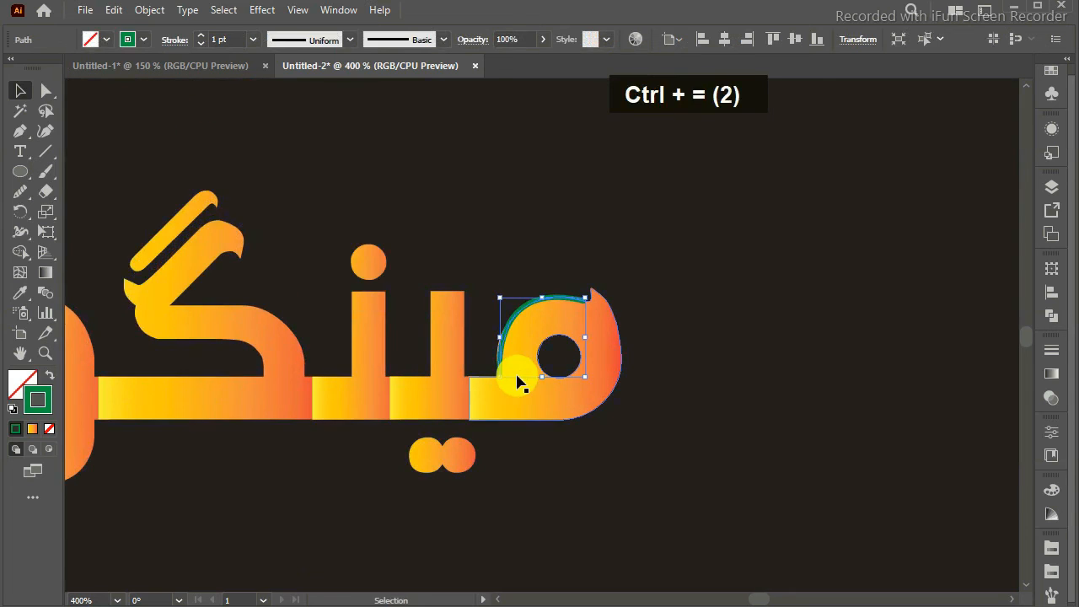
drag(514, 313, 507, 307)
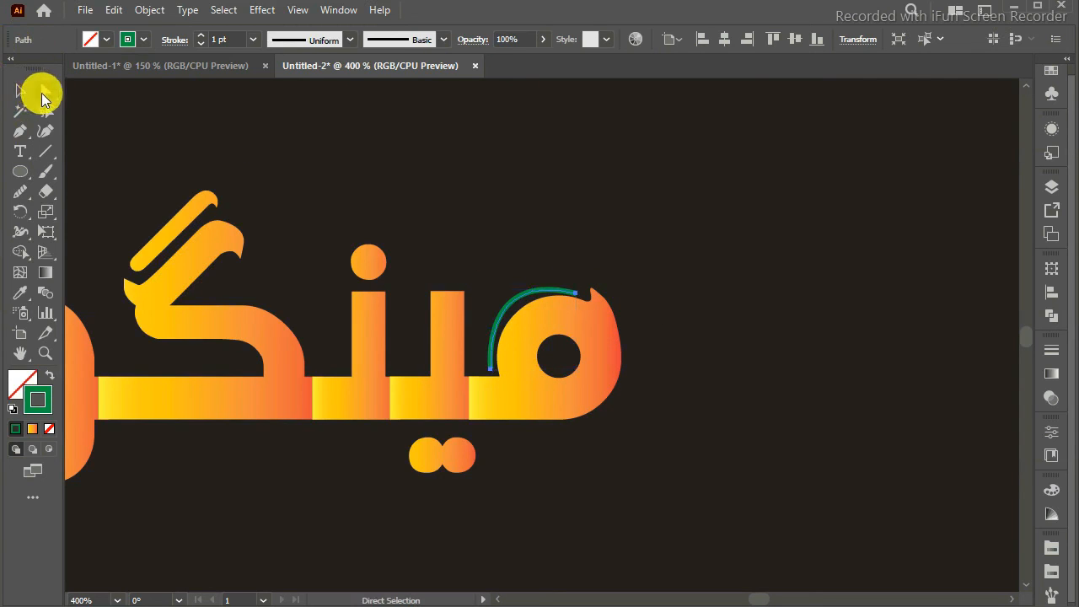
Nudge the green arc's upper end anchor upward and its lower end anchor to the left.
click(574, 294)
key(Up)
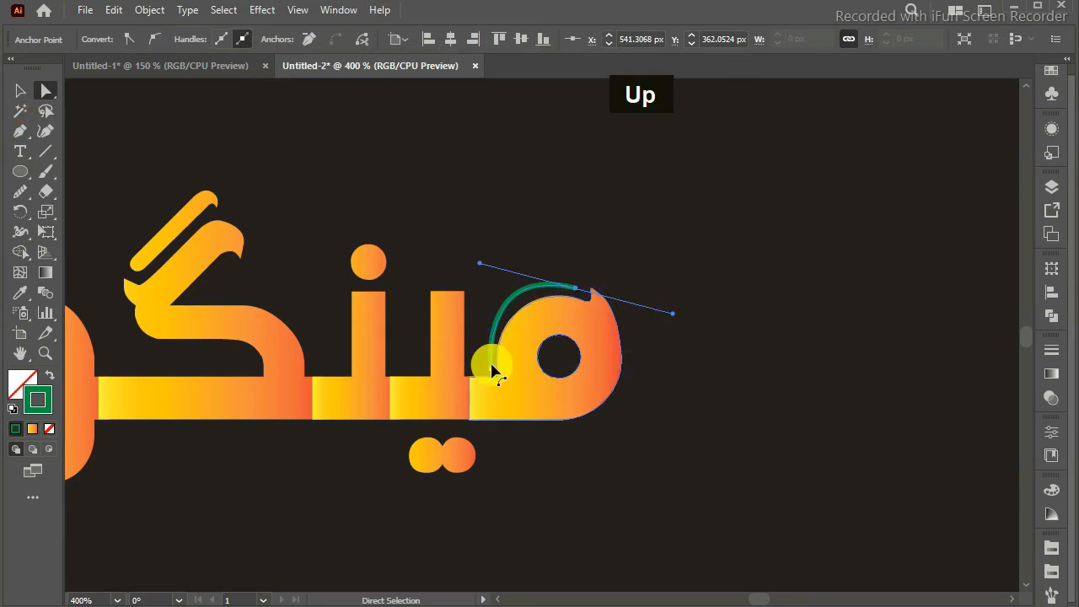
click(491, 368)
key(Left)
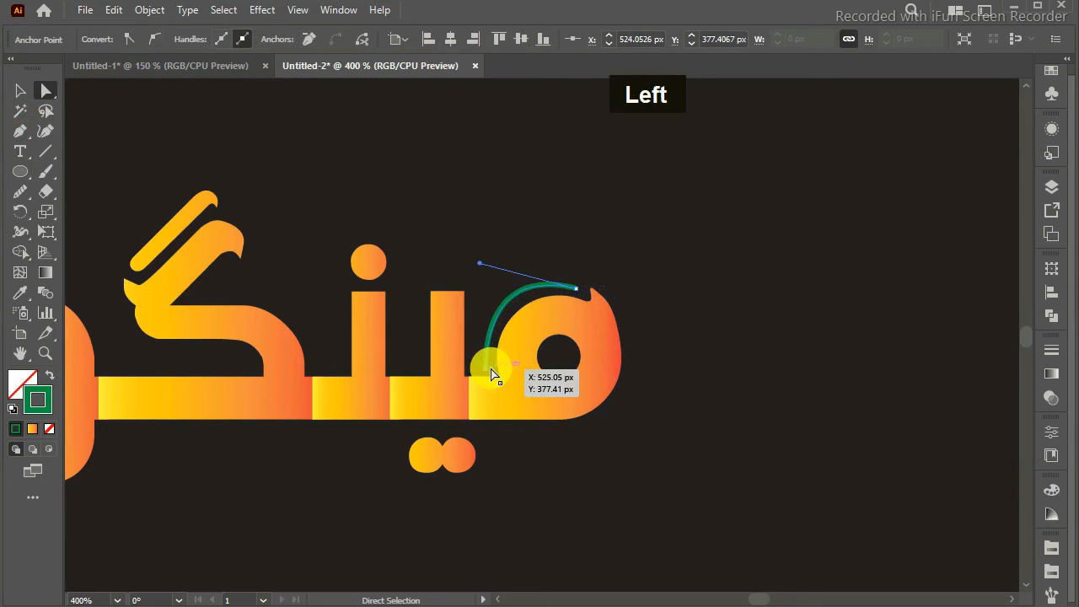
click(20, 92)
Set the green arc's stroke weight to 2 pt and deselect it.
click(1050, 432)
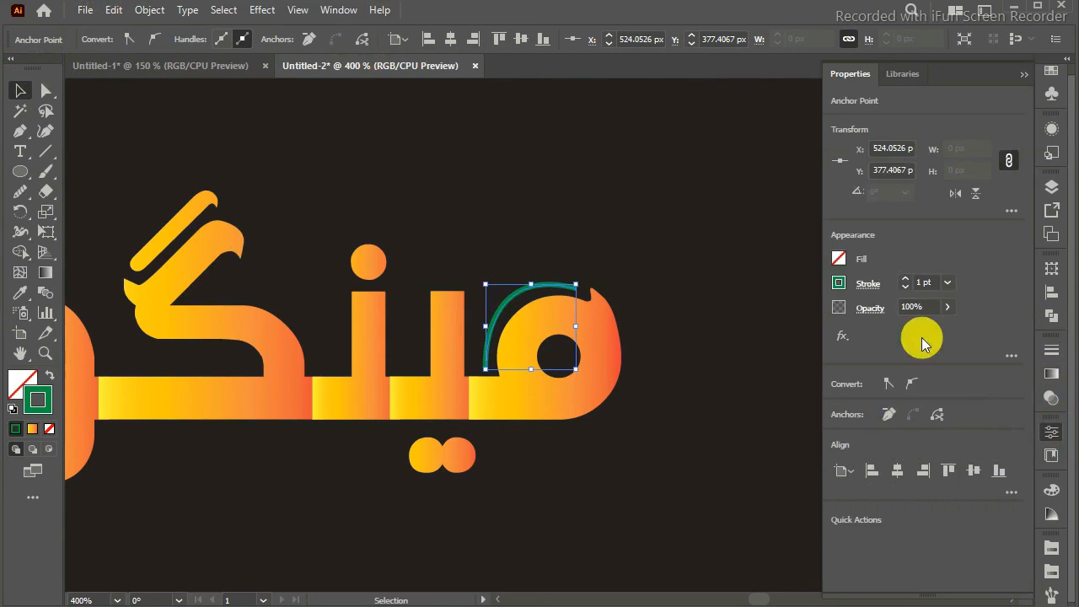
click(946, 282)
click(956, 319)
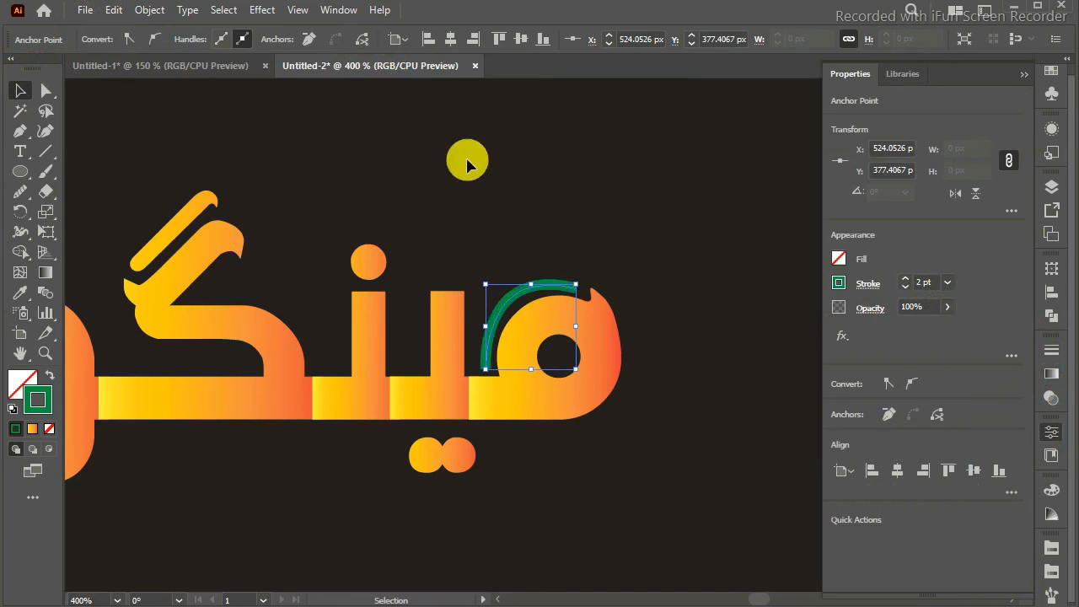
click(571, 184)
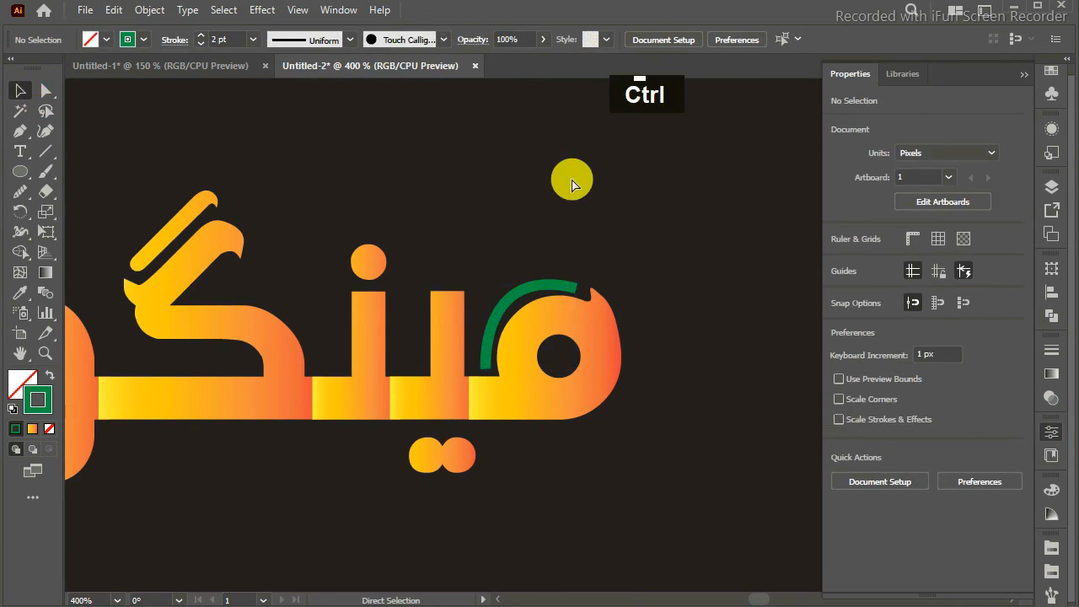
Duplicate the green arc onto the letter و of "جوس" and rotate the copy to about 262°.
key(ctrl+minus)
key(ctrl+minus)
key(ctrl+minus)
key(ctrl+minus)
key(ctrl)
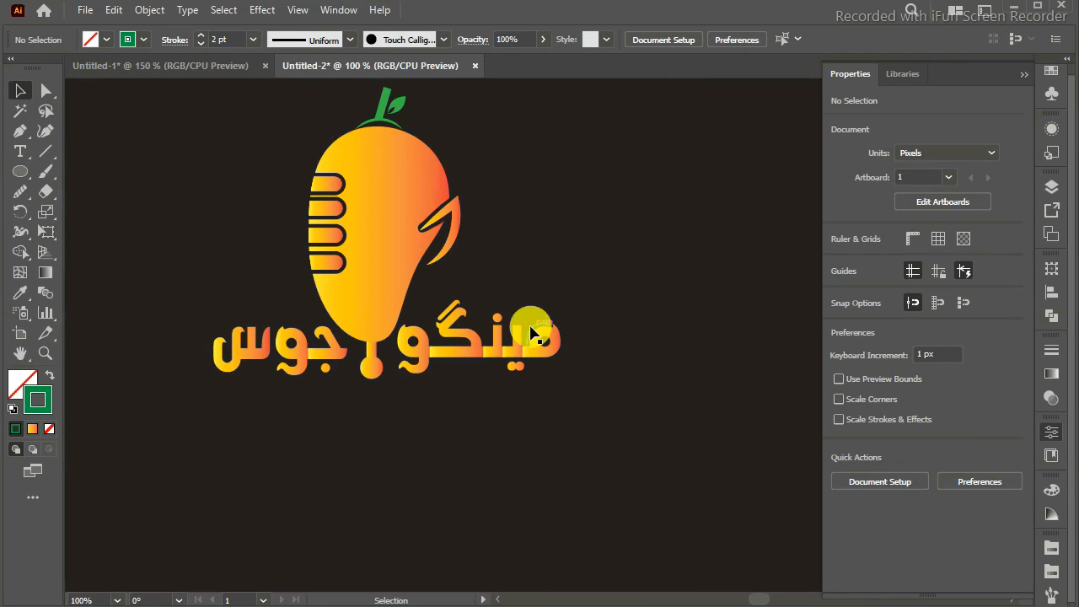
drag(533, 332, 378, 306)
key(ctrl+z)
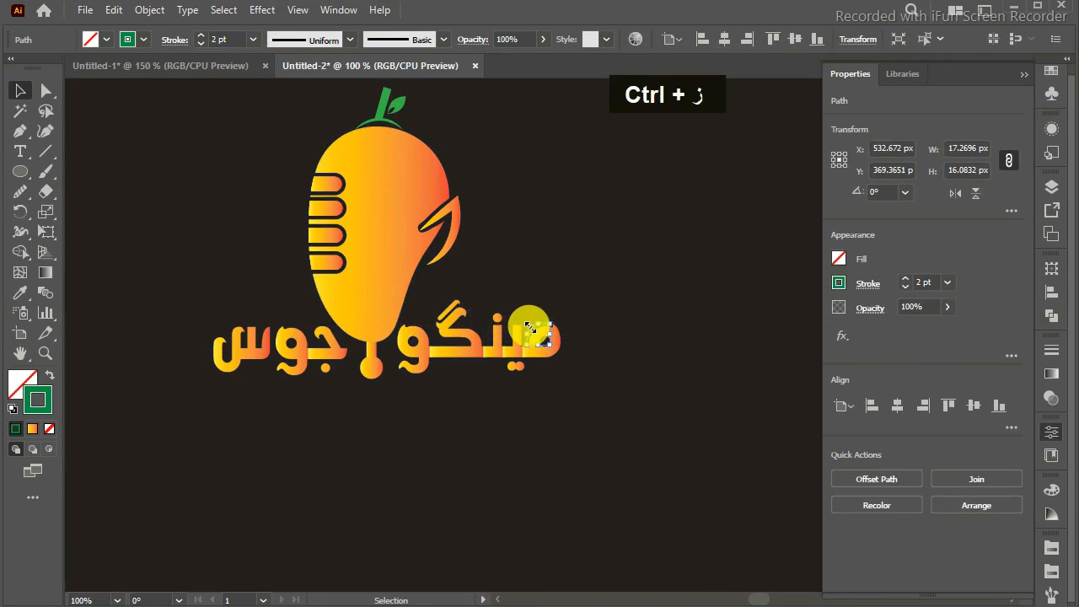
key(alt)
drag(533, 329, 316, 365)
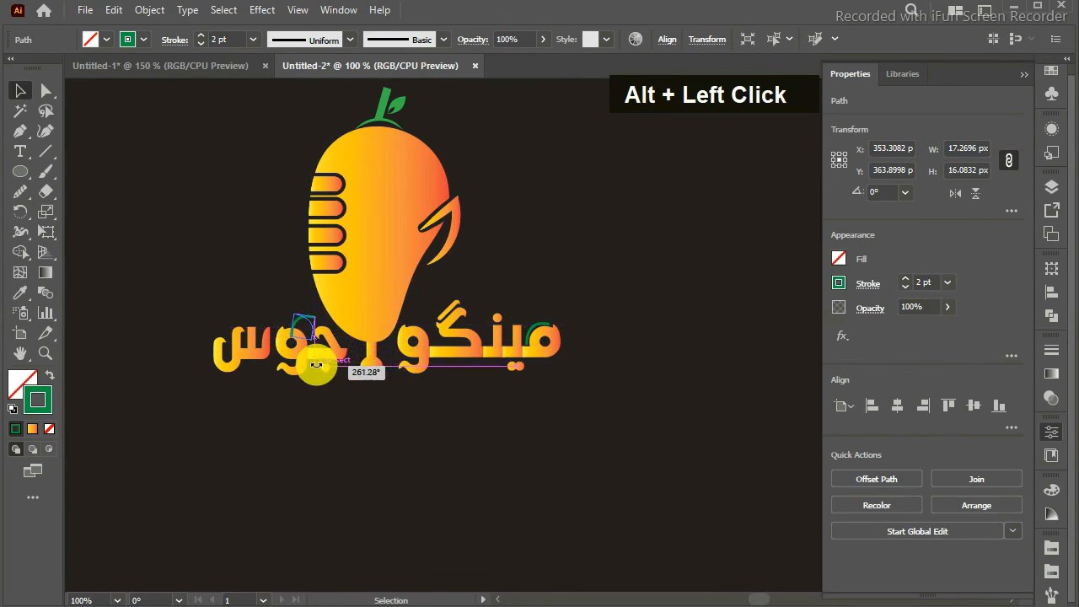
key(Left)
key(Left)
key(Down)
key(Down)
Rotate the copied arc to about 273° and nudge it down against the upper-right curve of the و.
key(ctrl+equal)
key(ctrl+equal)
key(ctrl+equal)
key(ctrl+equal)
key(ctrl+equal)
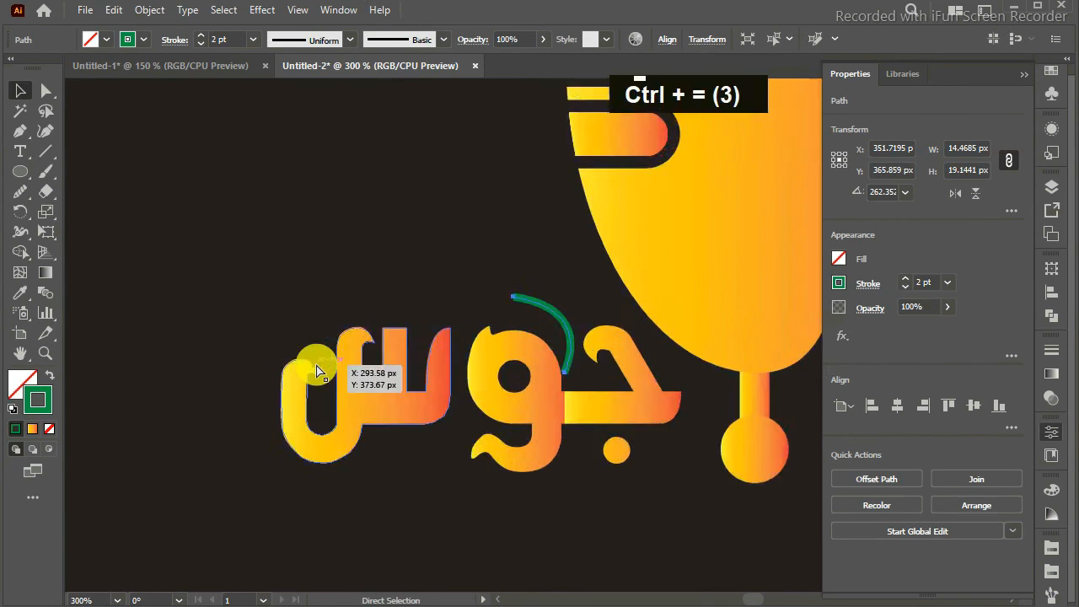
drag(478, 256, 460, 268)
key(Down)
key(Down)
key(Down)
key(Down)
key(Down)
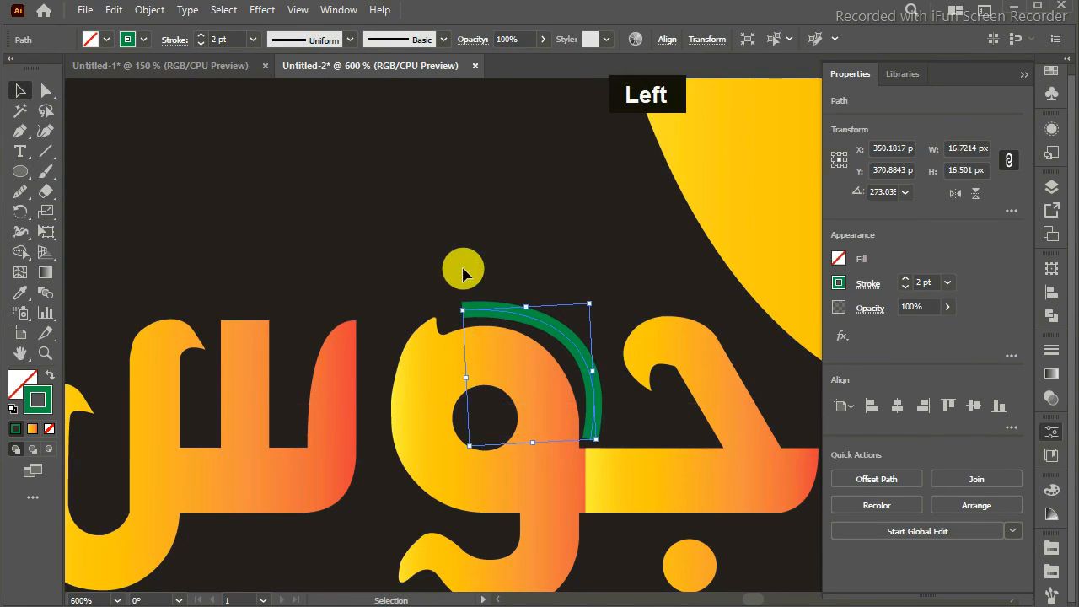
key(Right)
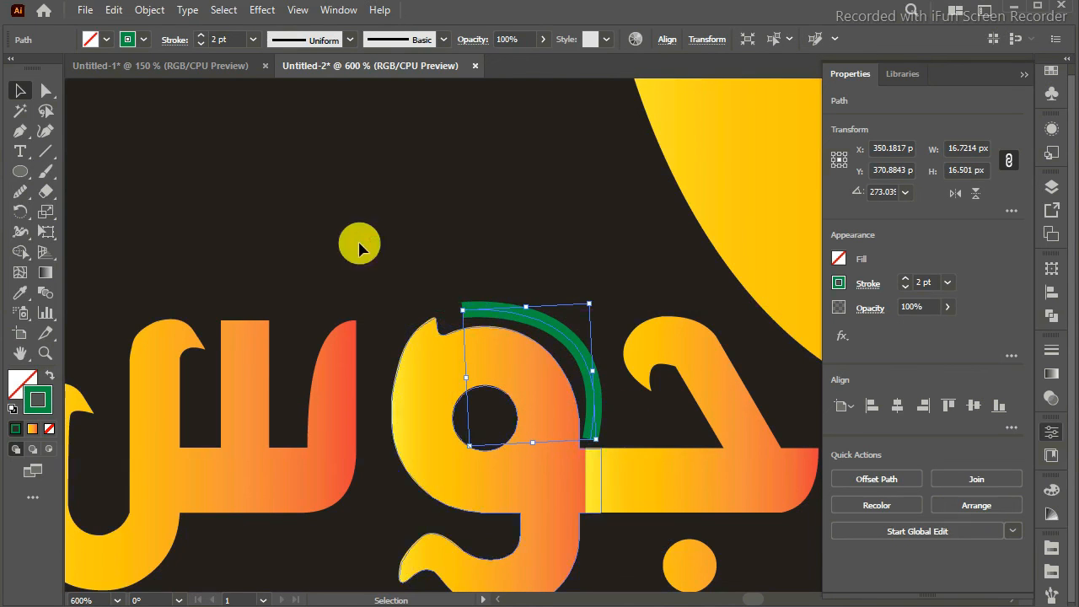
Shift the copied arc's lower end anchor 1 px to the right and deselect the arc.
click(45, 90)
click(594, 442)
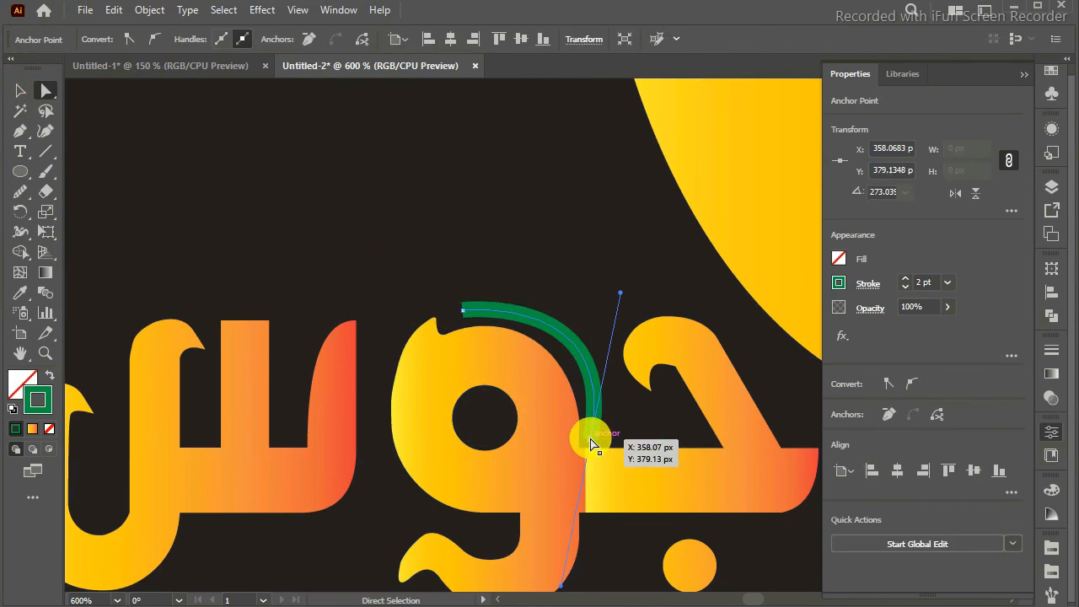
key(Right)
key(Right)
click(13, 93)
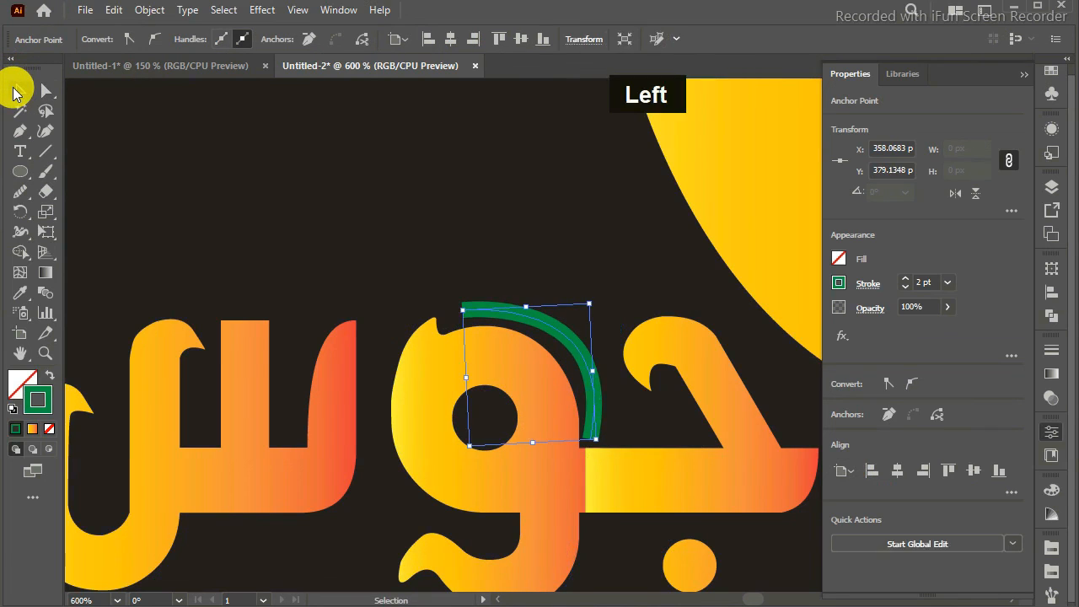
key(Right)
click(643, 329)
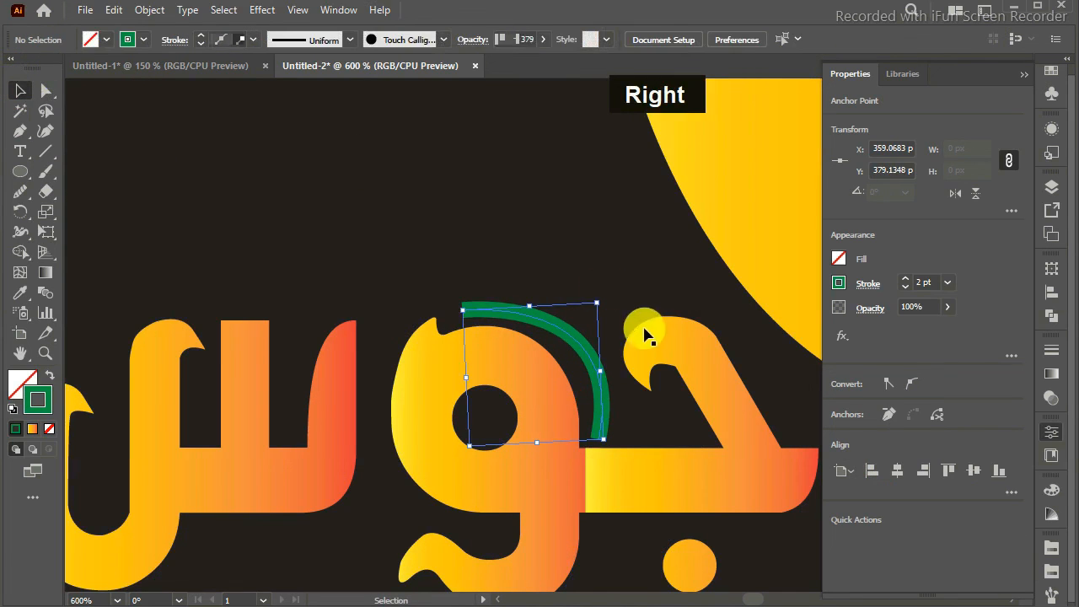
Nudge the whole copied arc 1 px to the left above the و.
click(578, 342)
key(Left)
key(Up)
key(Right)
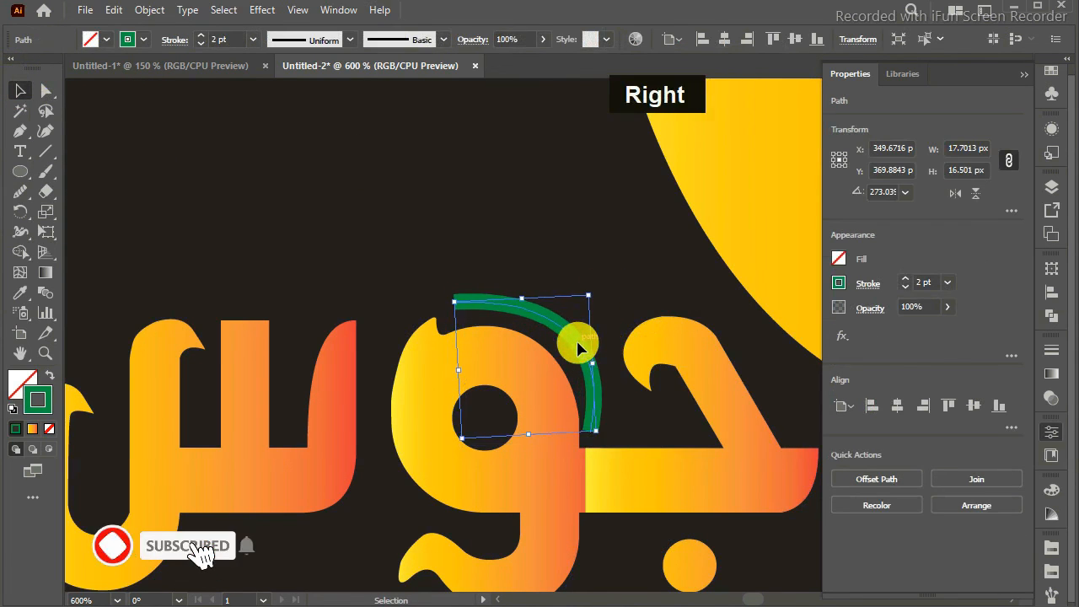
key(Down)
key(Right)
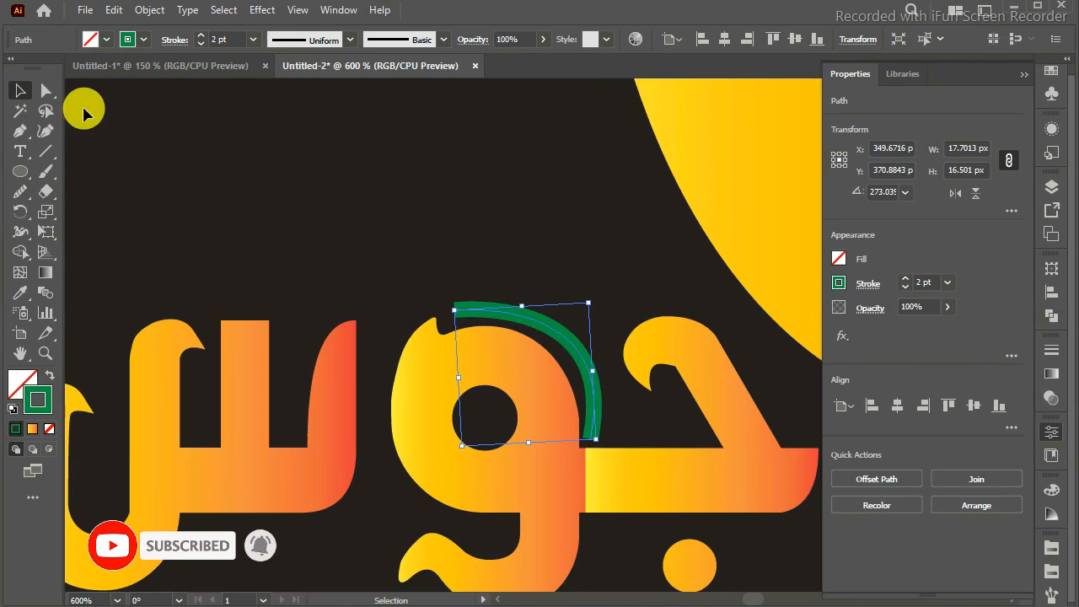
Move the copied arc slightly left and down, closer to the outline of the و.
key(ctrl+minus)
key(ctrl+minus)
key(ctrl+minus)
key(ctrl+minus)
key(ctrl+minus)
key(ctrl+minus)
key(ctrl+equal)
key(ctrl+equal)
key(ctrl+equal)
key(ctrl+equal)
key(ctrl+equal)
key(ctrl+equal)
key(ctrl+equal)
key(ctrl+equal)
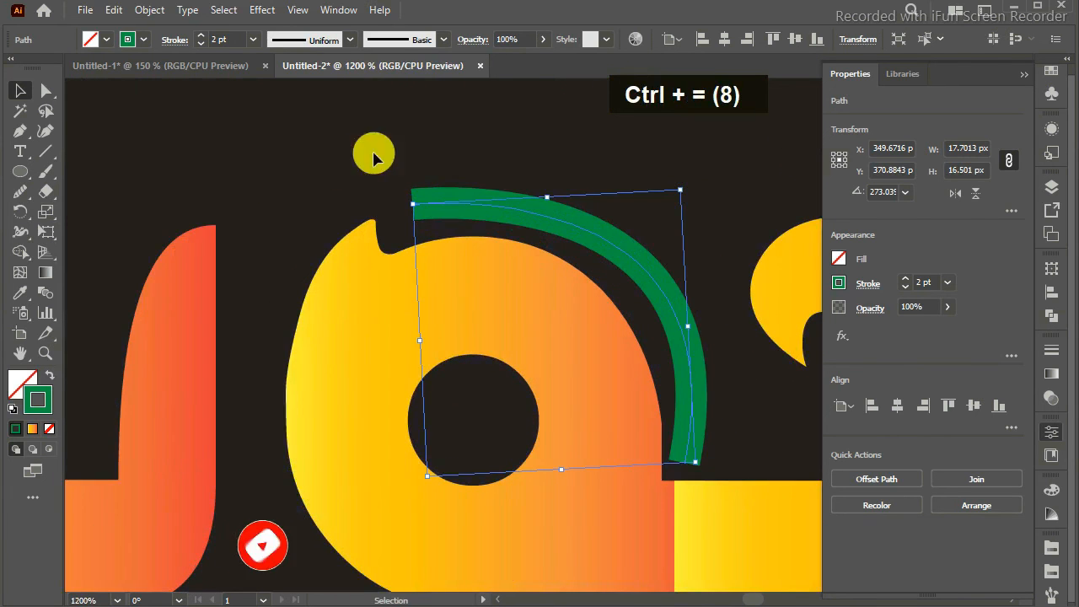
click(46, 90)
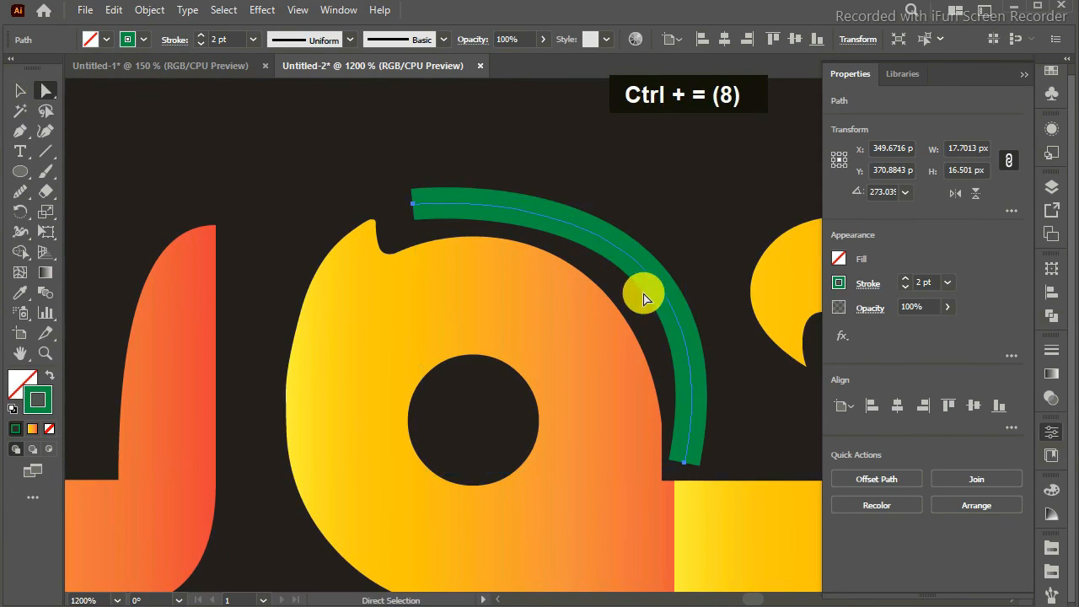
drag(645, 286, 640, 284)
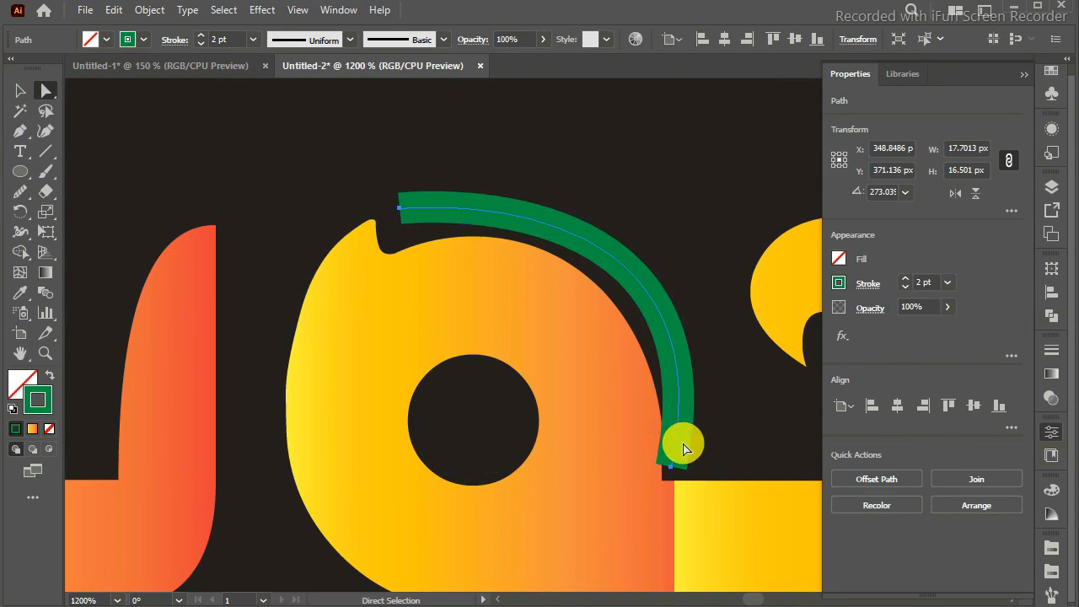
Try to nudge the copied arc's lower end anchor to the right, and undo the nudge.
click(672, 466)
key(Right)
key(ctrl+z)
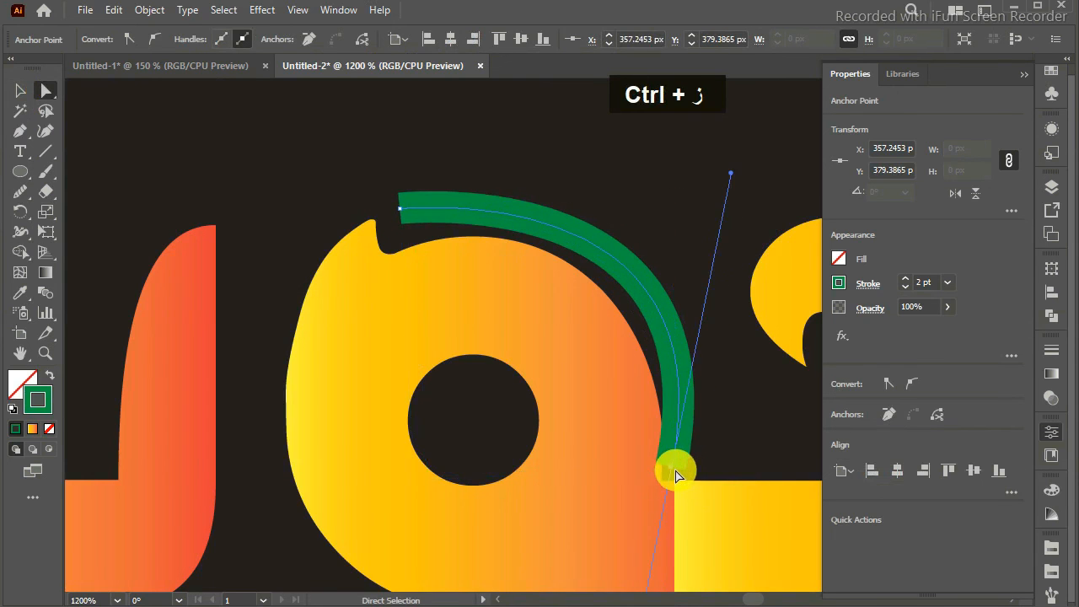
Move the copied arc's lower end anchor slightly right and pull its upper direction handle left to follow the و outline.
drag(672, 467, 685, 466)
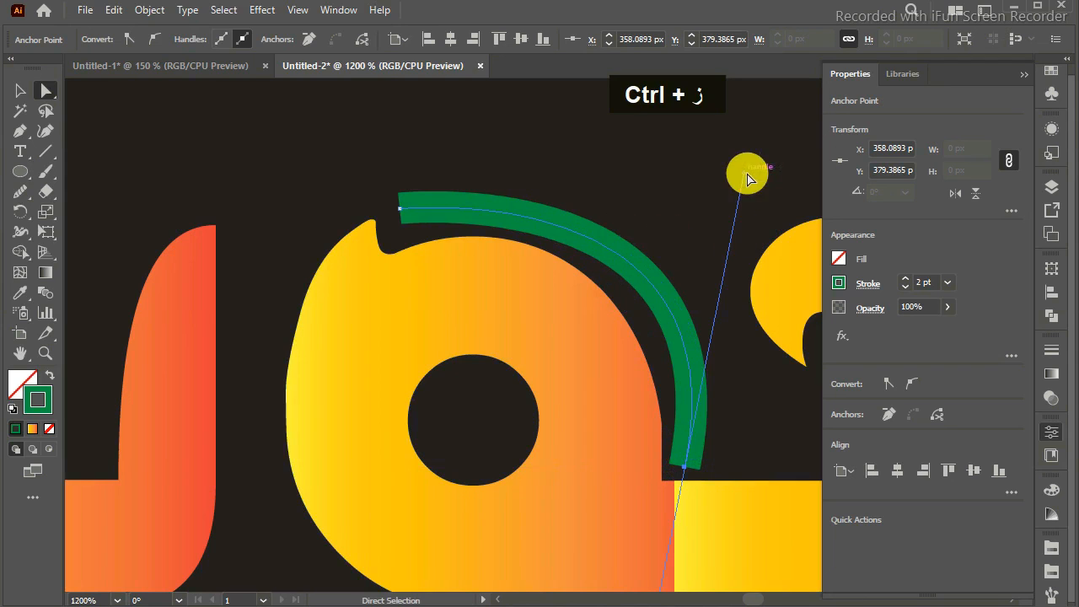
drag(749, 174, 714, 179)
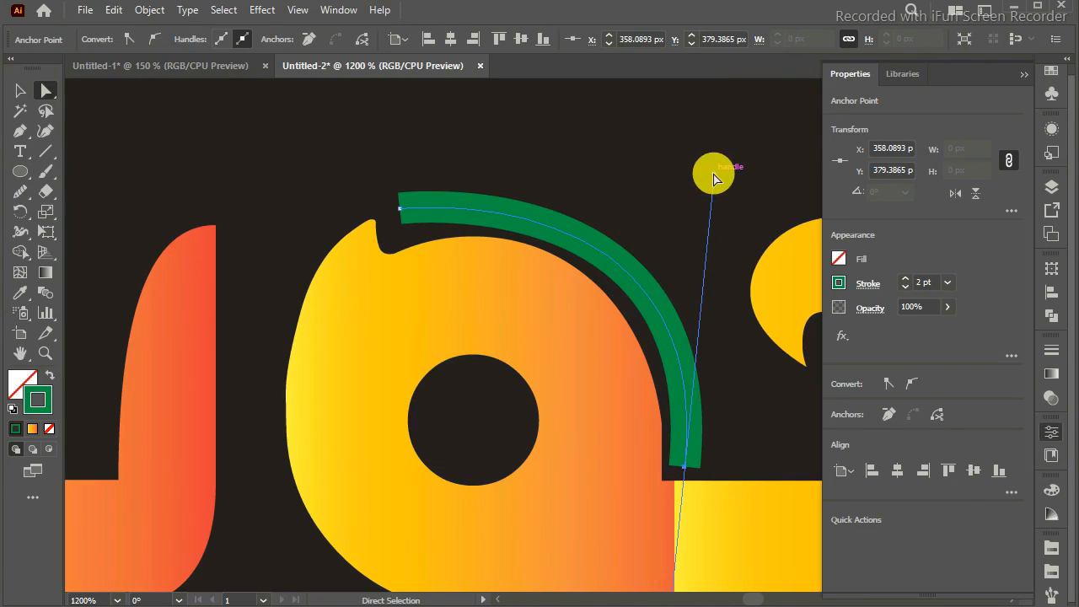
click(21, 91)
key(Up)
key(Down)
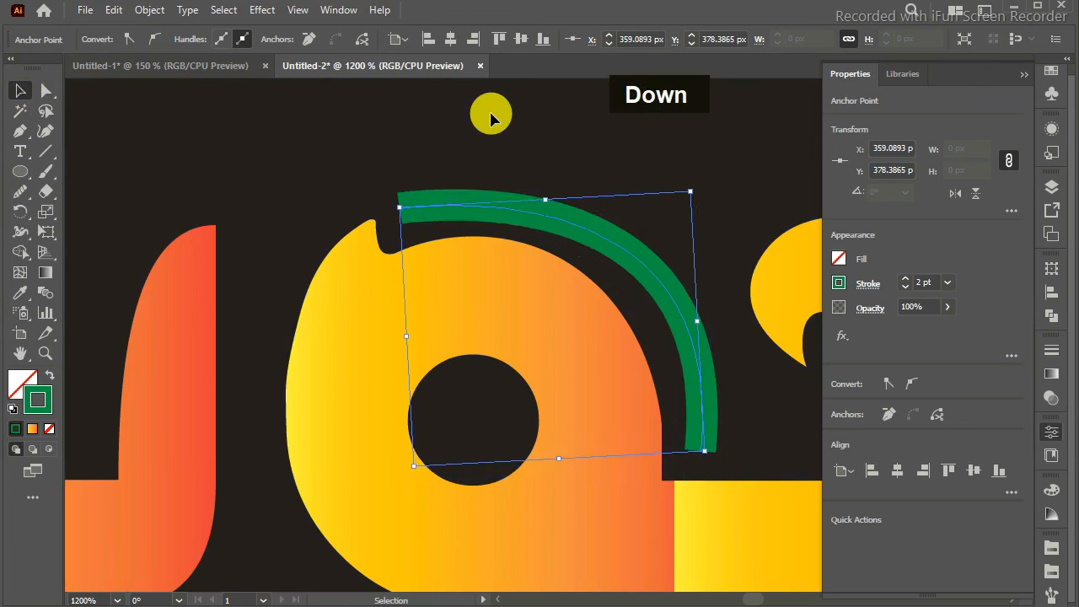
key(Left)
double_click(241, 101)
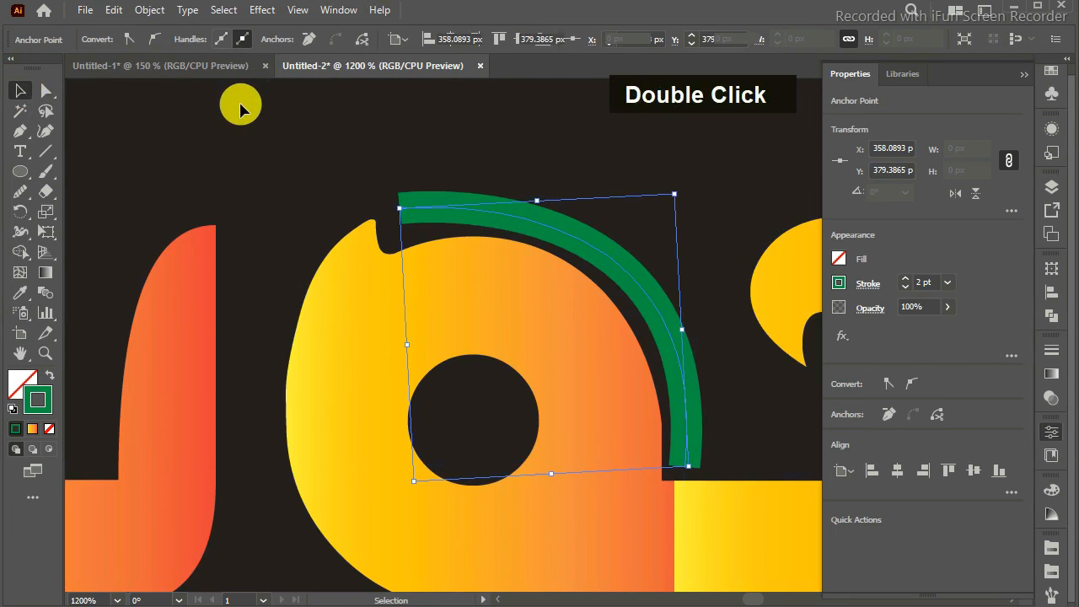
Shift the whole copied arc slightly right and up, away from the outline of the و, and deselect it.
click(643, 289)
key(Left)
key(Up)
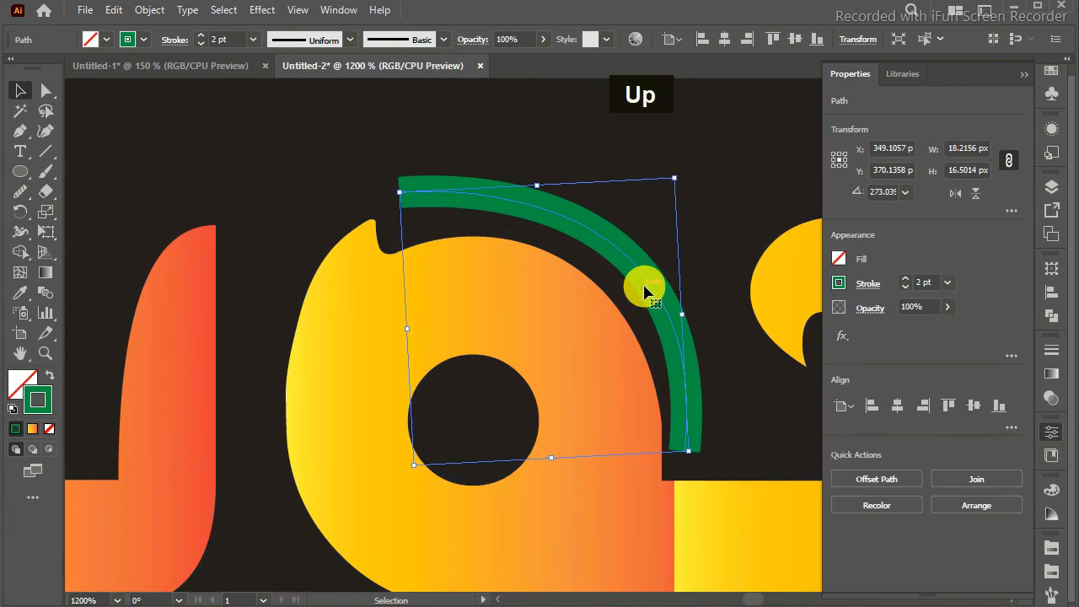
key(ctrl+z)
drag(642, 281, 649, 284)
key(ctrl+z)
click(290, 110)
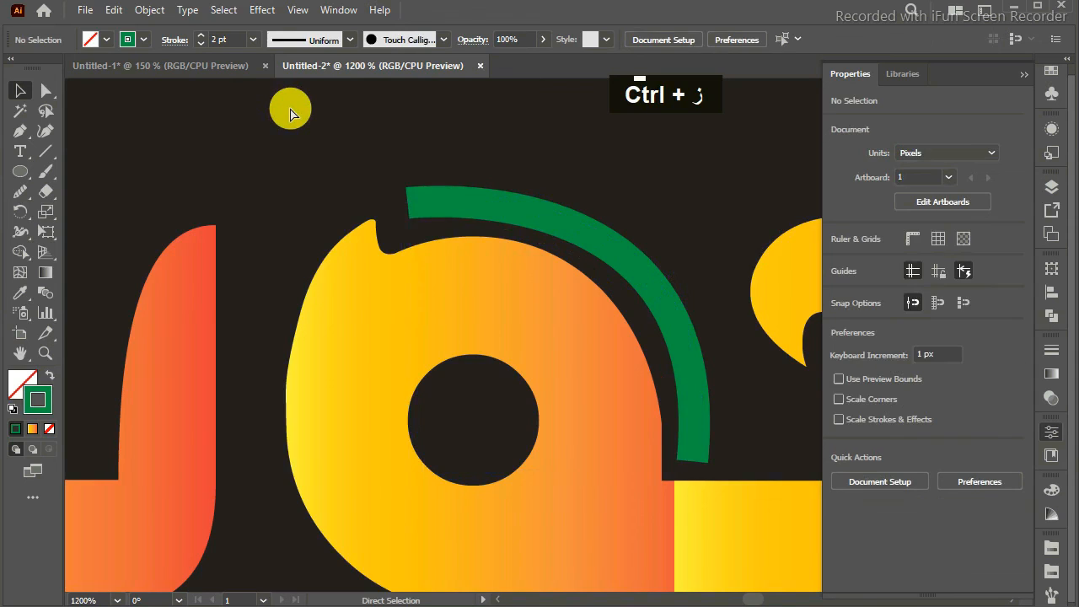
Draw a vertical green 2 pt line about 15 px long with the Pen tool along the left edge of the ن stem in مینگو.
key(ctrl+minus)
key(ctrl+minus)
key(ctrl+minus)
key(ctrl+minus)
key(ctrl+minus)
key(ctrl+minus)
key(ctrl+minus)
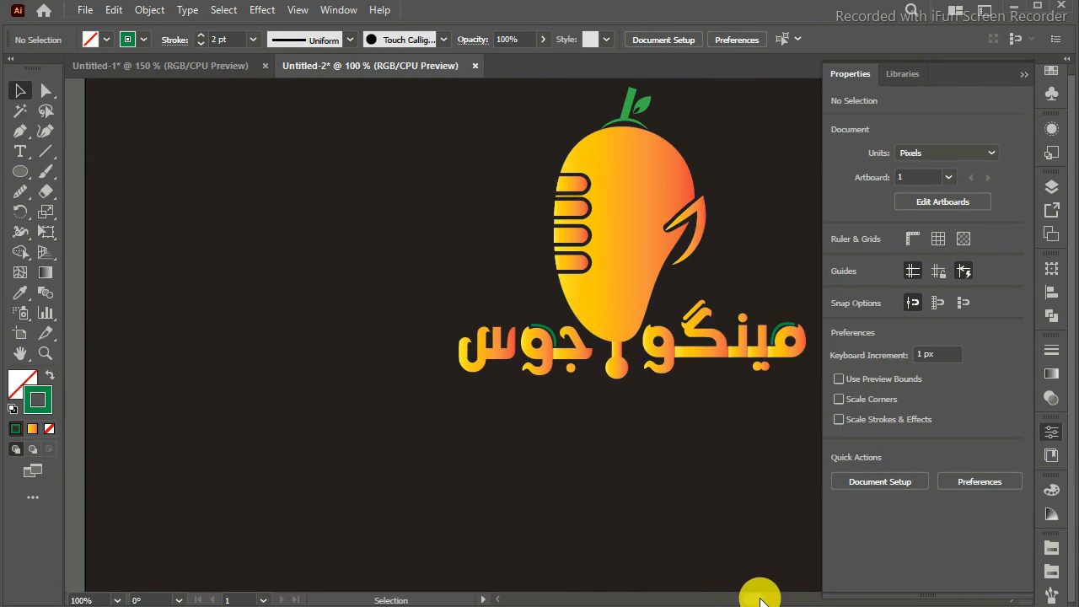
drag(759, 598, 763, 596)
key(ctrl+equal)
key(ctrl+equal)
key(ctrl+equal)
key(ctrl+equal)
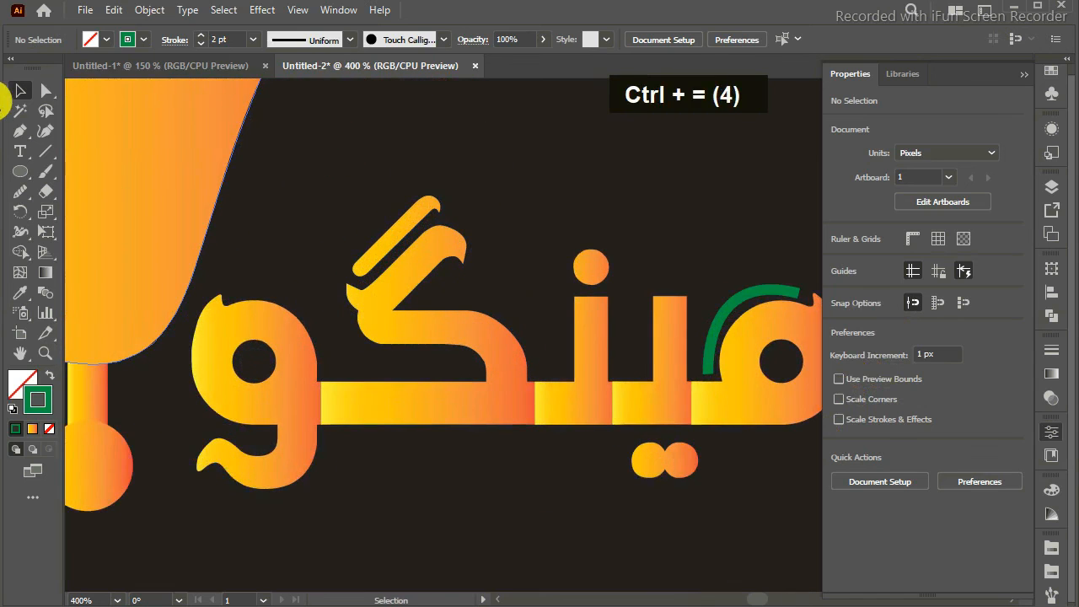
click(21, 132)
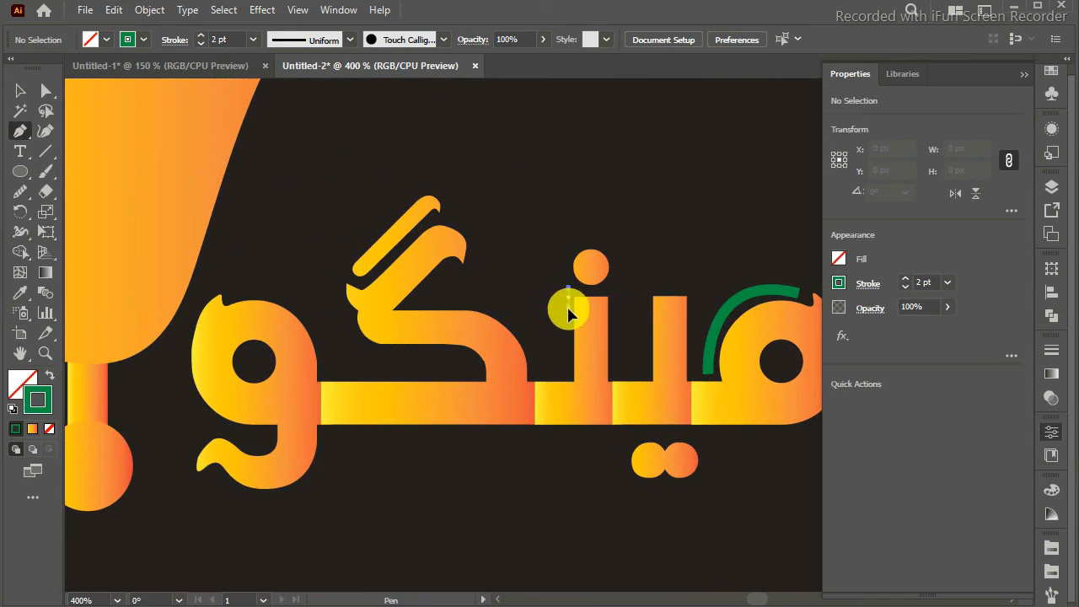
click(568, 349)
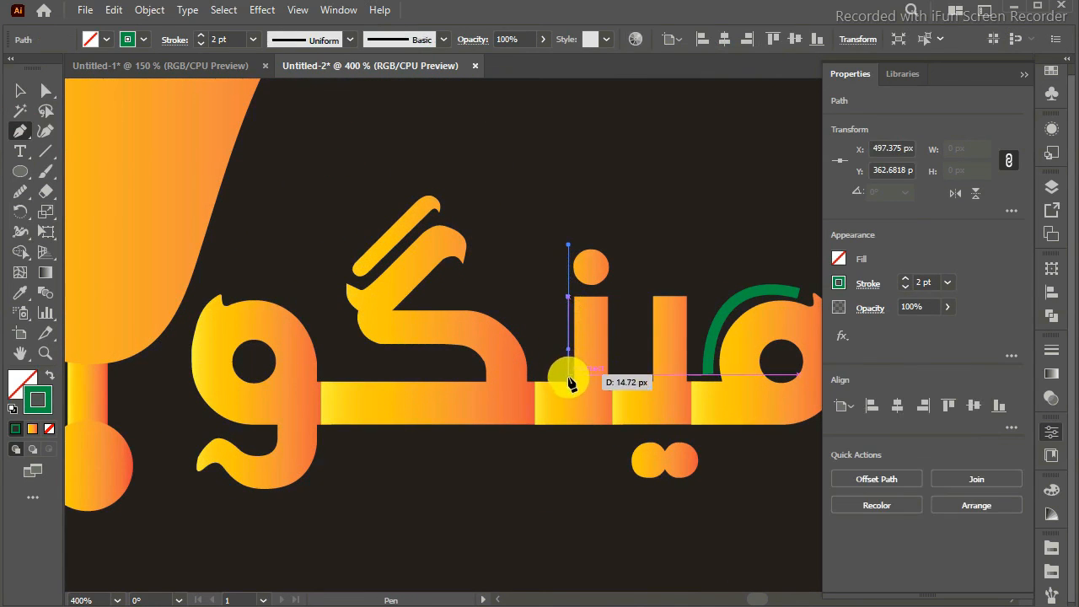
click(568, 374)
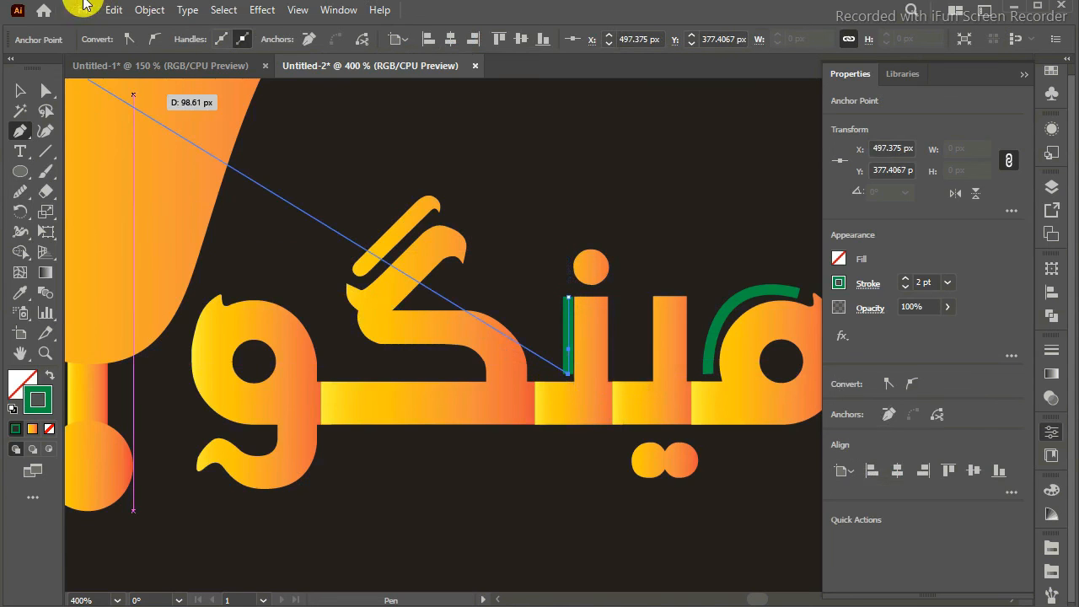
Nudge the green line 1 px to the left, leaving a gap beside the ن stem, and deselect it.
click(20, 90)
key(Left)
key(Right)
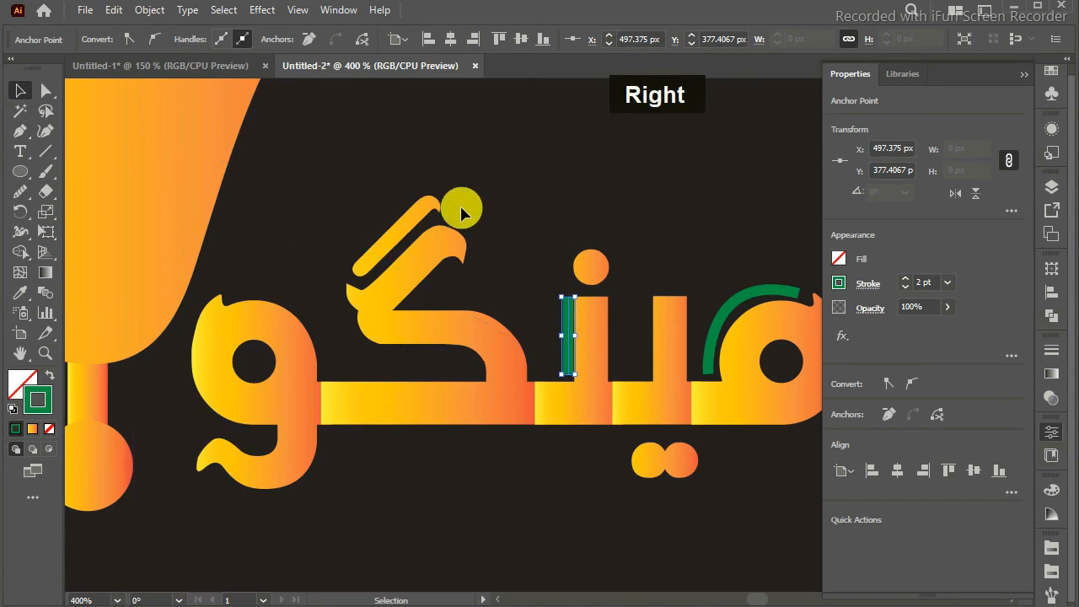
double_click(525, 207)
click(565, 316)
key(Left)
key(Down)
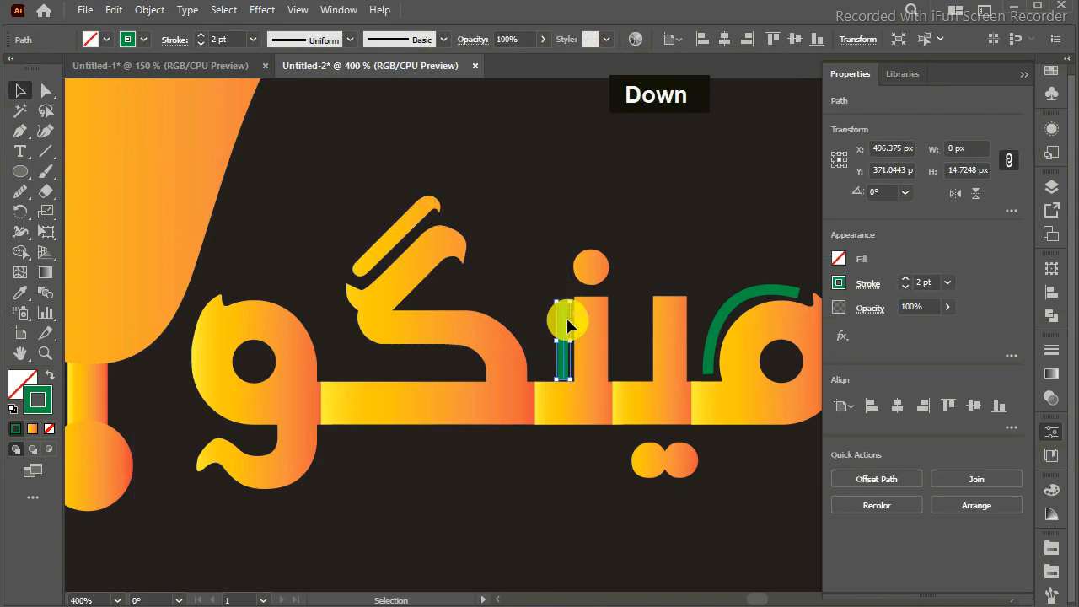
key(Right)
key(Left)
key(Up)
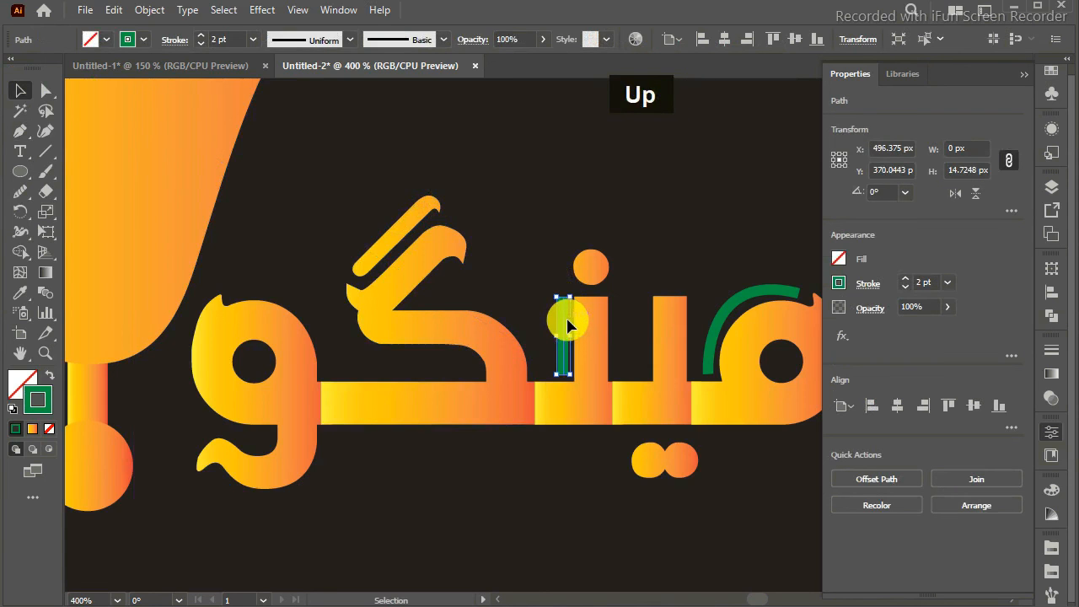
click(541, 239)
Review the whole logo on the artboard with the green accents on its lettering.
key(ctrl+minus)
key(ctrl+minus)
key(ctrl+minus)
key(ctrl+minus)
key(ctrl+minus)
key(ctrl+minus)
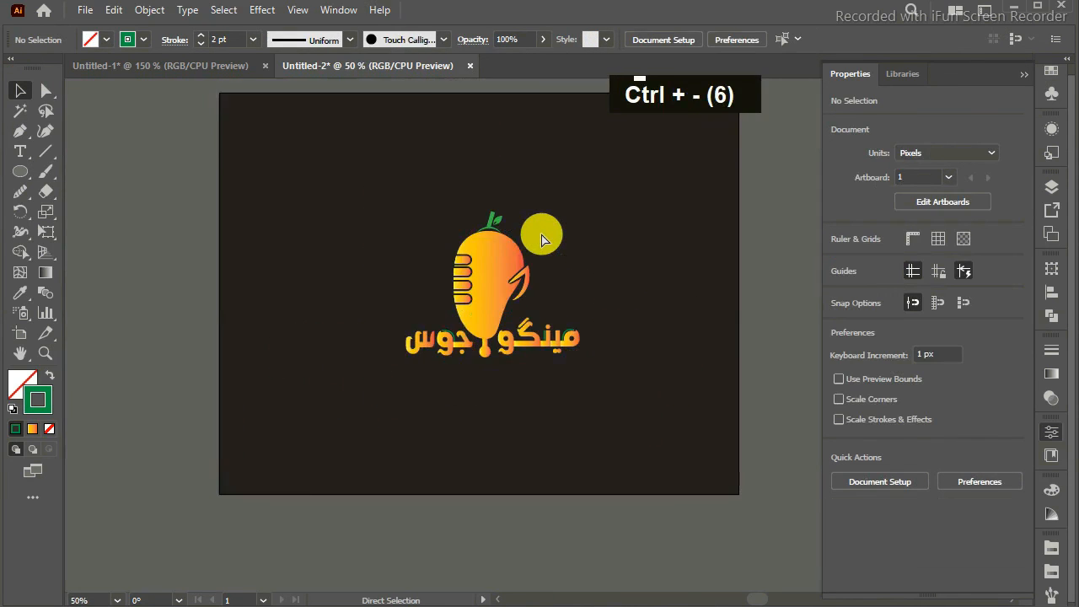
ctrl+click(669, 289)
key(ctrl+equal)
key(ctrl+equal)
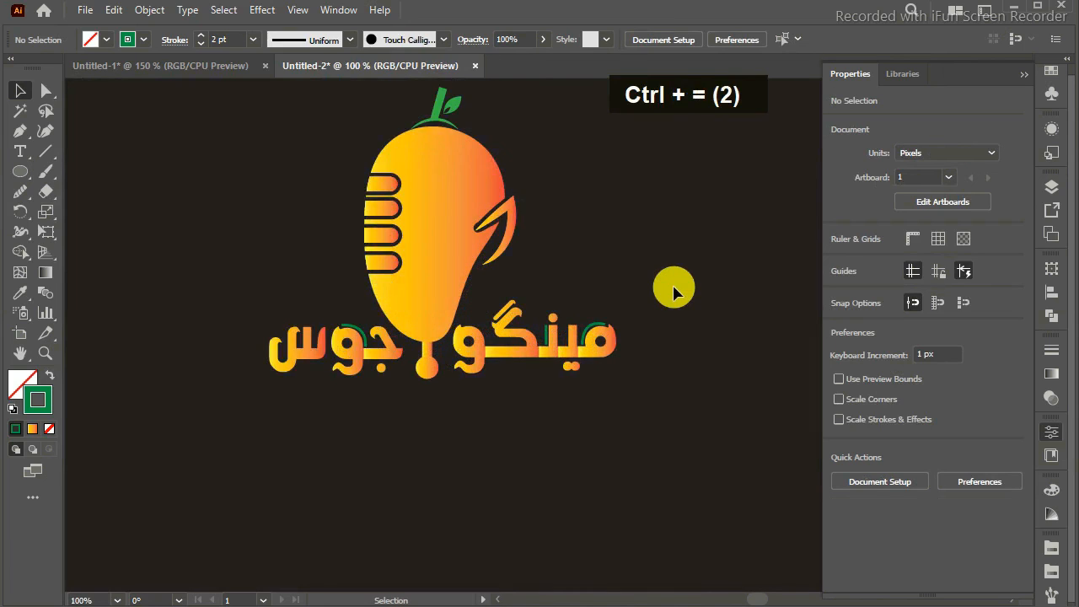